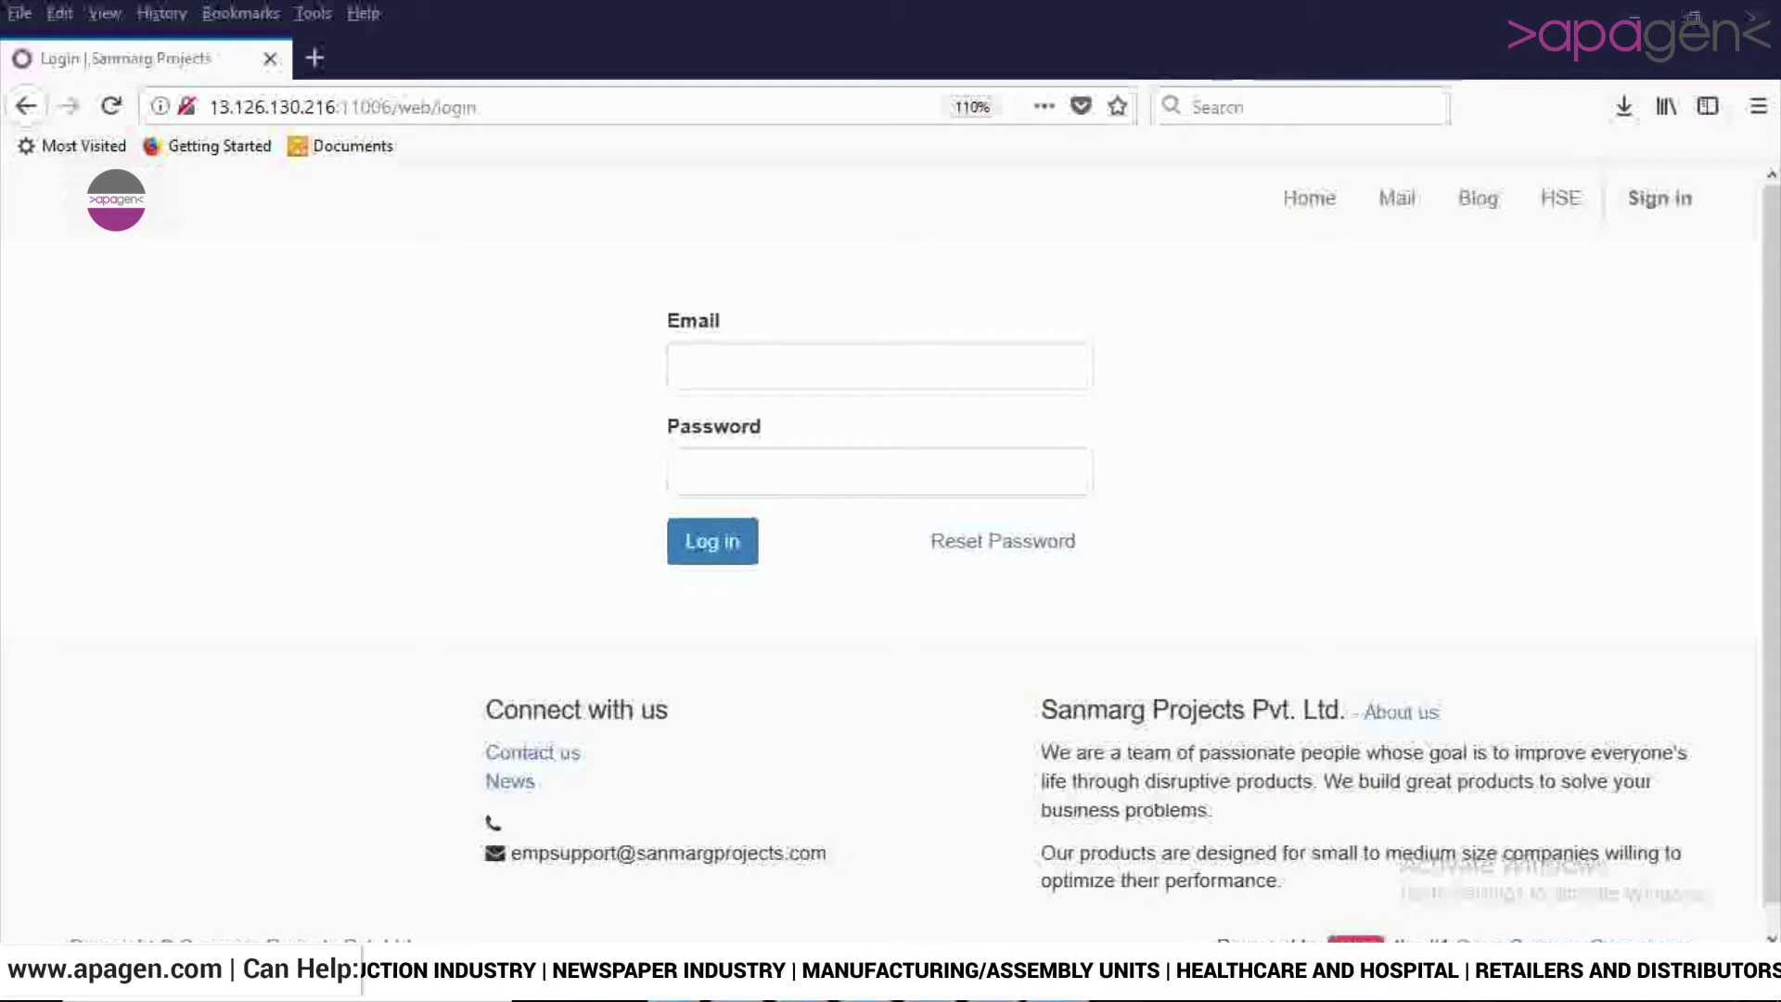
Log in to Odoo with the saved browser login for the user's account.
{"action": "left_click", "coordinate": [686, 365]}
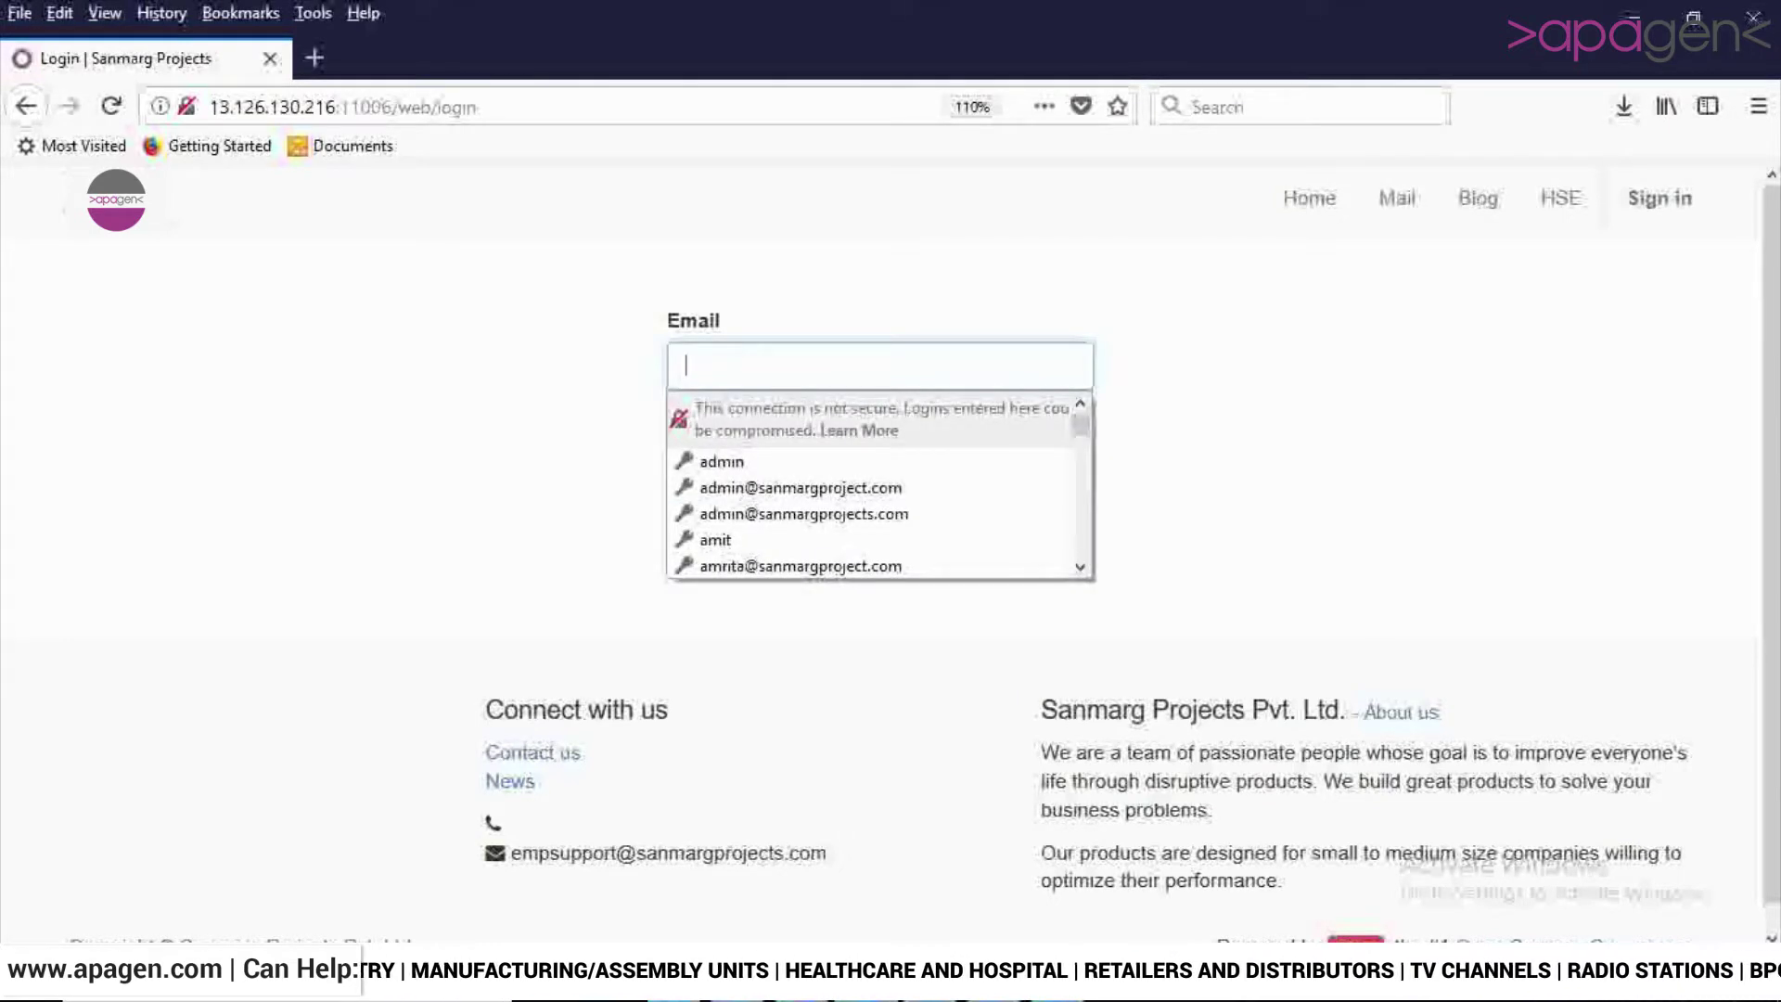
{"action": "type", "text": "d"}
{"action": "key", "text": "Up"}
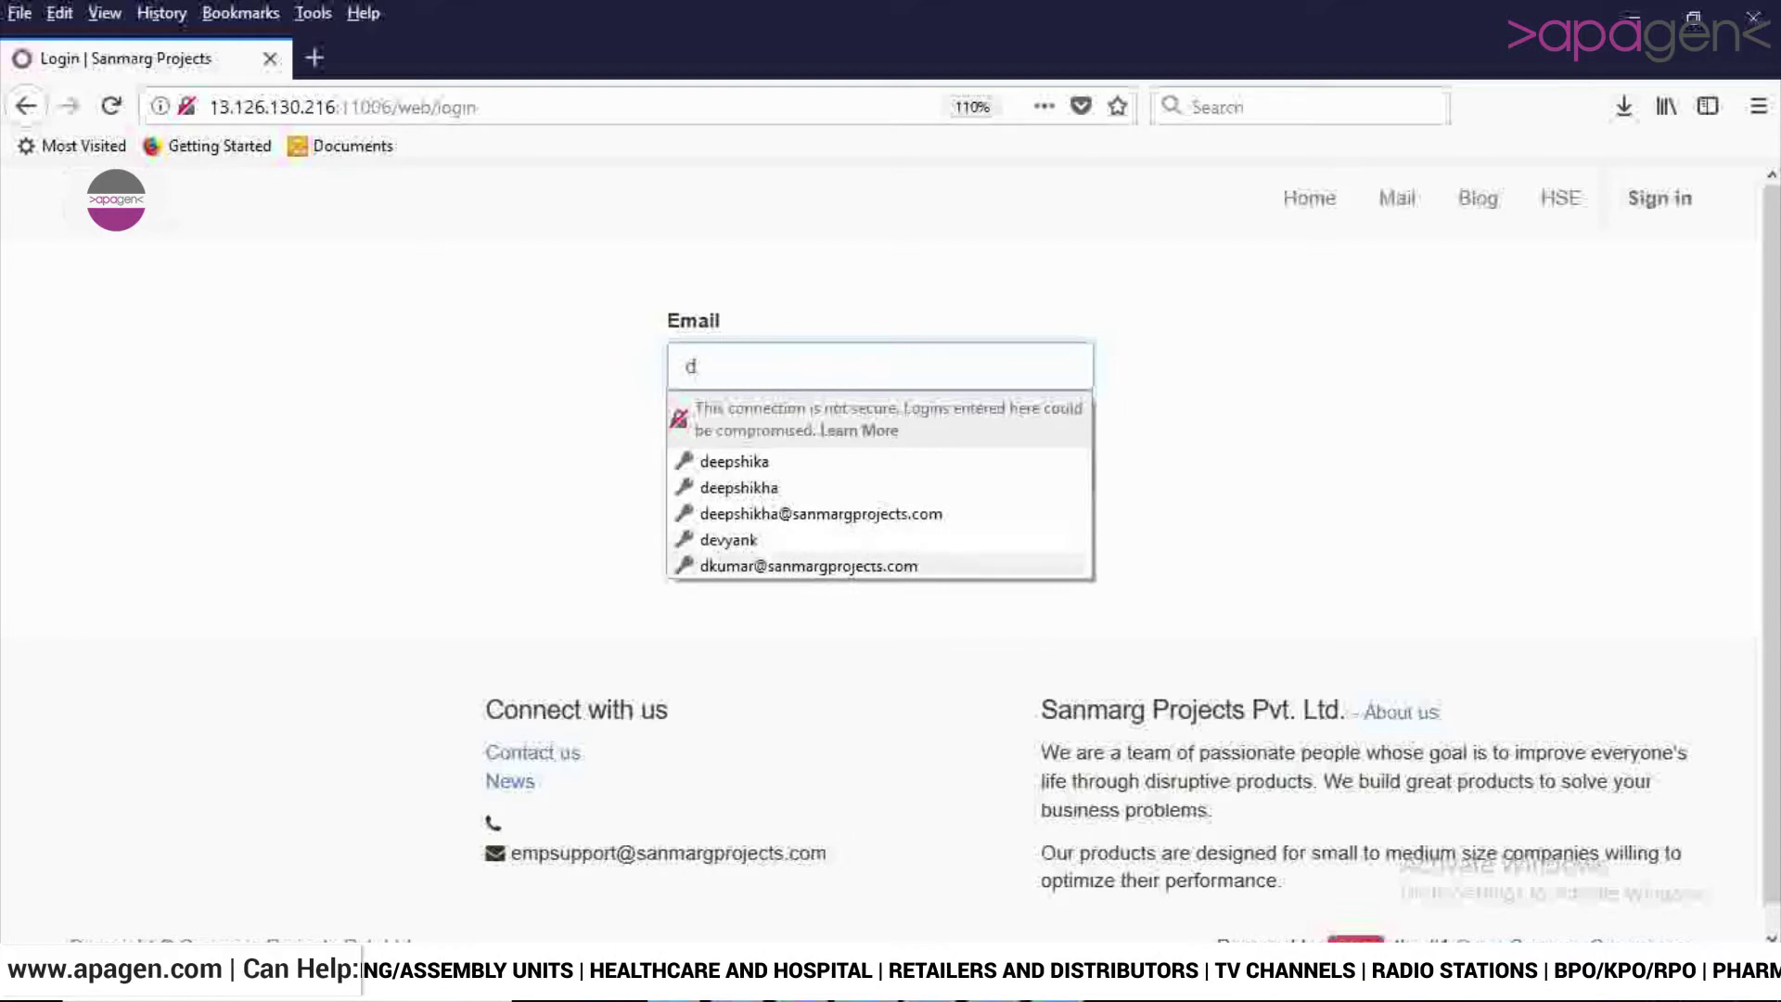
{"action": "key", "text": "Return"}
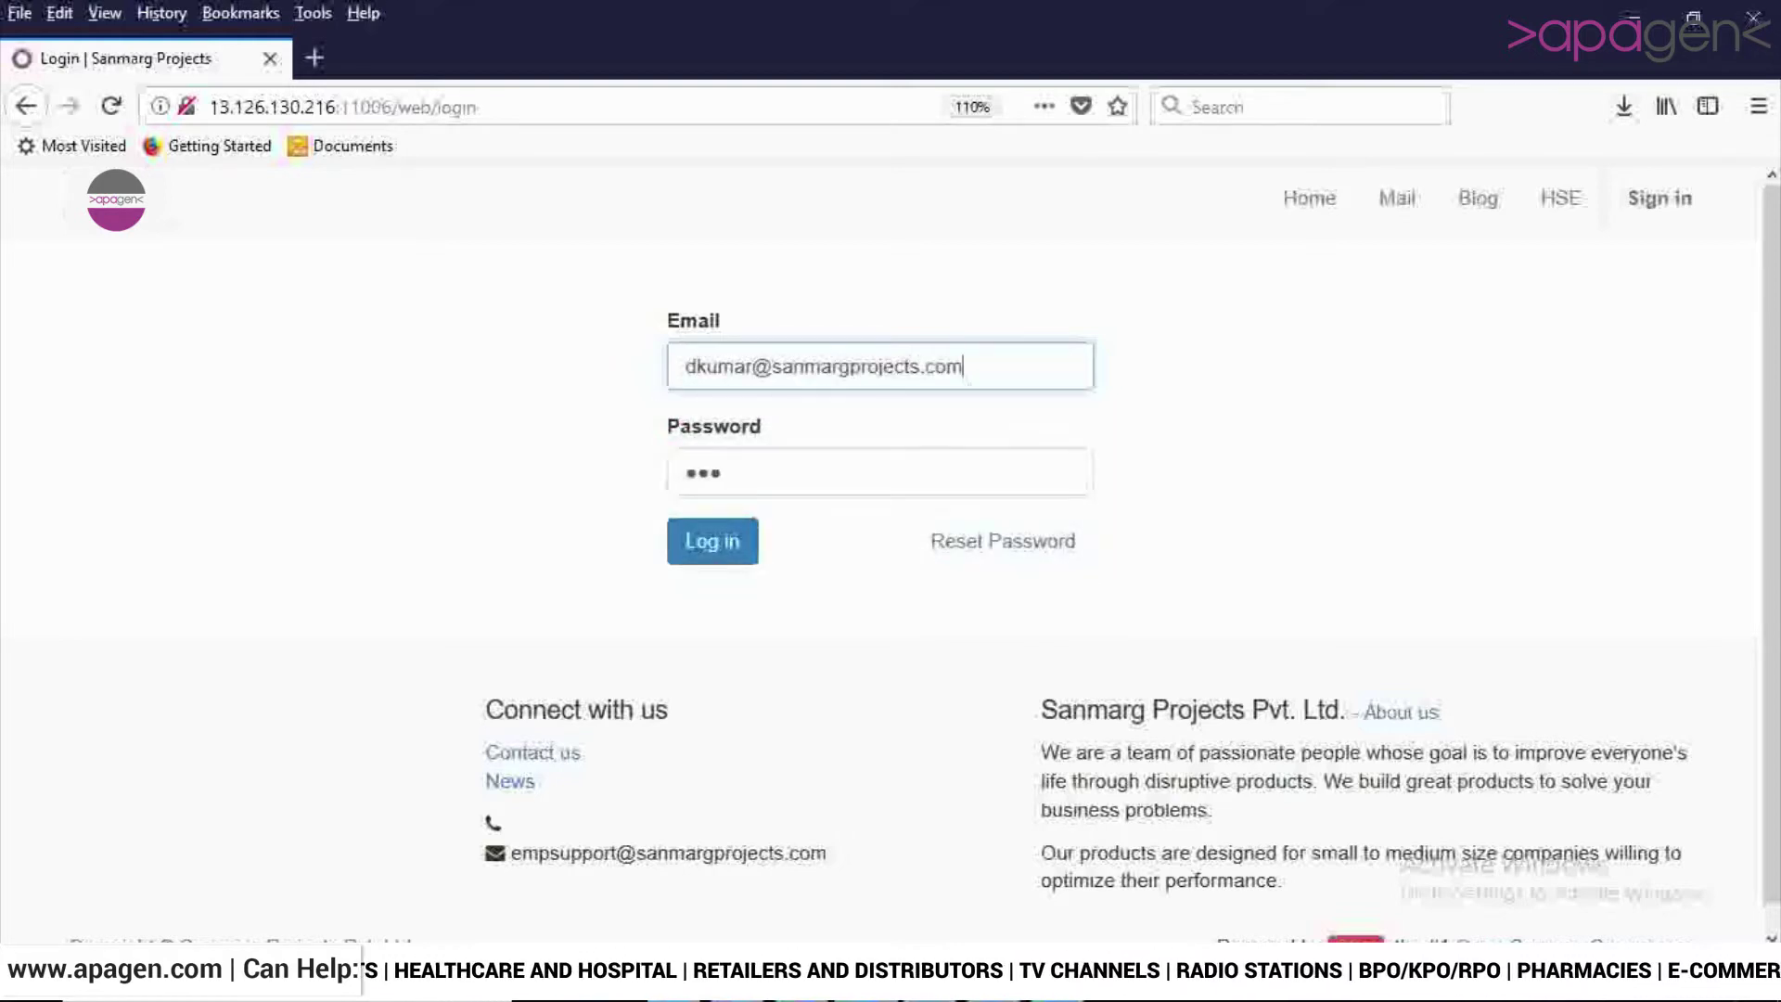
{"action": "key", "text": "Return"}
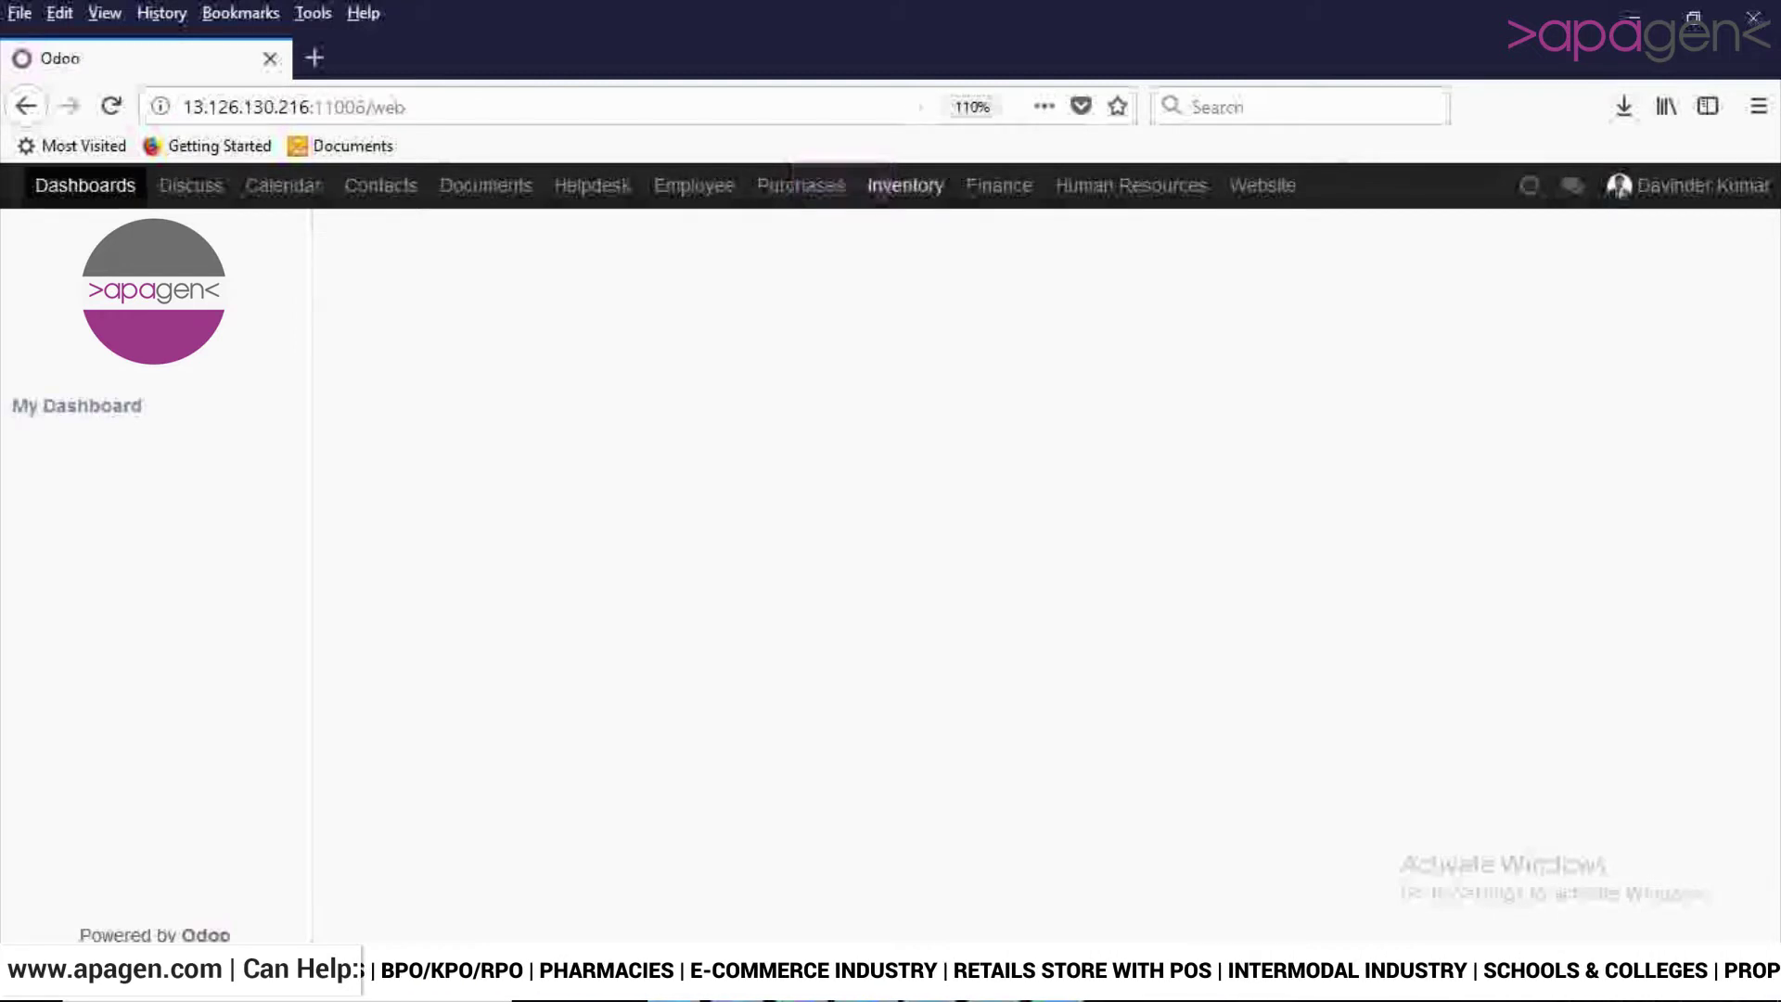
Go to the Test Categories list under Inventory's Quality Control tests.
{"action": "left_click", "coordinate": [916, 185]}
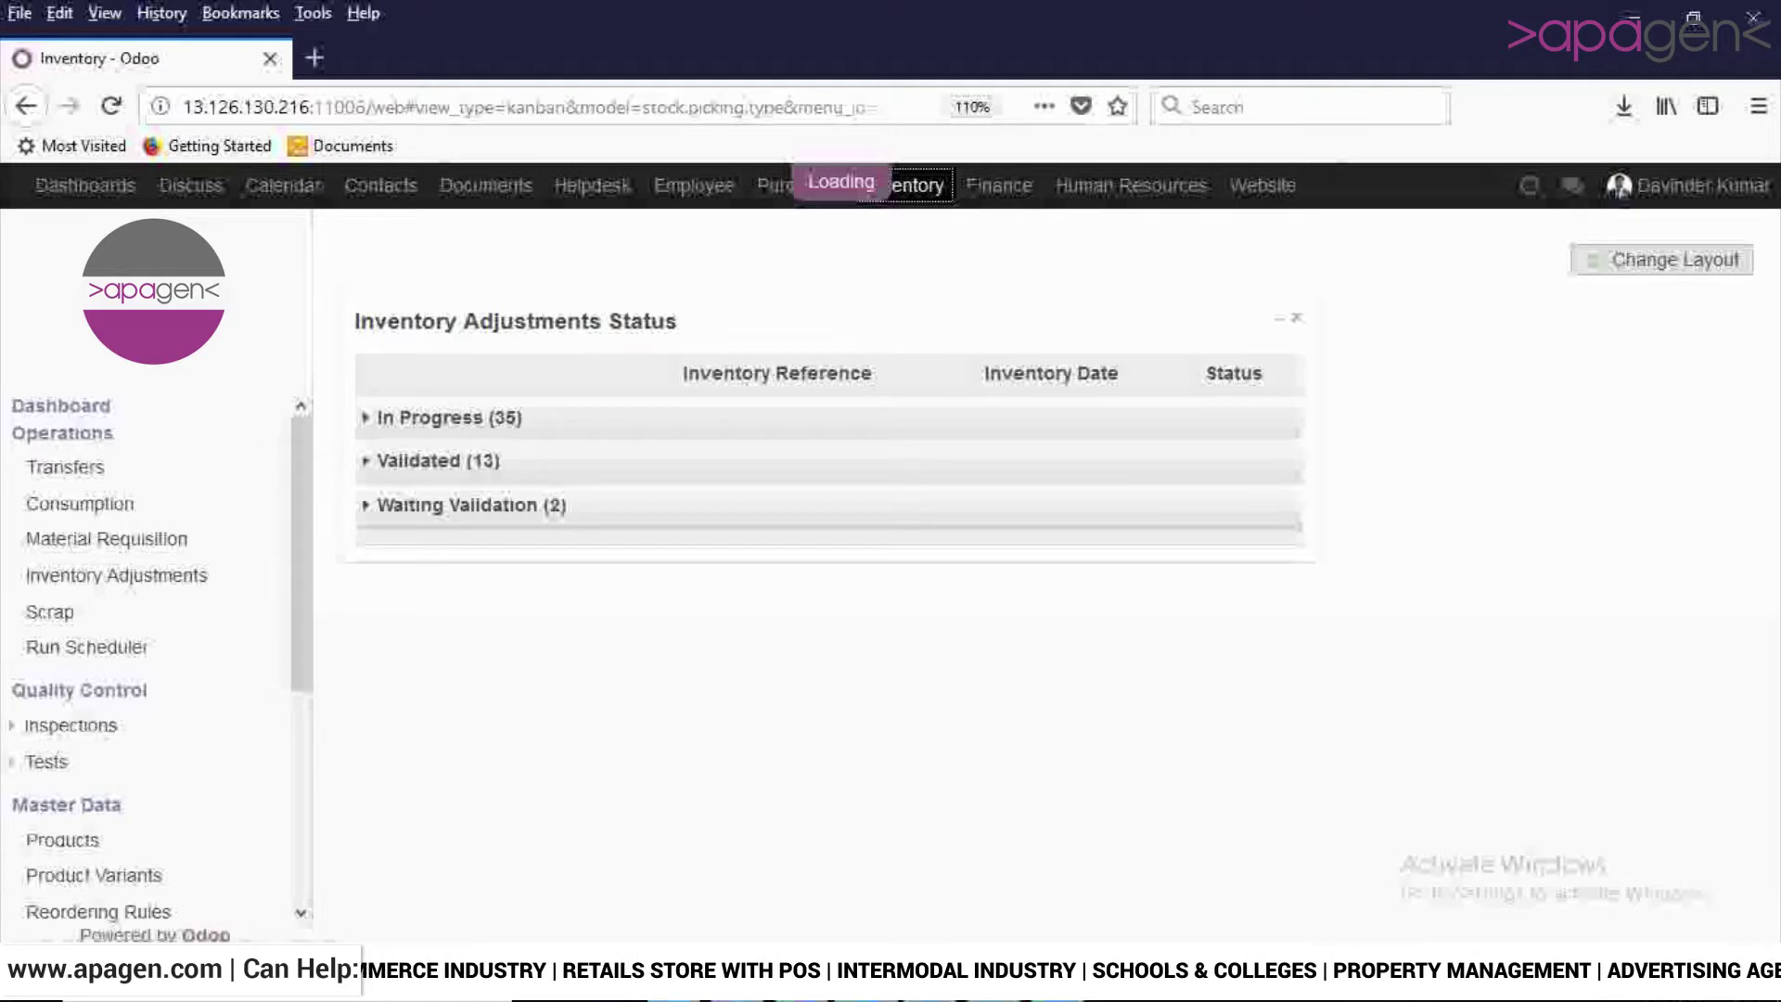
{"action": "scroll", "coordinate": [153, 650], "scroll_direction": "down", "scroll_amount": 1}
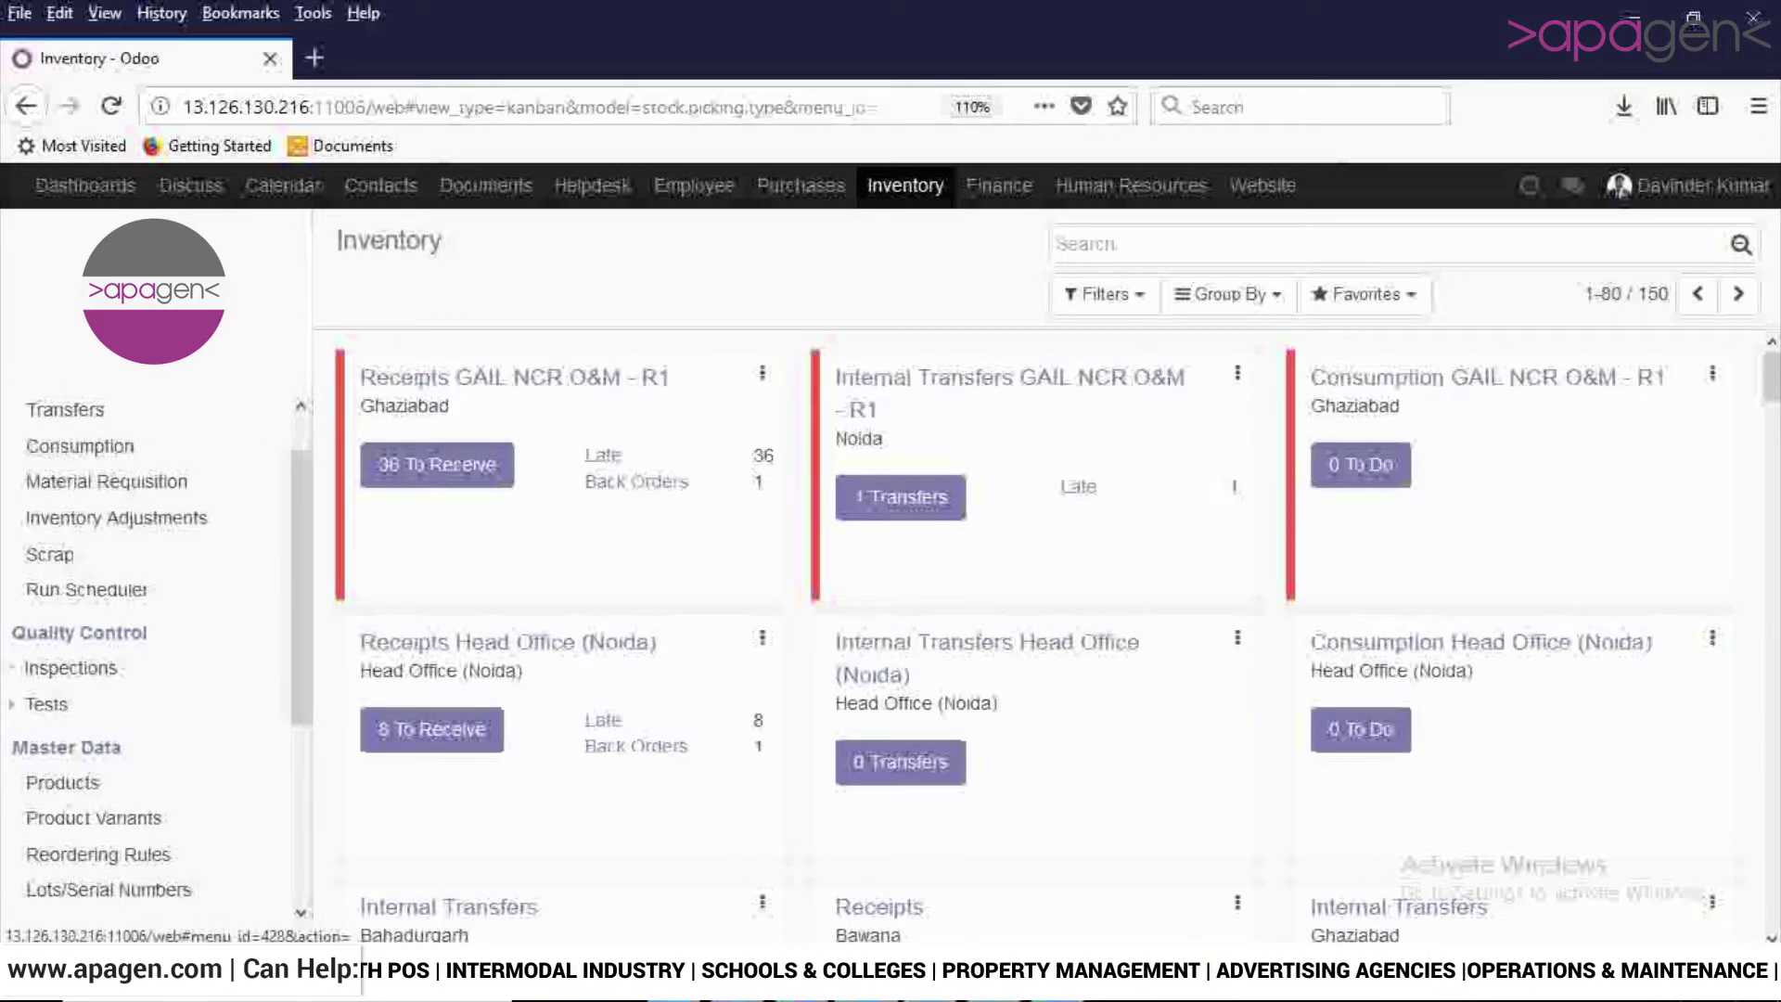
{"action": "left_click", "coordinate": [46, 704]}
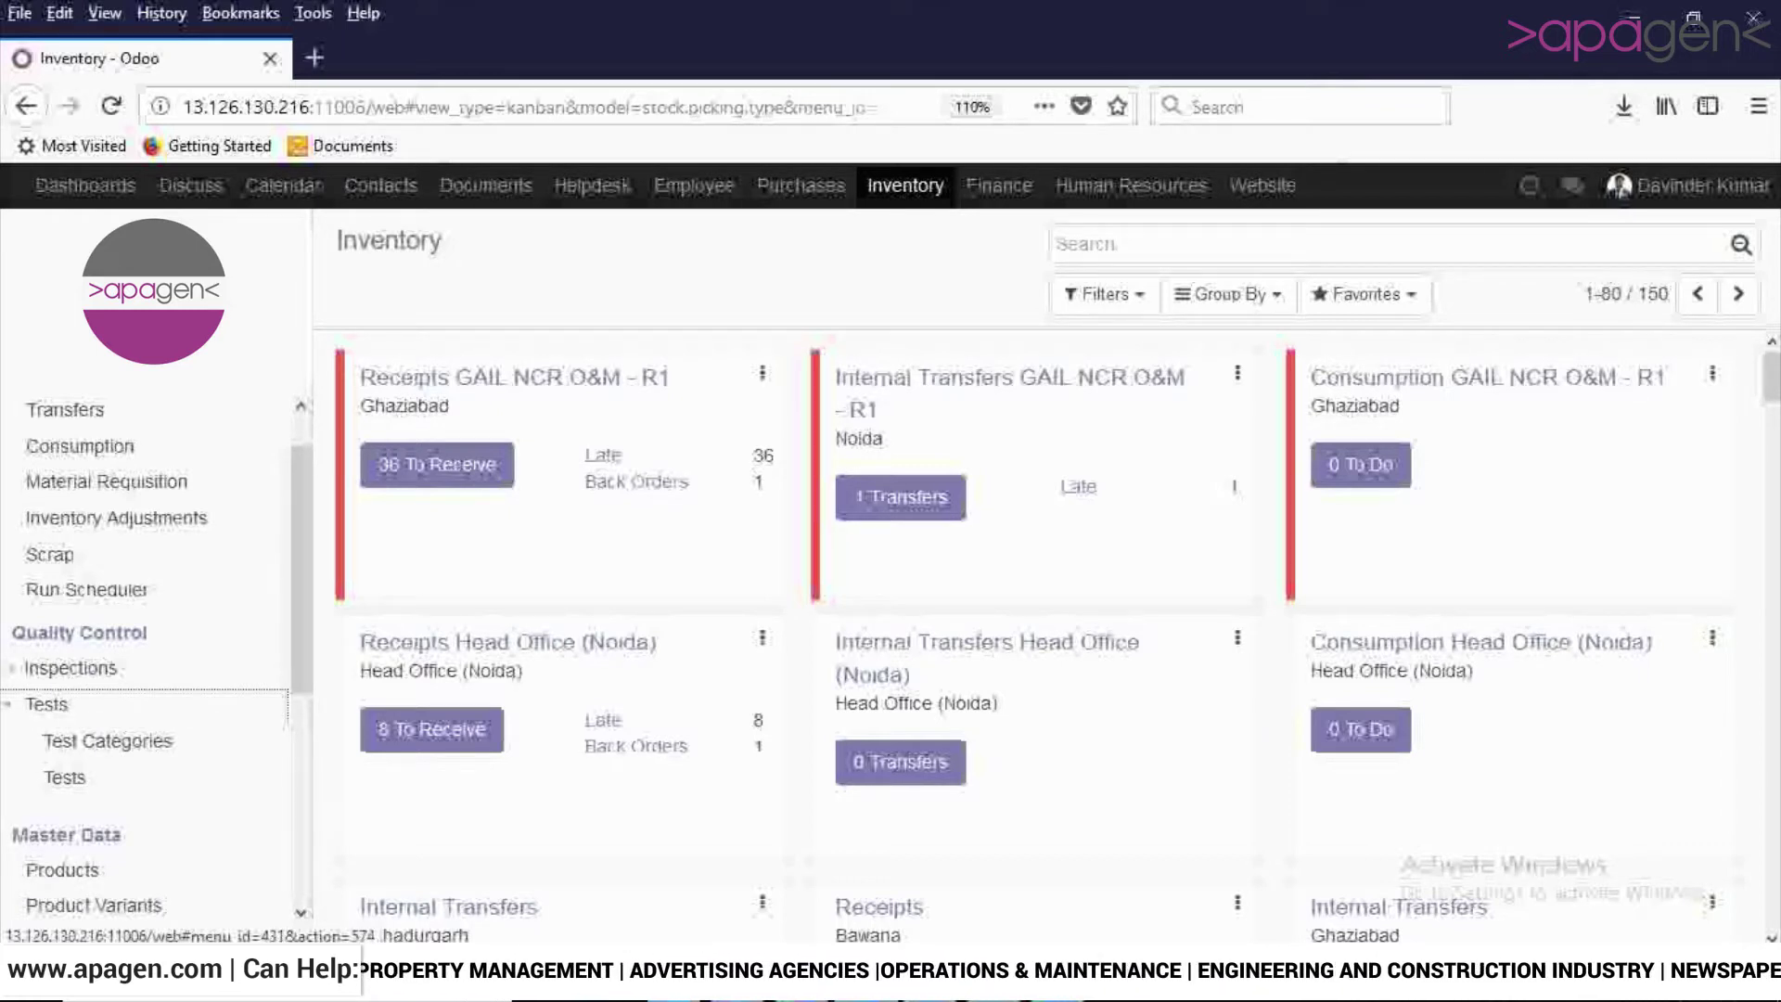
{"action": "left_click", "coordinate": [107, 740]}
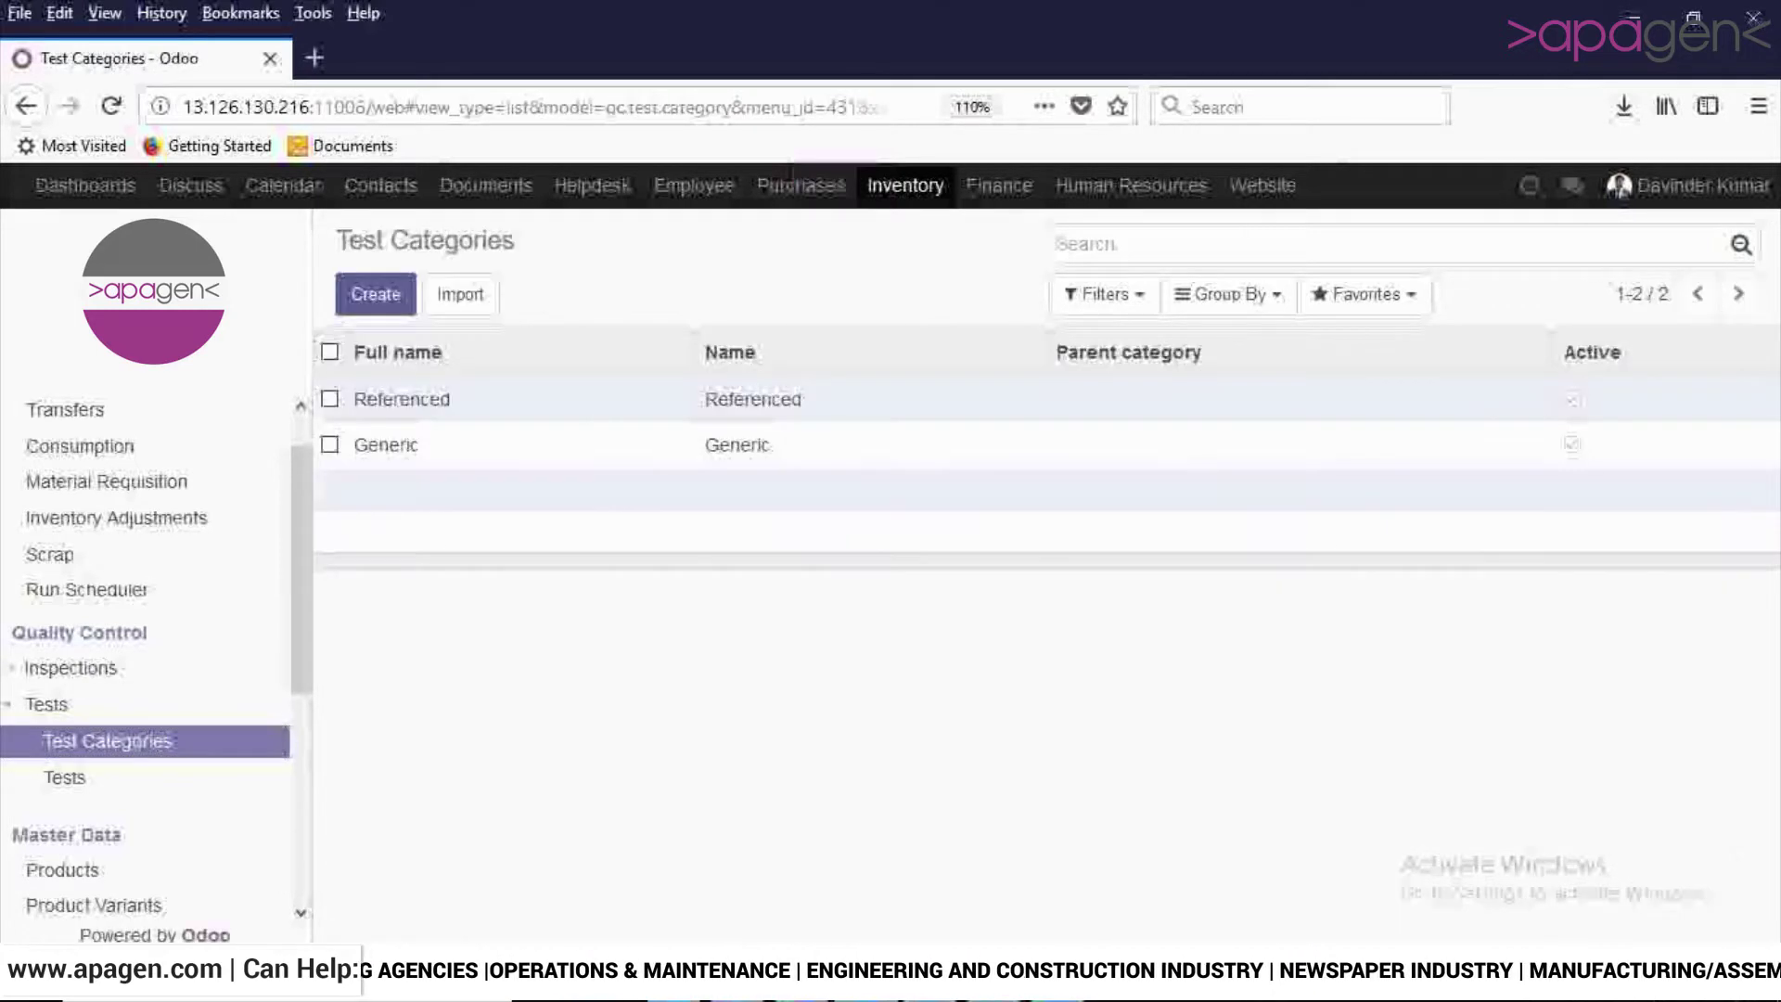
Create and save a test category named 'Generic' with no parent category.
{"action": "key", "text": "alt+c"}
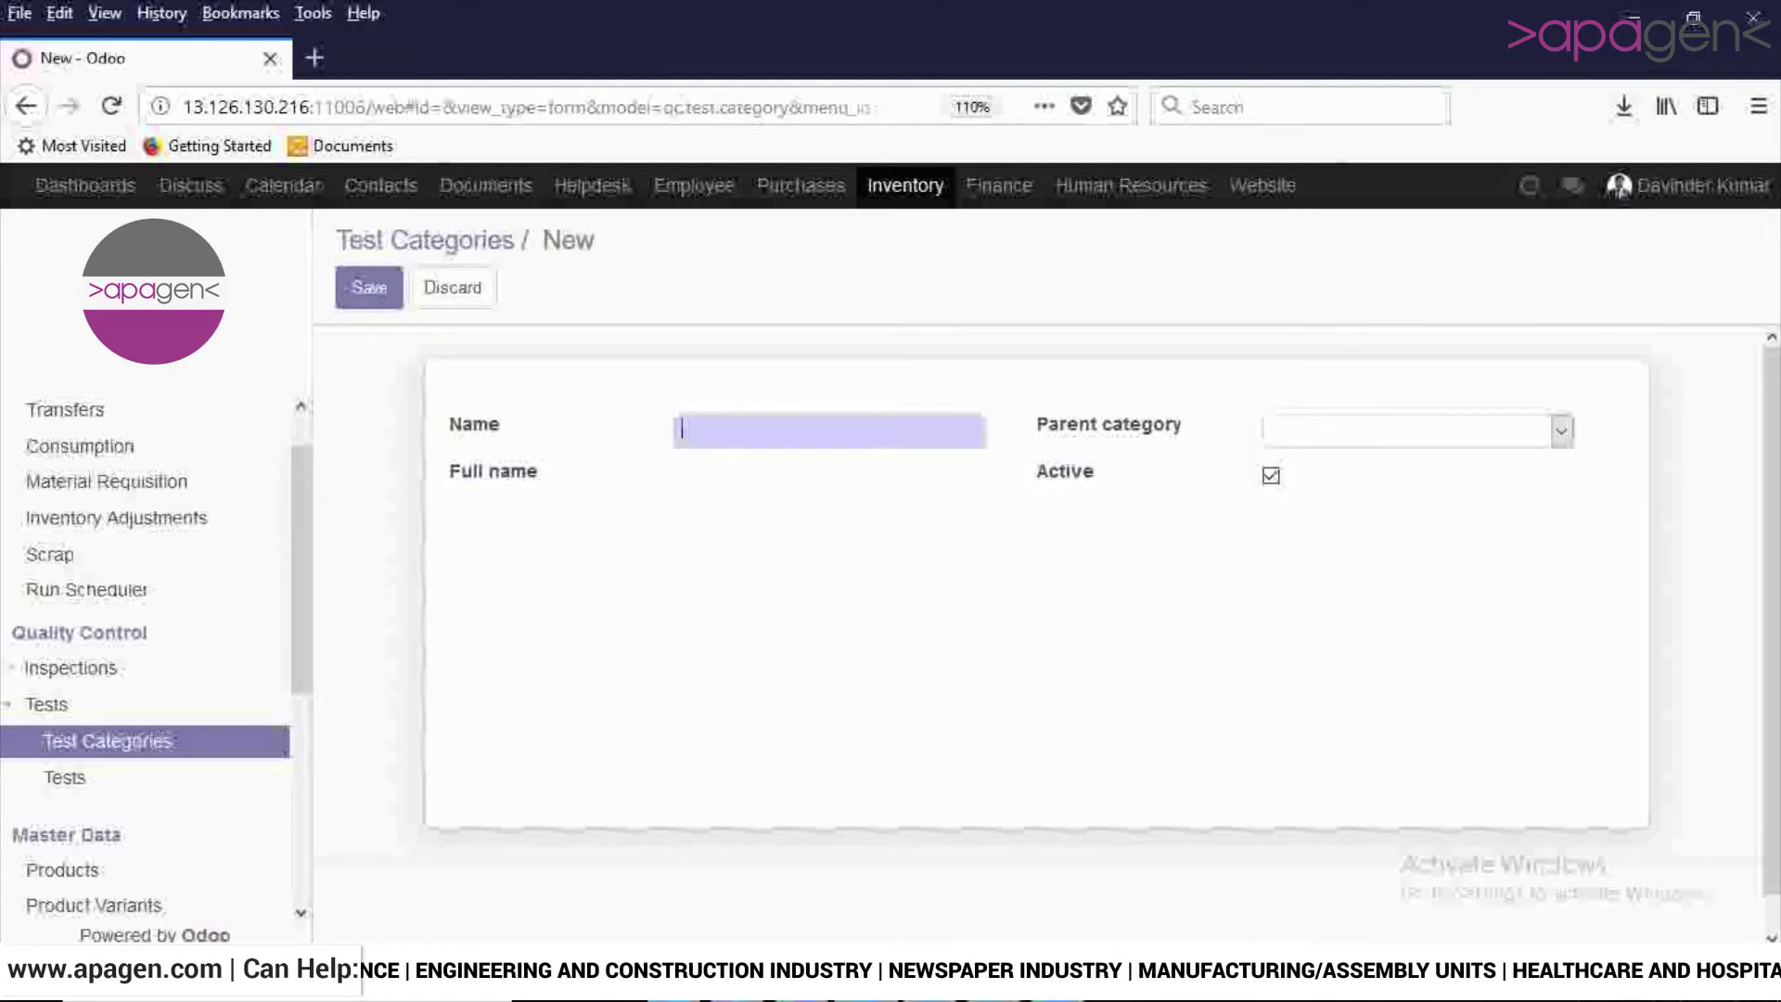
{"action": "type", "text": "Generic"}
{"action": "left_click", "coordinate": [1561, 431]}
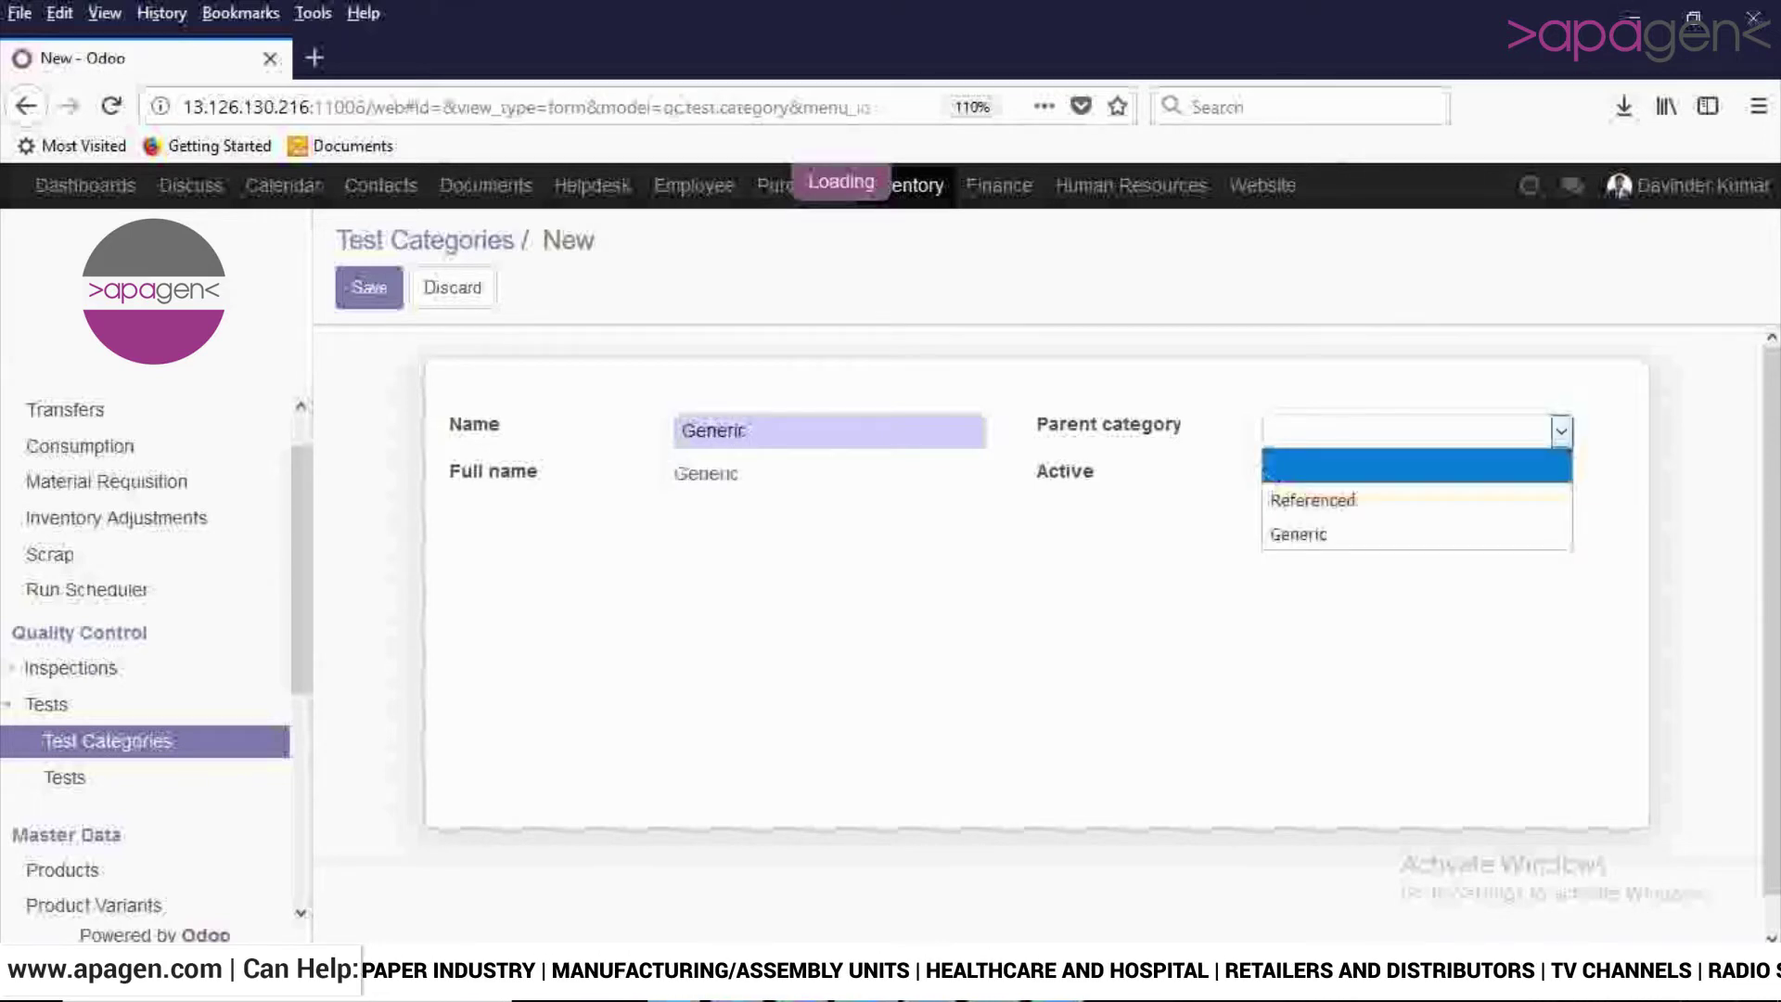
{"action": "left_click", "coordinate": [1560, 431]}
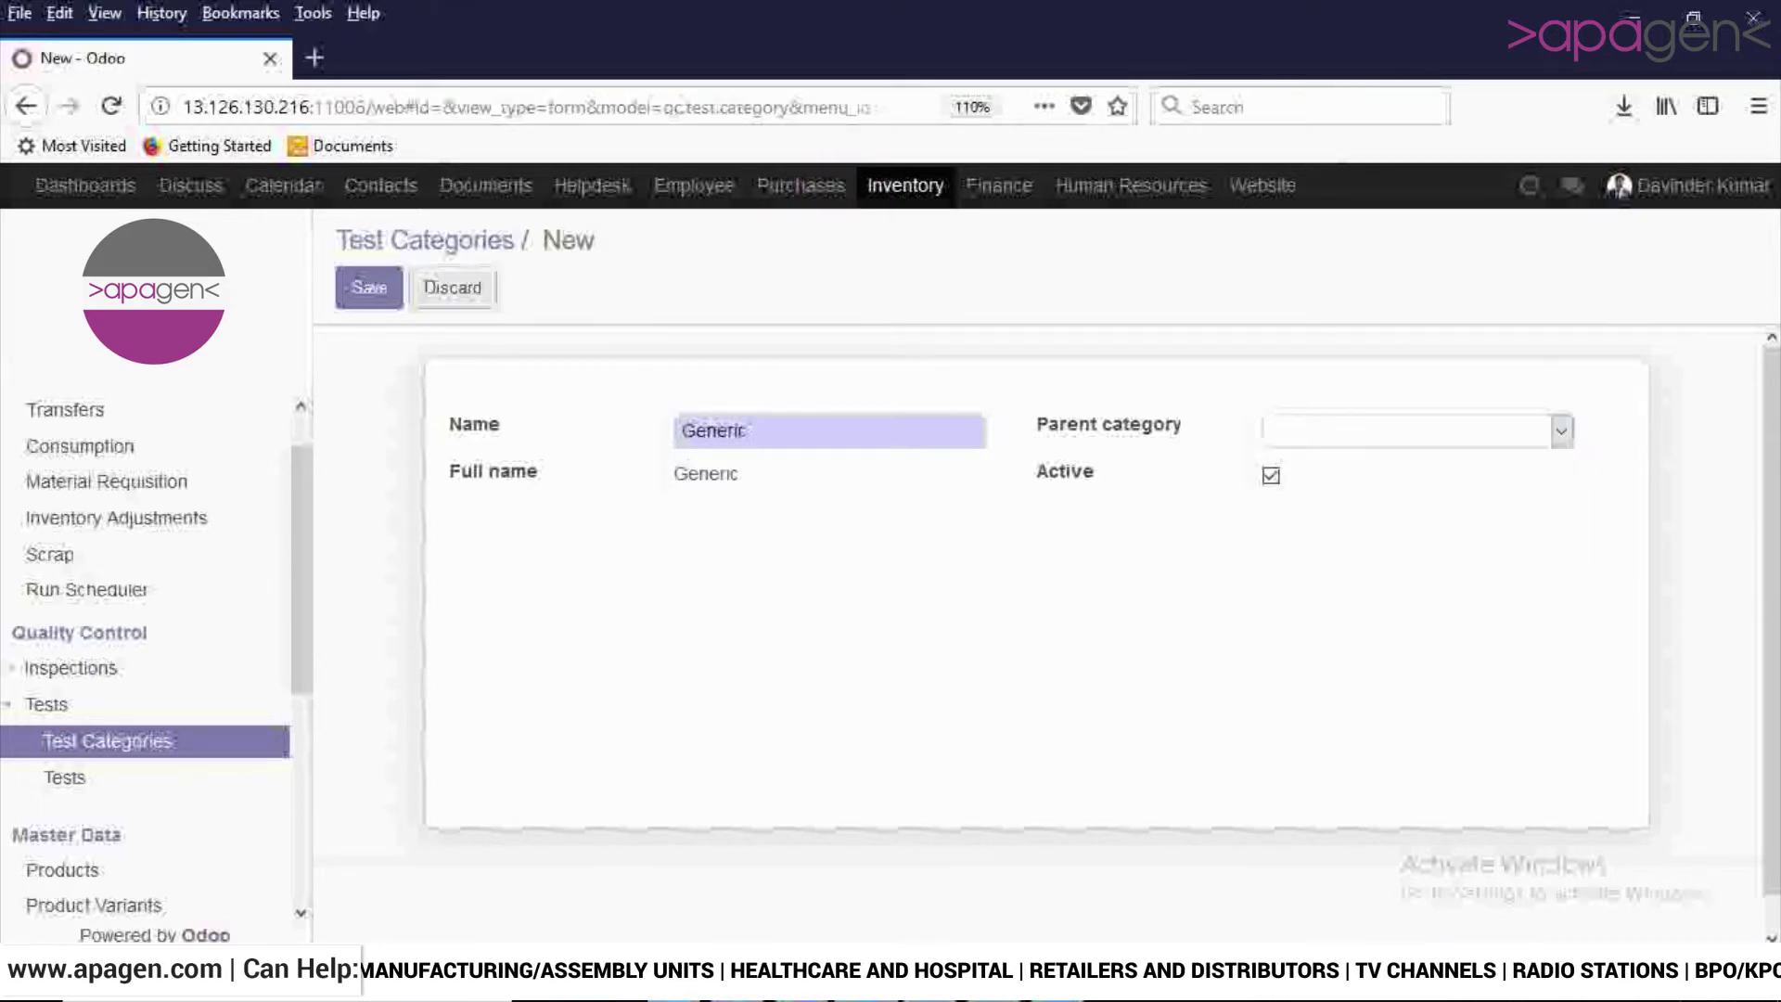
{"action": "left_click", "coordinate": [369, 287]}
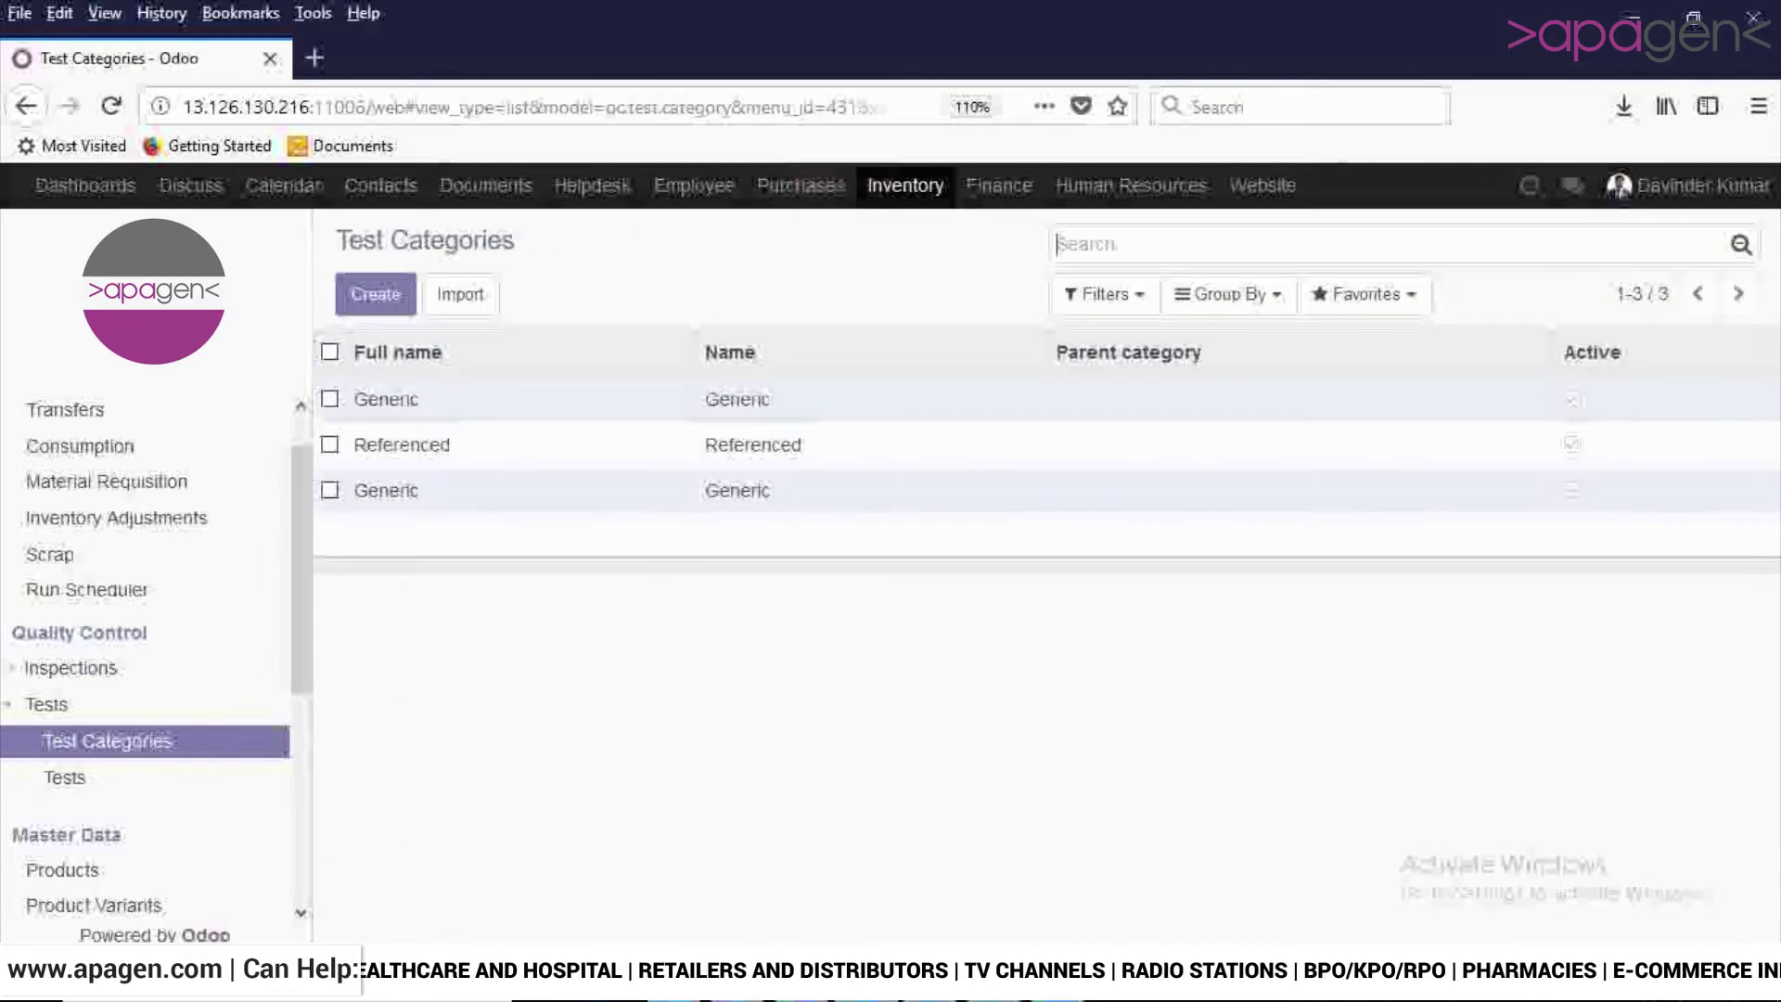
{"action": "left_click", "coordinate": [64, 777]}
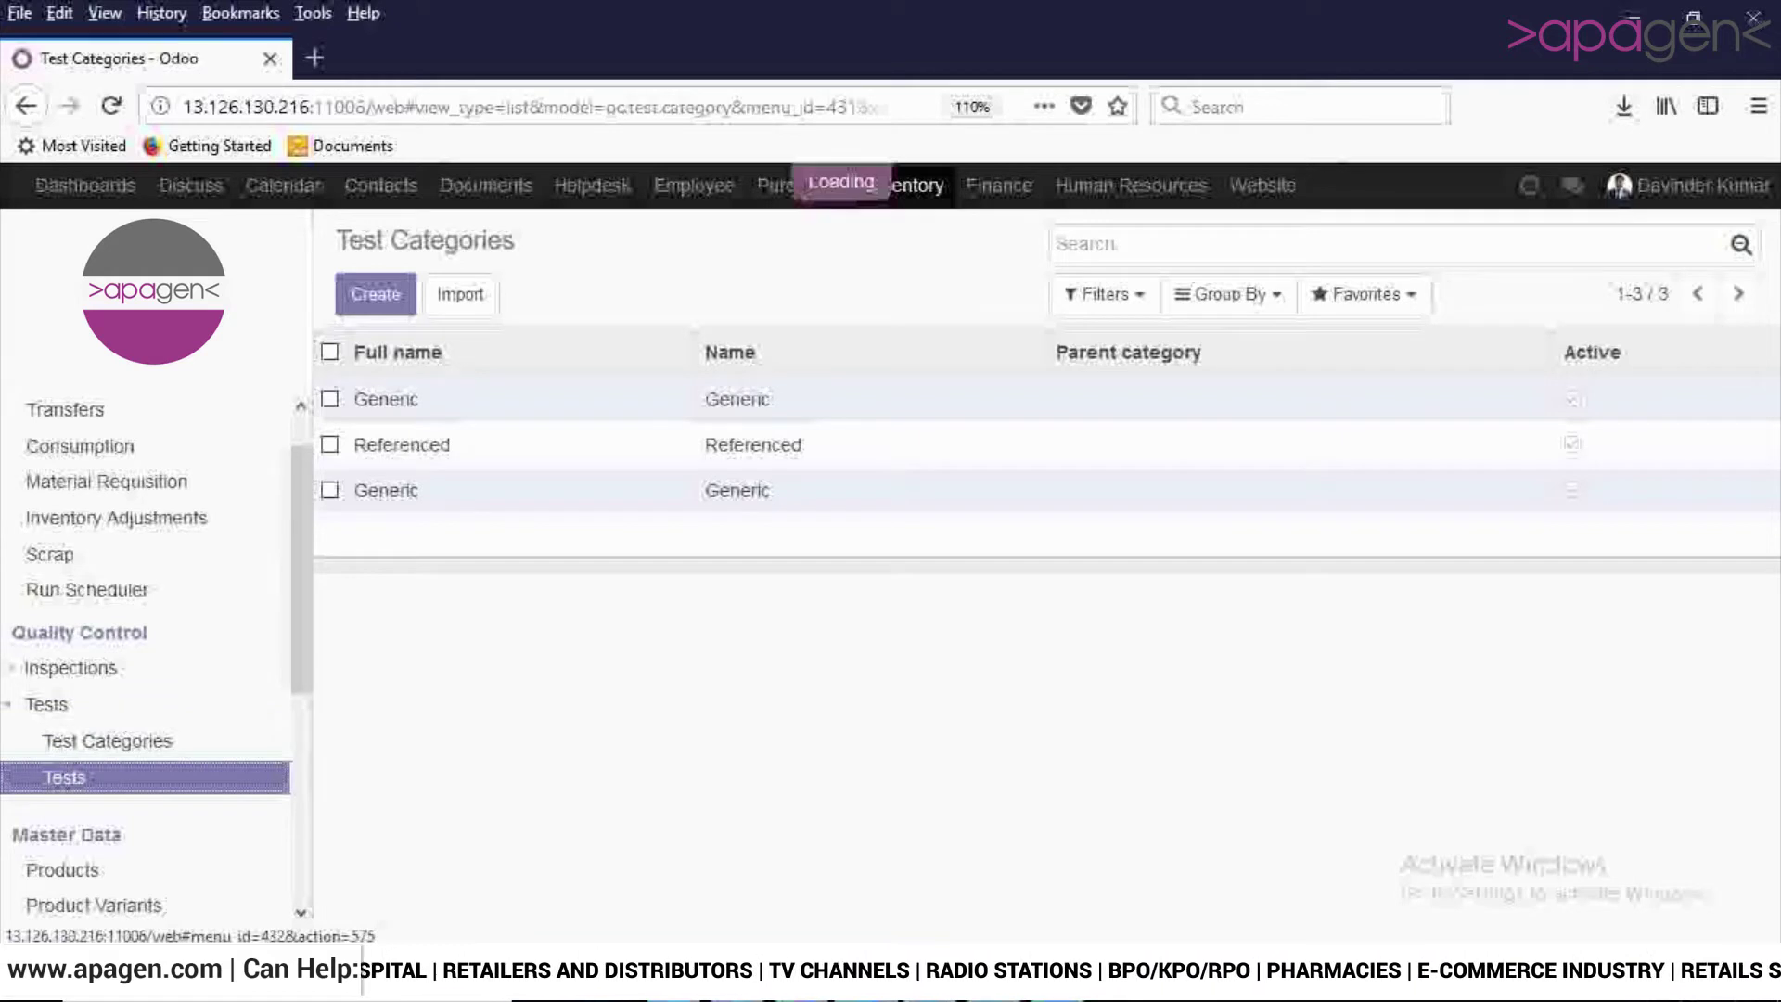
Start a new quality test named 'Cement test'.
{"action": "left_click", "coordinate": [374, 294]}
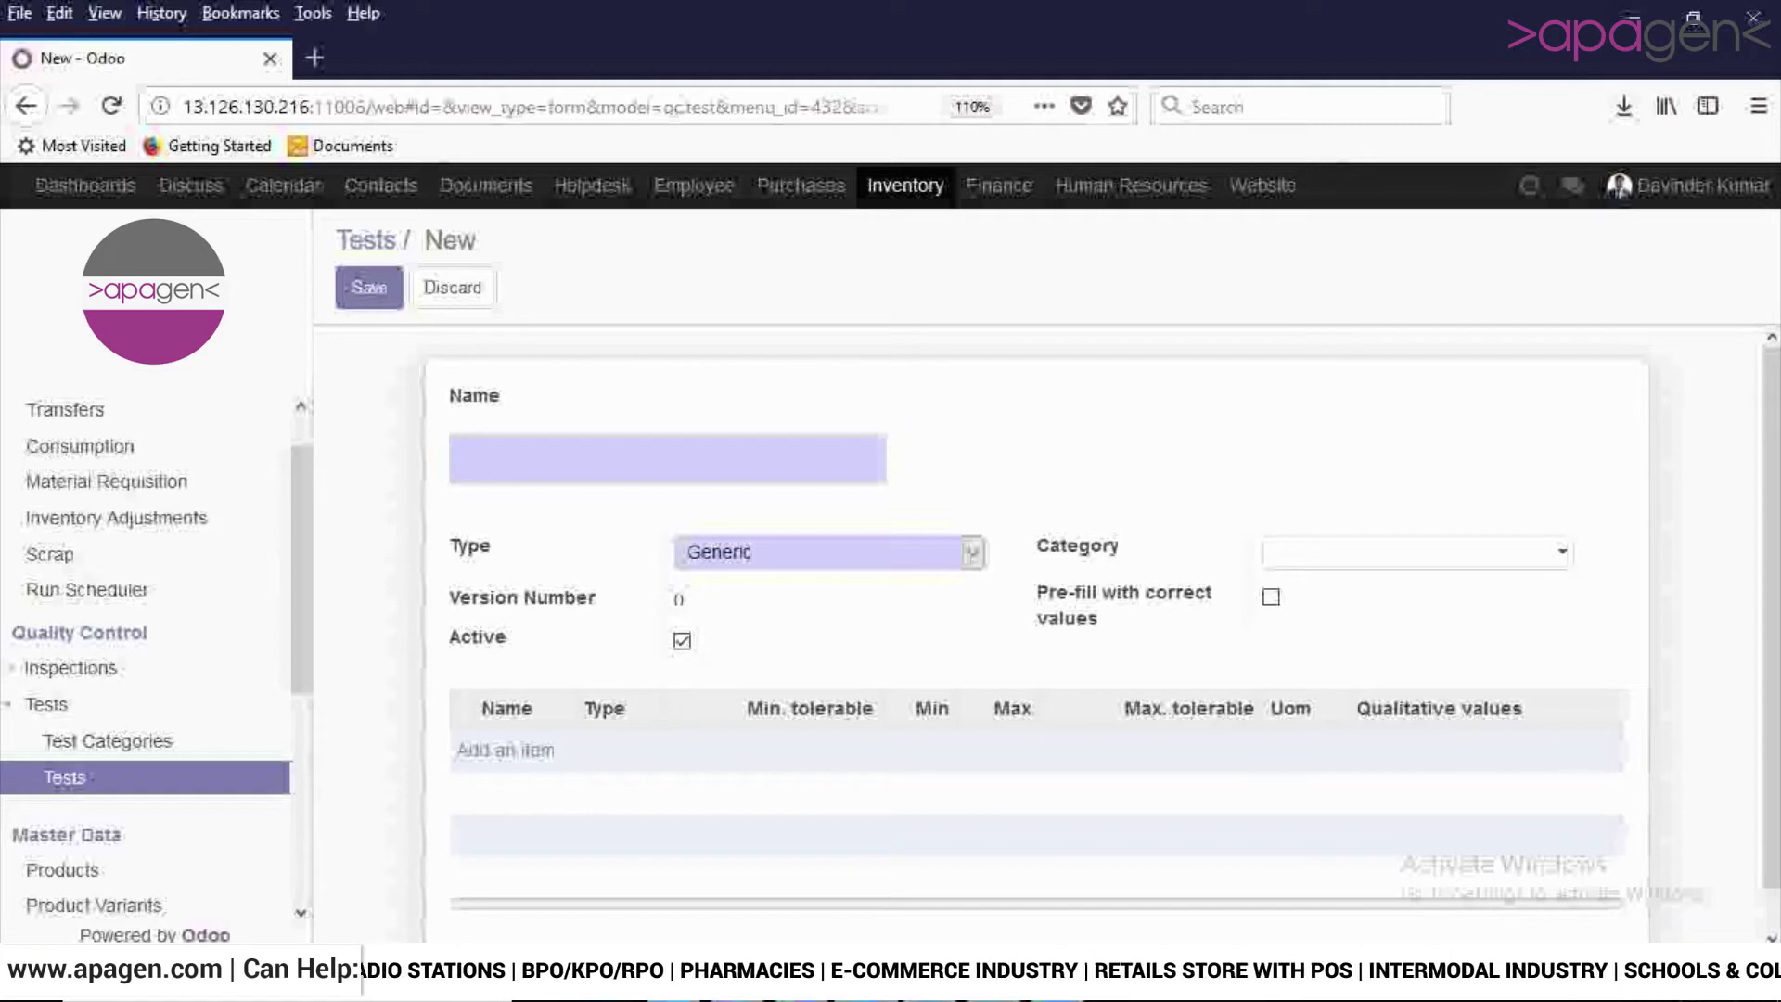
{"action": "type", "text": "S"}
{"action": "key", "text": "BackSpace"}
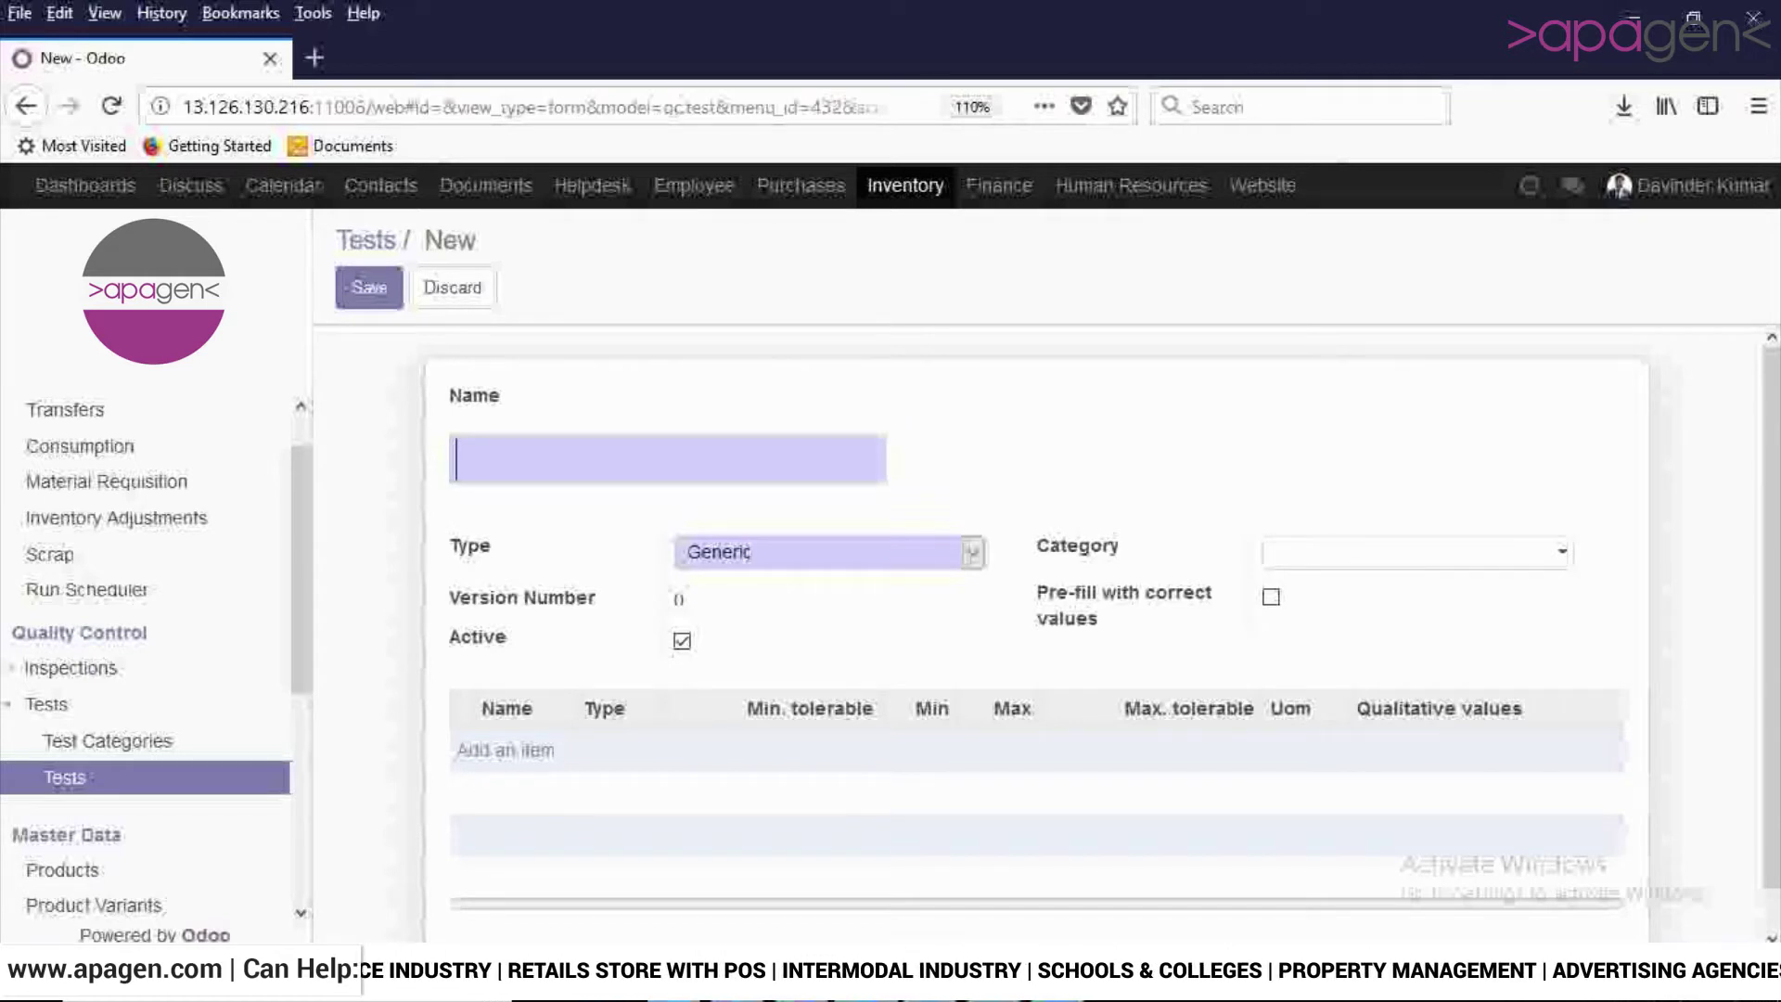
{"action": "type", "text": "B"}
{"action": "key", "text": "BackSpace"}
{"action": "type", "text": "Sil"}
{"action": "key", "text": "BackSpace"}
{"action": "key", "text": "BackSpace"}
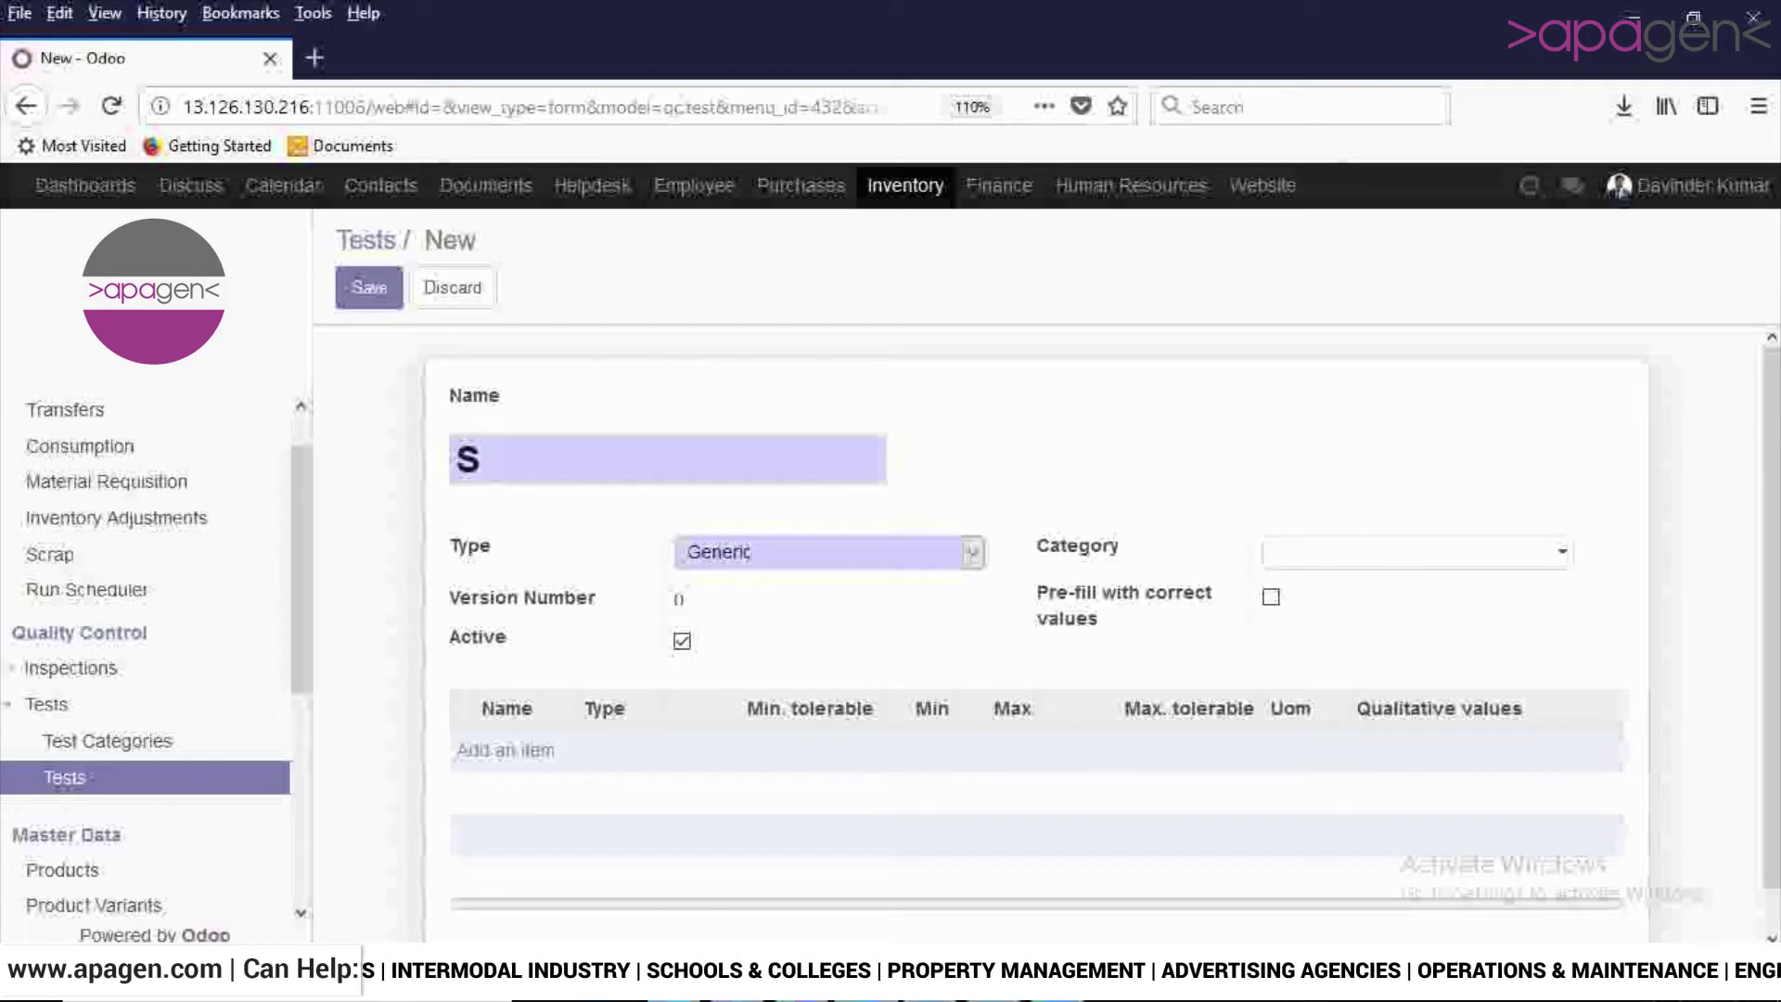
{"action": "key", "text": "BackSpace"}
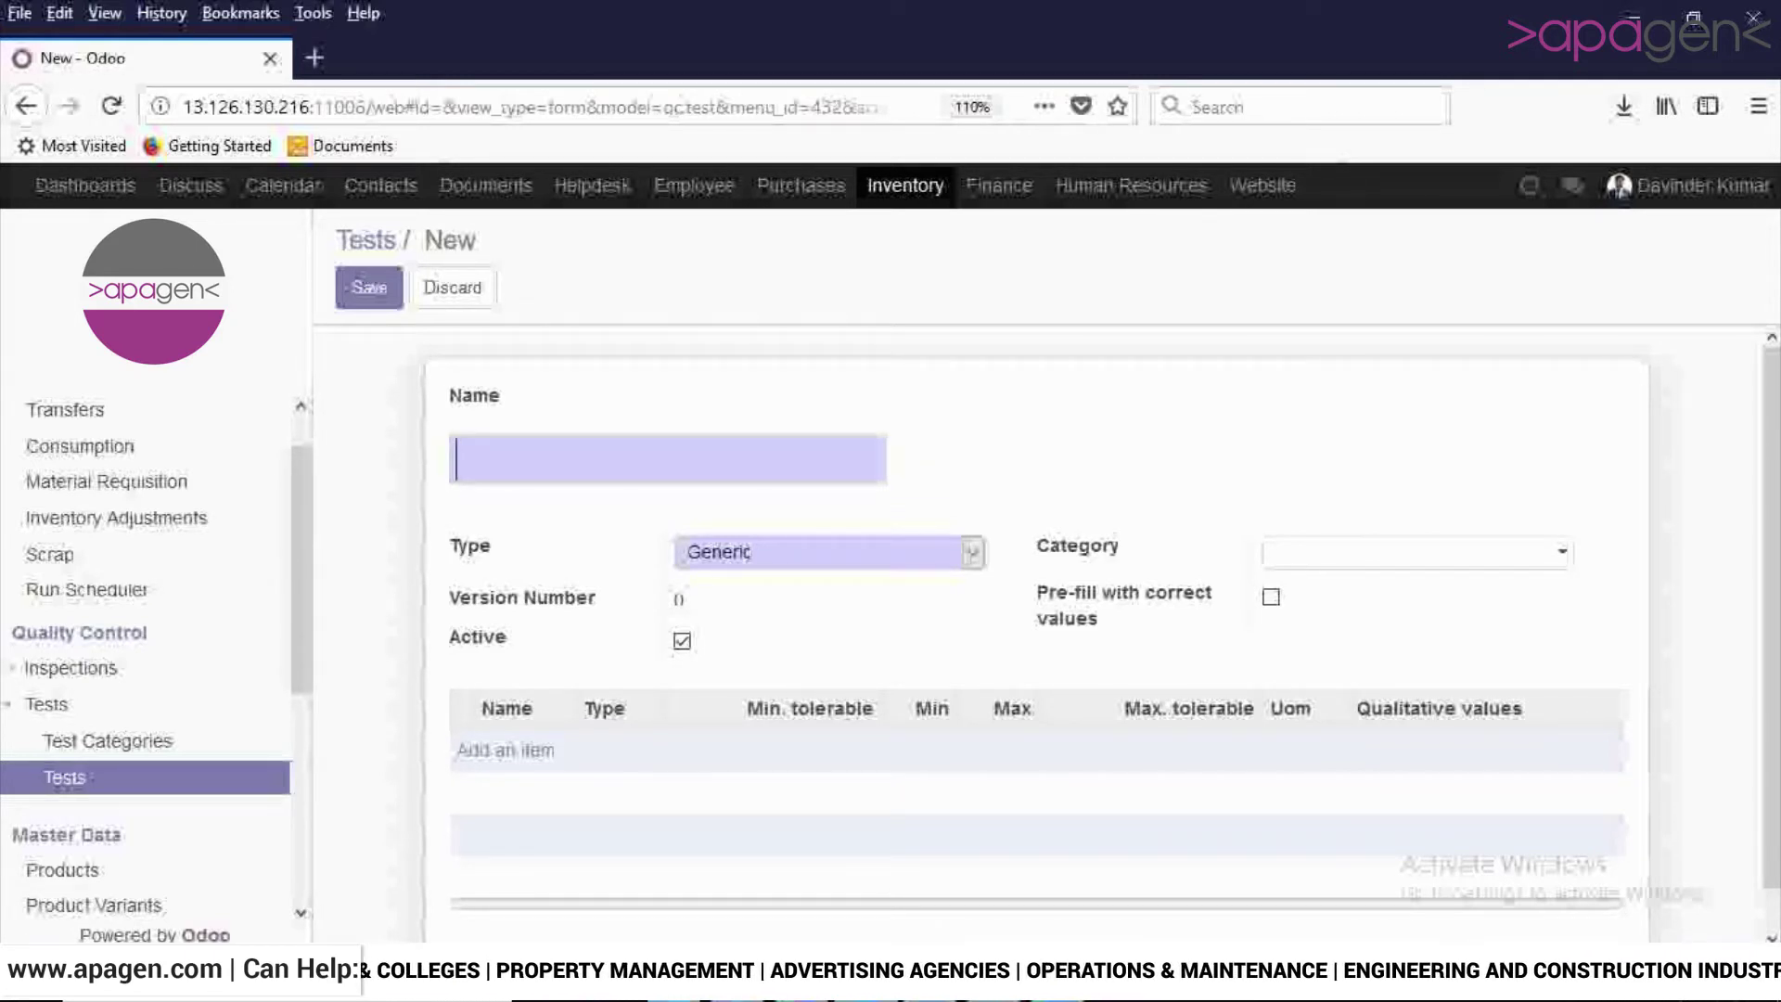
{"action": "type", "text": "Cement"}
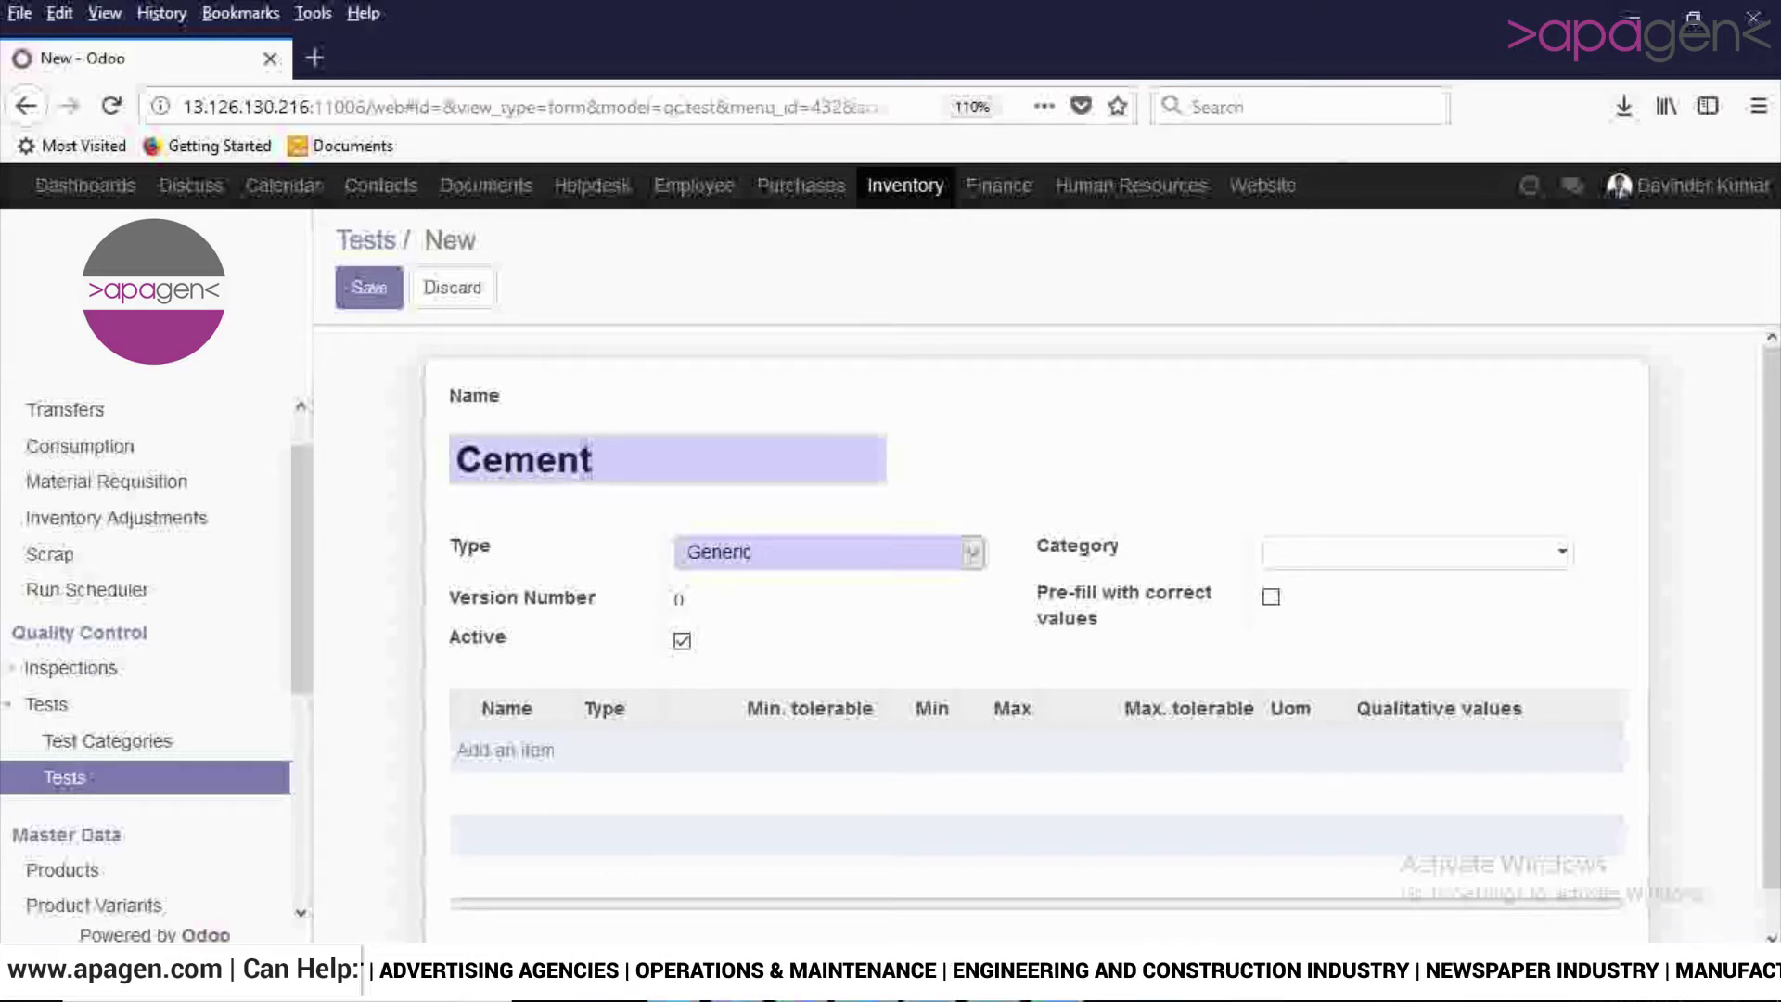
{"action": "type", "text": " test"}
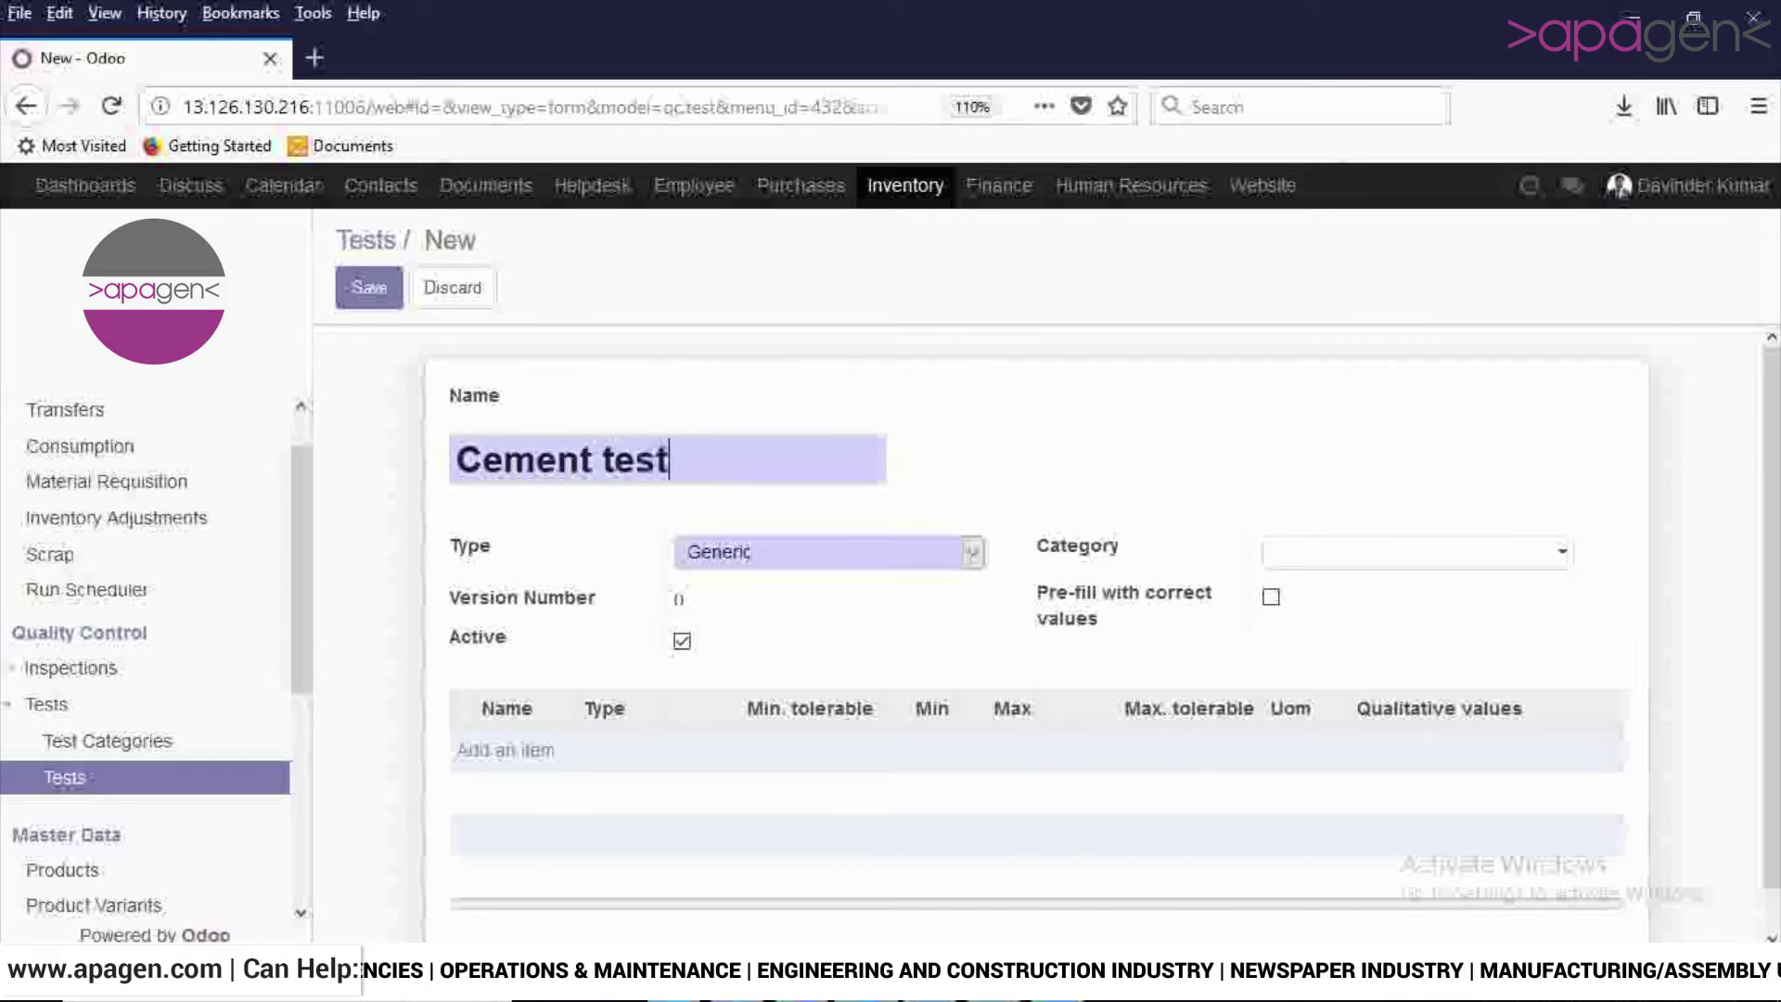
Keep the test type Generic, set category to Generic, and add a first question.
{"action": "key", "text": "Tab"}
{"action": "key", "text": "alt+Down"}
{"action": "key", "text": "Up"}
{"action": "key", "text": "Down"}
{"action": "key", "text": "Down"}
{"action": "key", "text": "Up"}
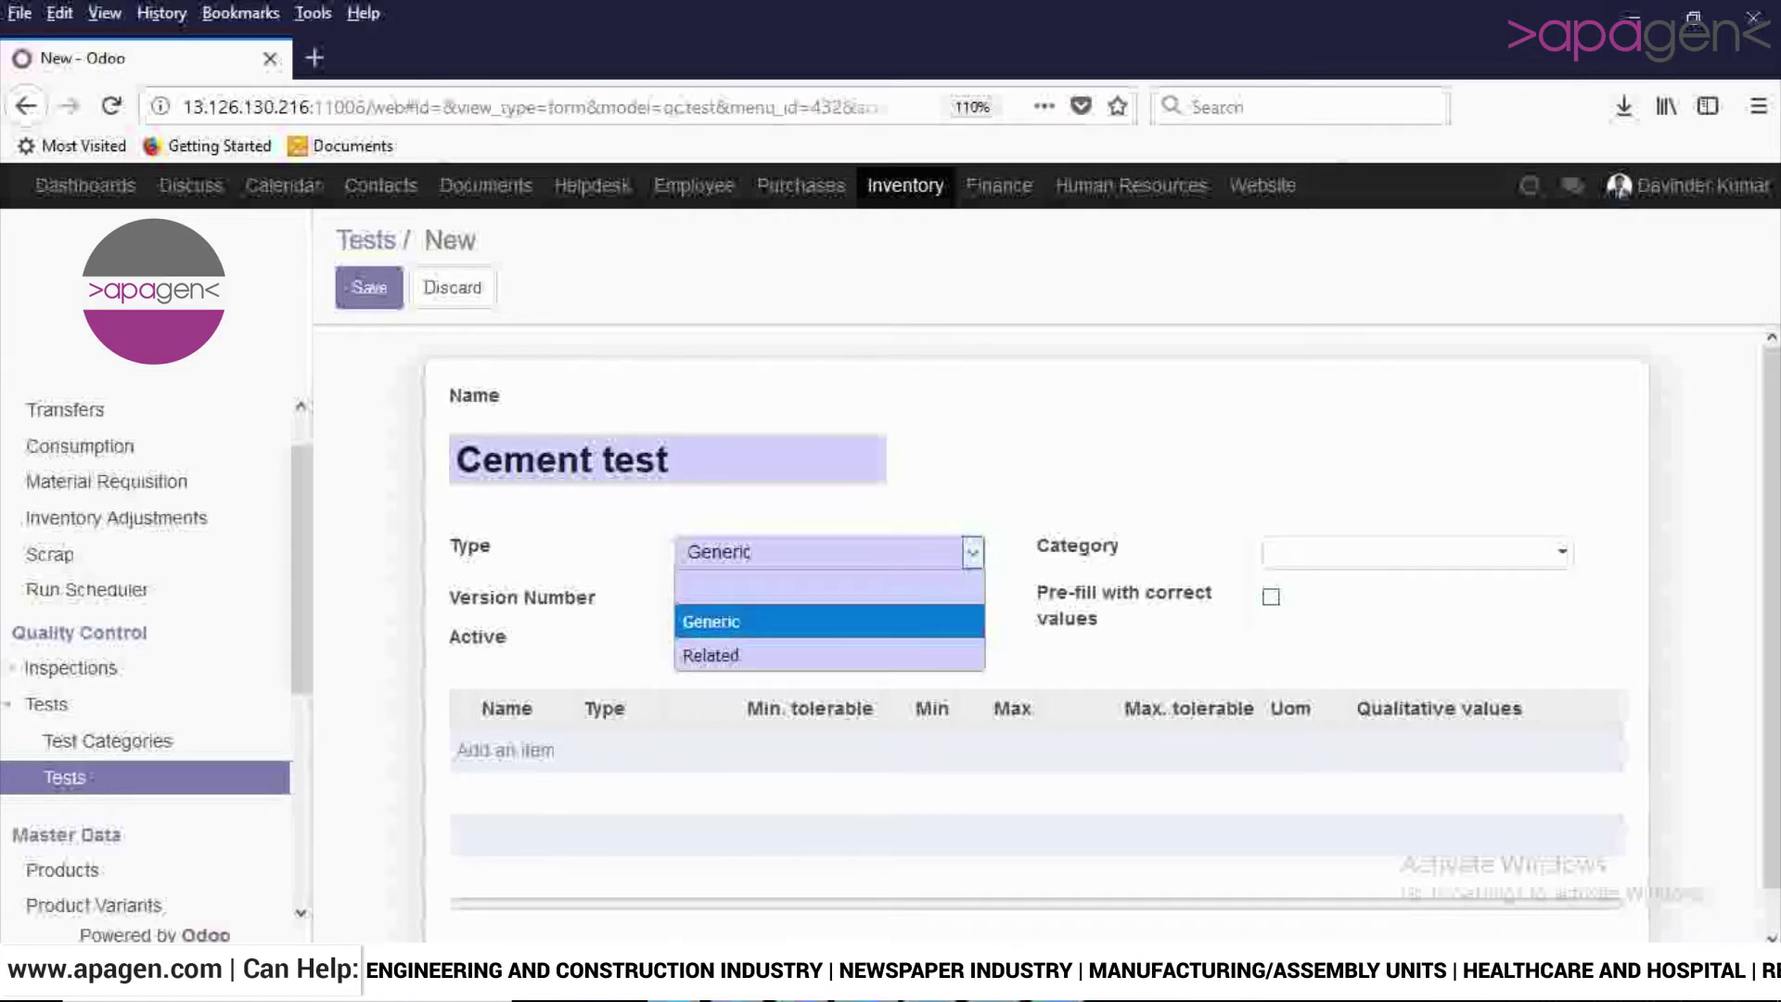
{"action": "key", "text": "Tab"}
{"action": "key", "text": "Down"}
{"action": "key", "text": "Return"}
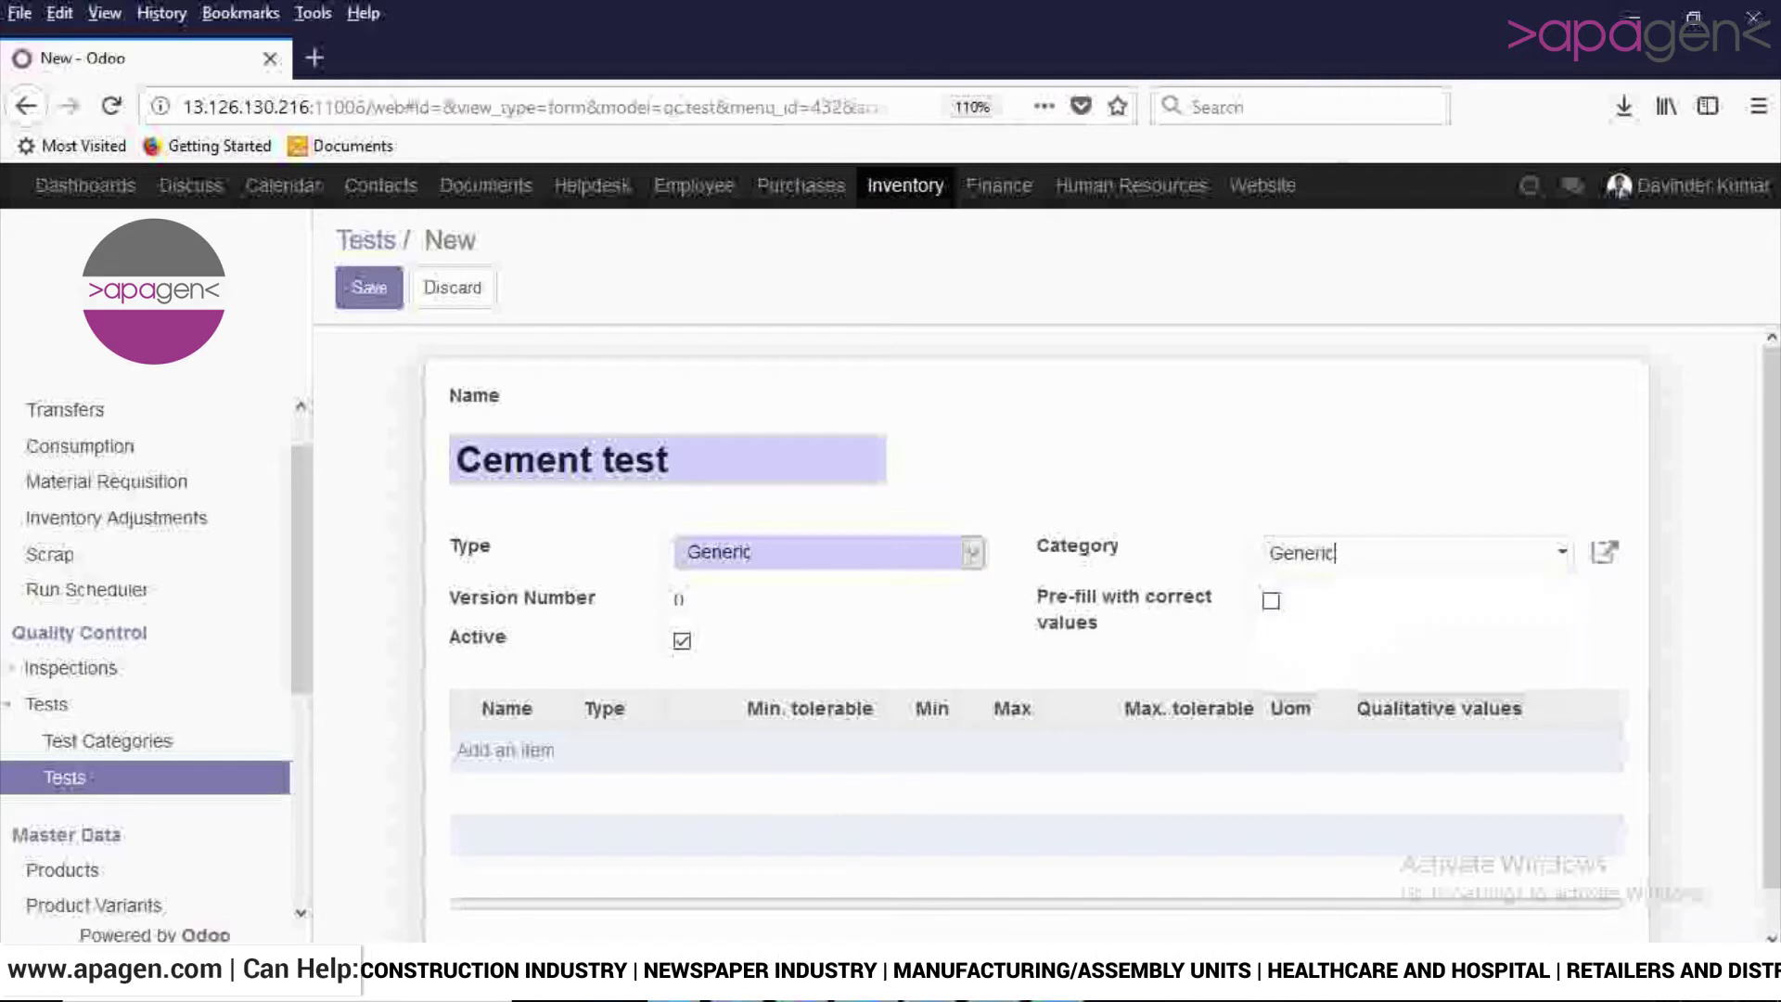
{"action": "key", "text": "Tab"}
{"action": "key", "text": "Tab"}
{"action": "key", "text": "Return"}
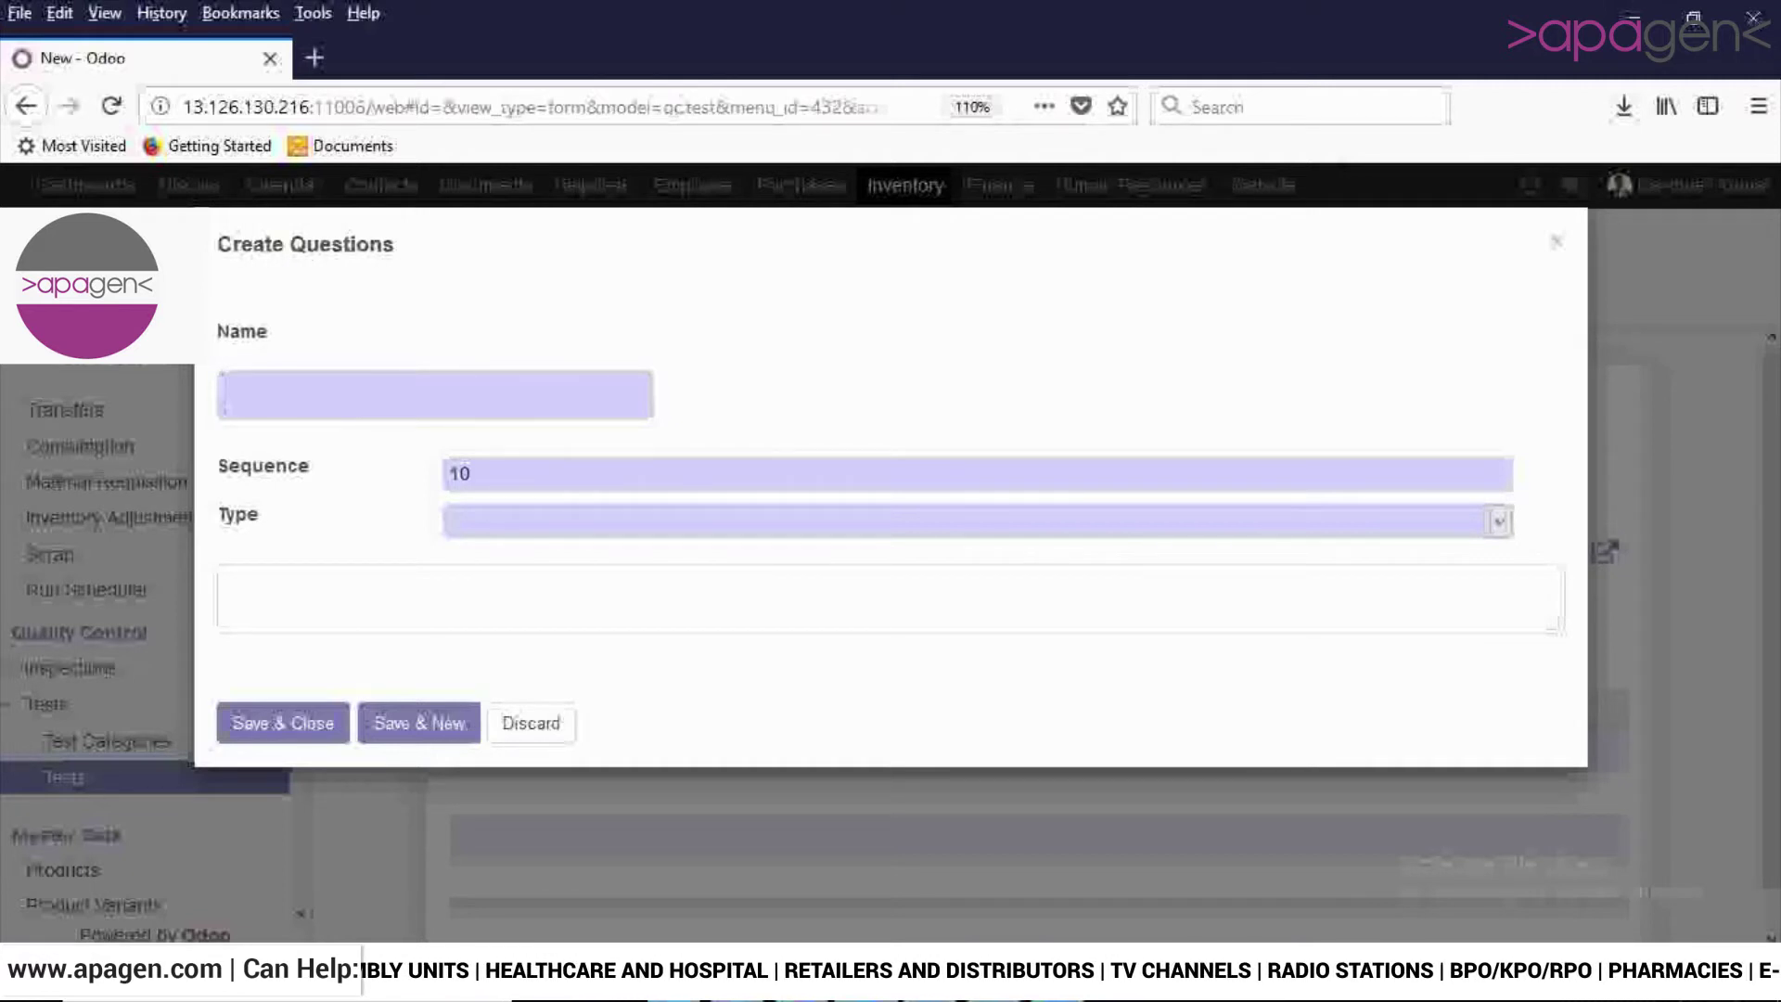
Name the question 'Mositure Level' and make it Qualitative.
{"action": "type", "text": "Mosit"}
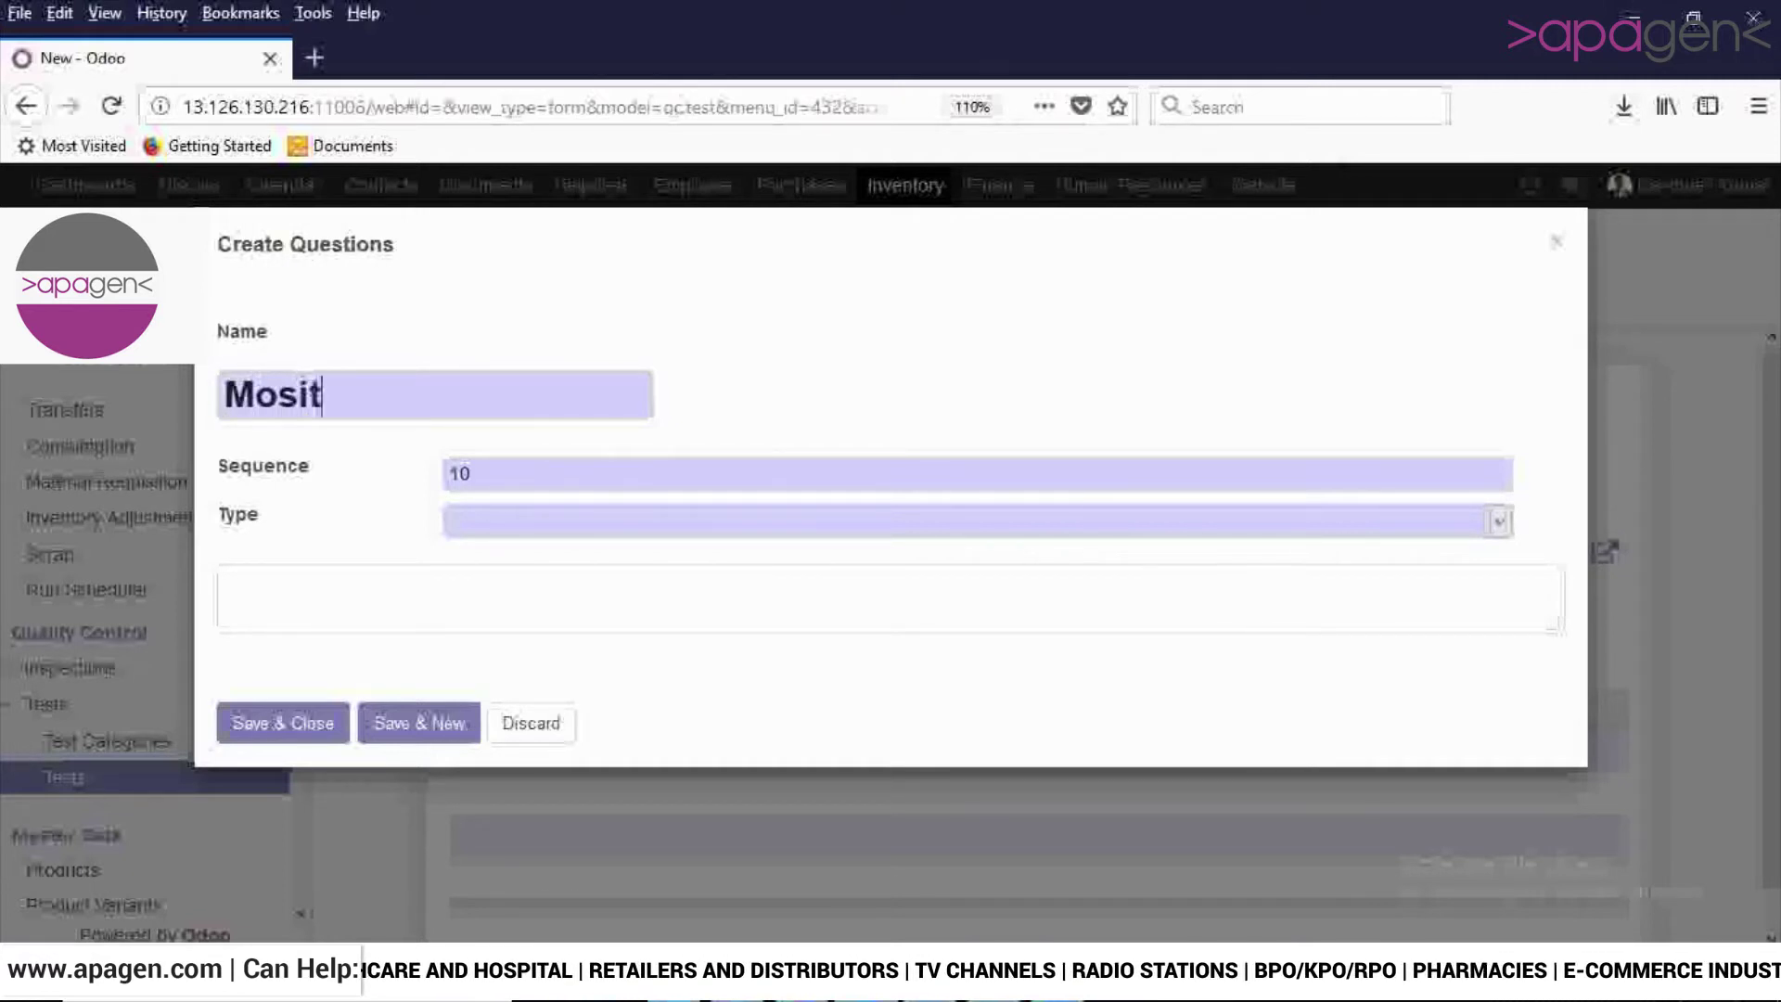
{"action": "type", "text": "ure Level"}
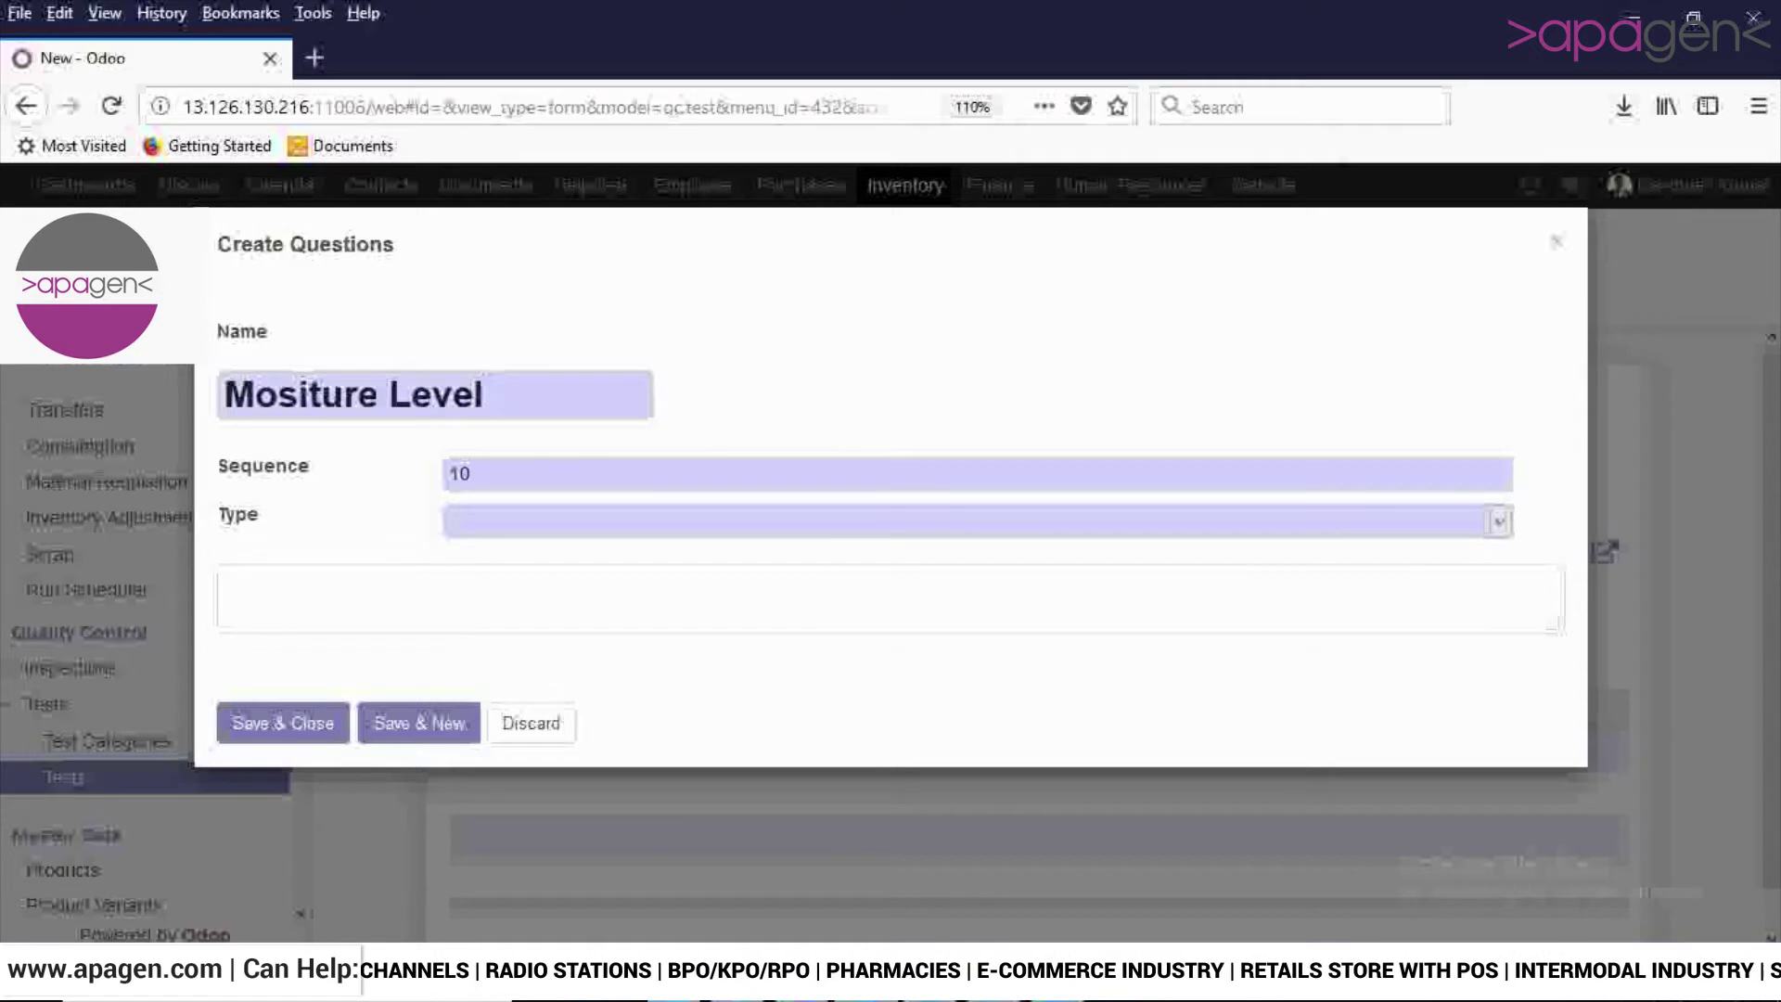
{"action": "left_click", "coordinate": [979, 522]}
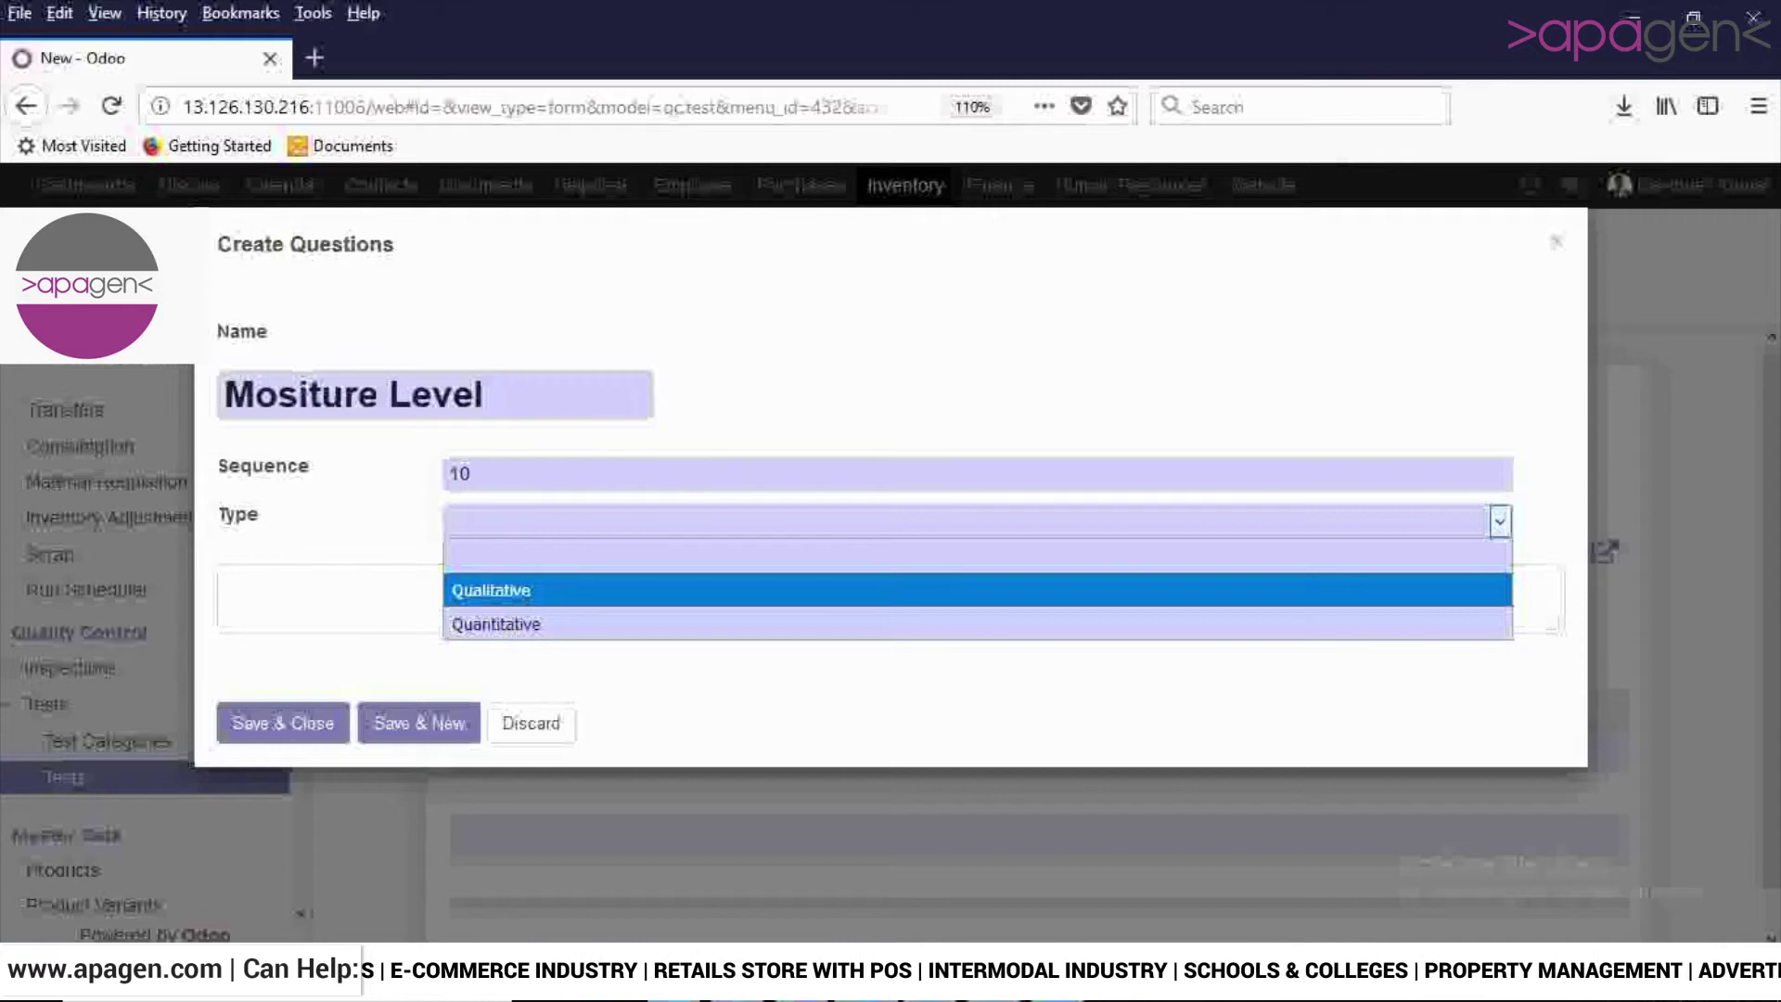
{"action": "key", "text": "Return"}
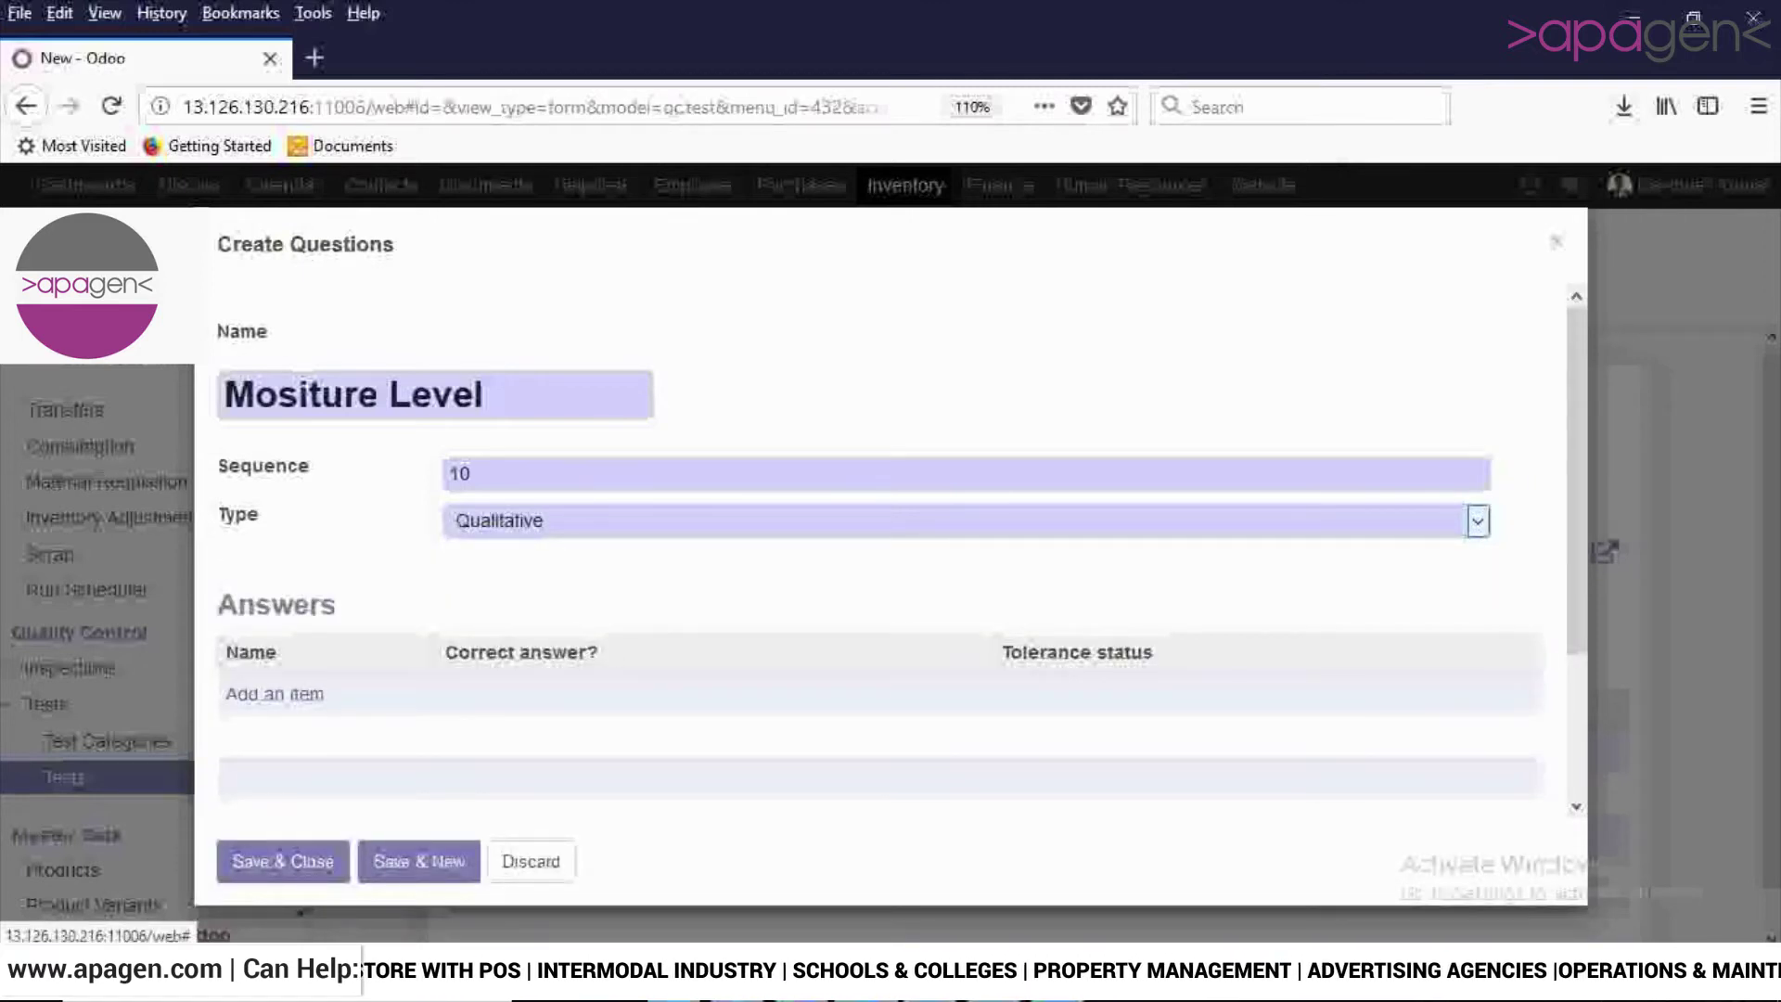
Add the answer 'Mositure', marked correct, with tolerance status Optimal.
{"action": "scroll", "coordinate": [899, 552], "scroll_direction": "down", "scroll_amount": 2}
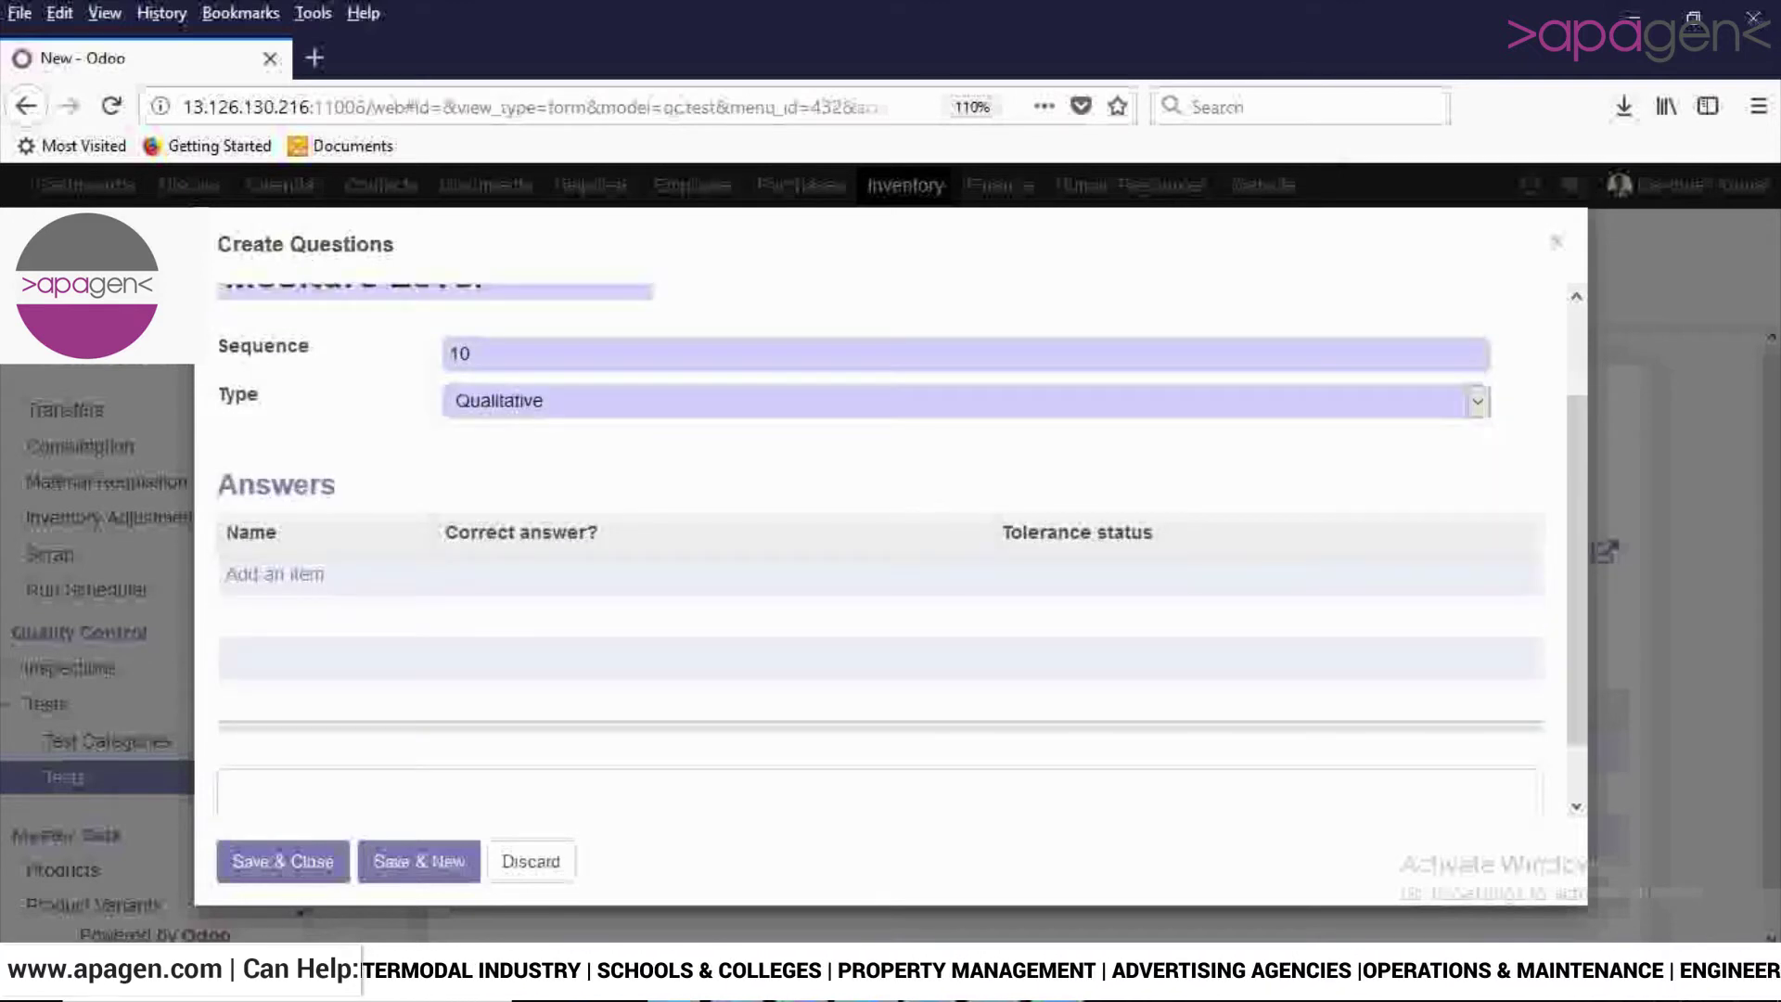
{"action": "left_click", "coordinate": [278, 574]}
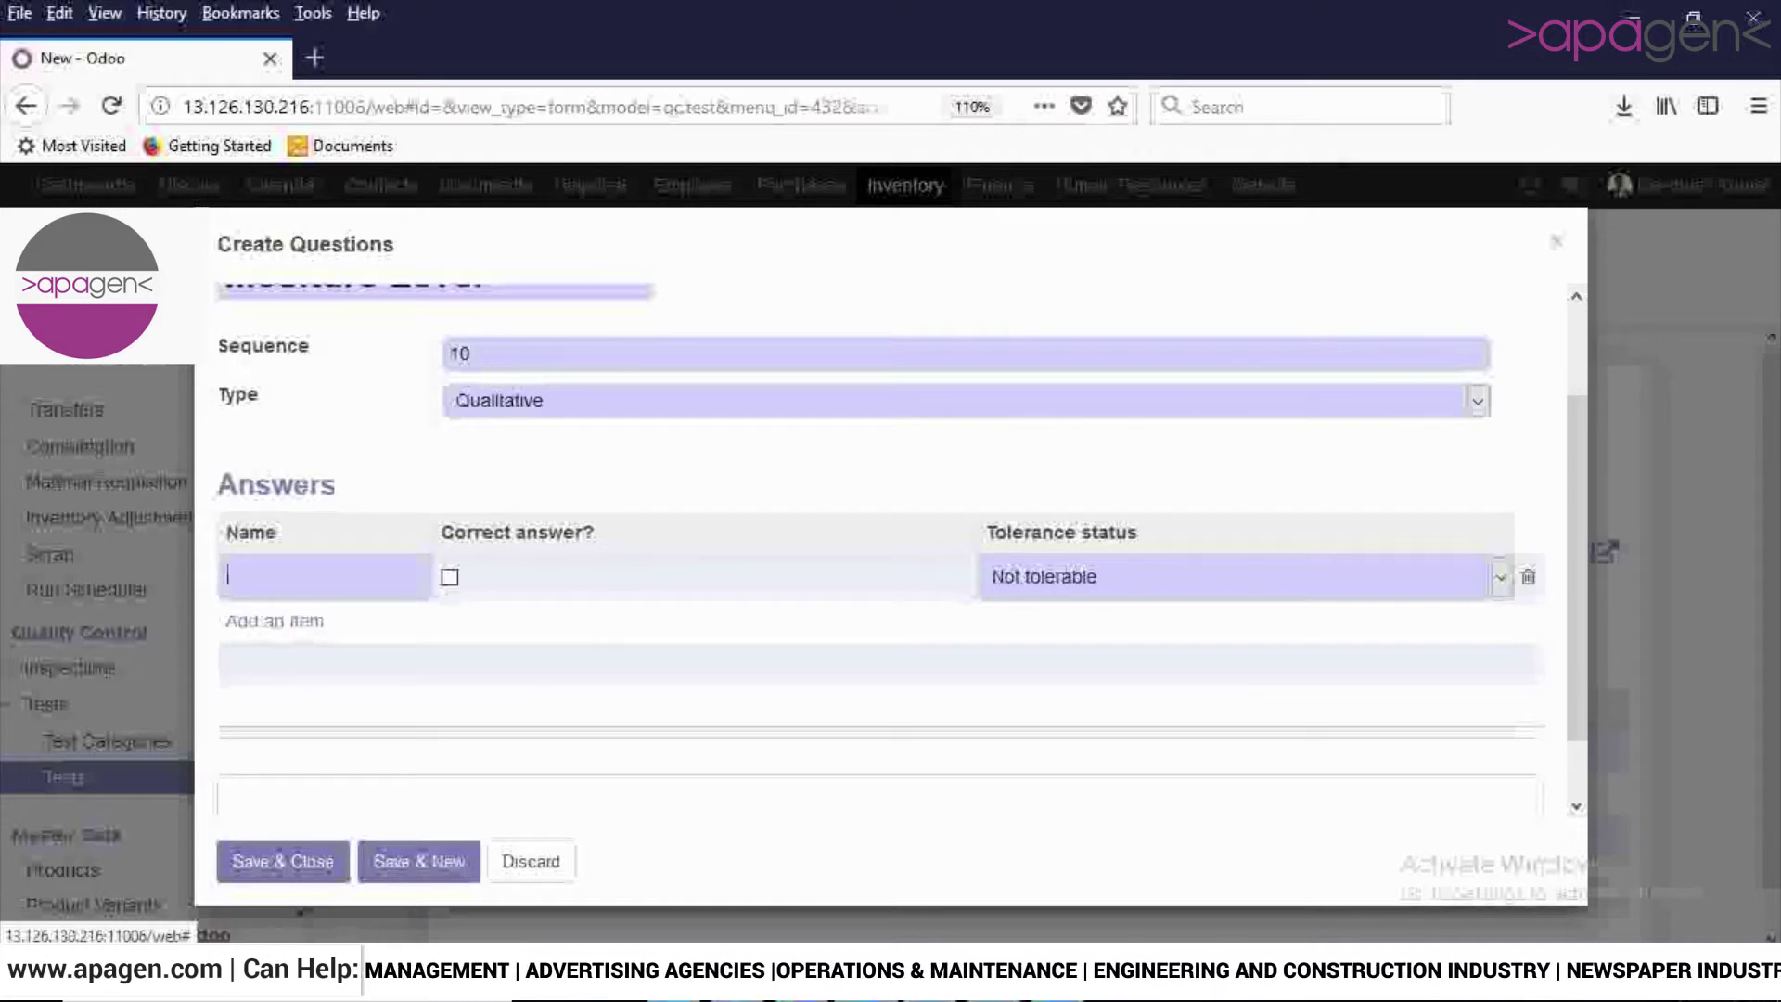
{"action": "type", "text": "Mositure"}
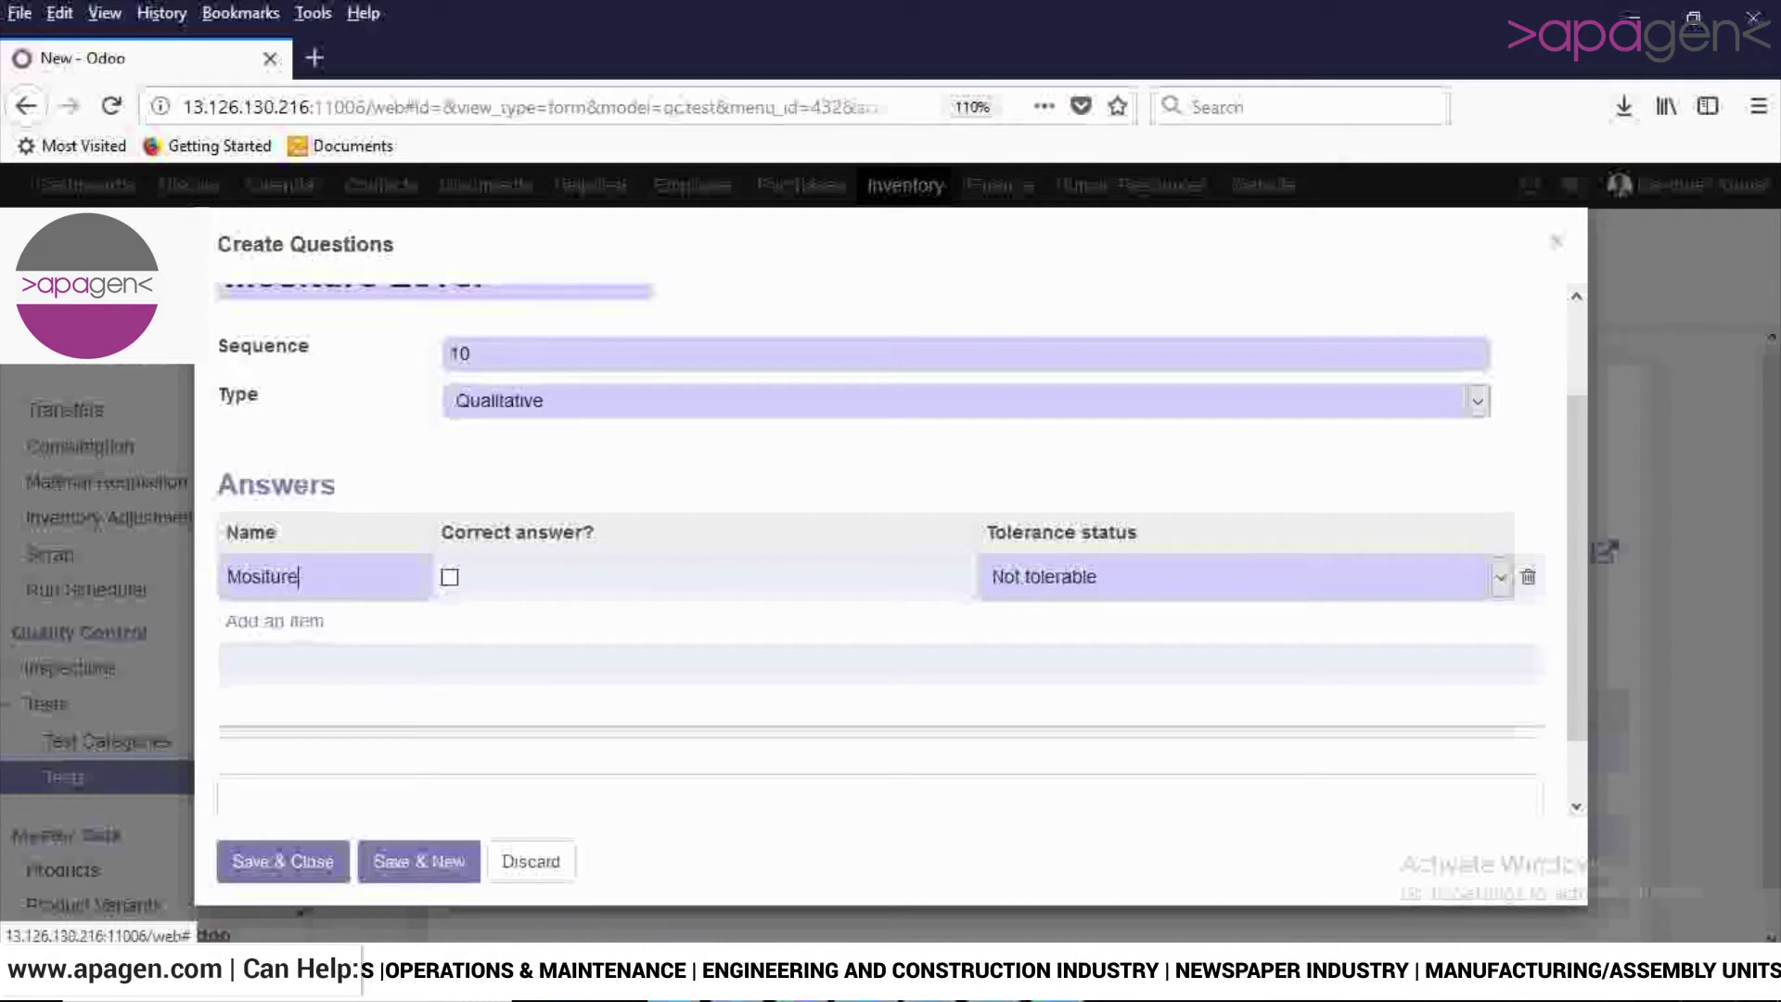
{"action": "left_click", "coordinate": [1499, 577]}
{"action": "left_click", "coordinate": [1500, 576]}
{"action": "left_click", "coordinate": [1499, 577]}
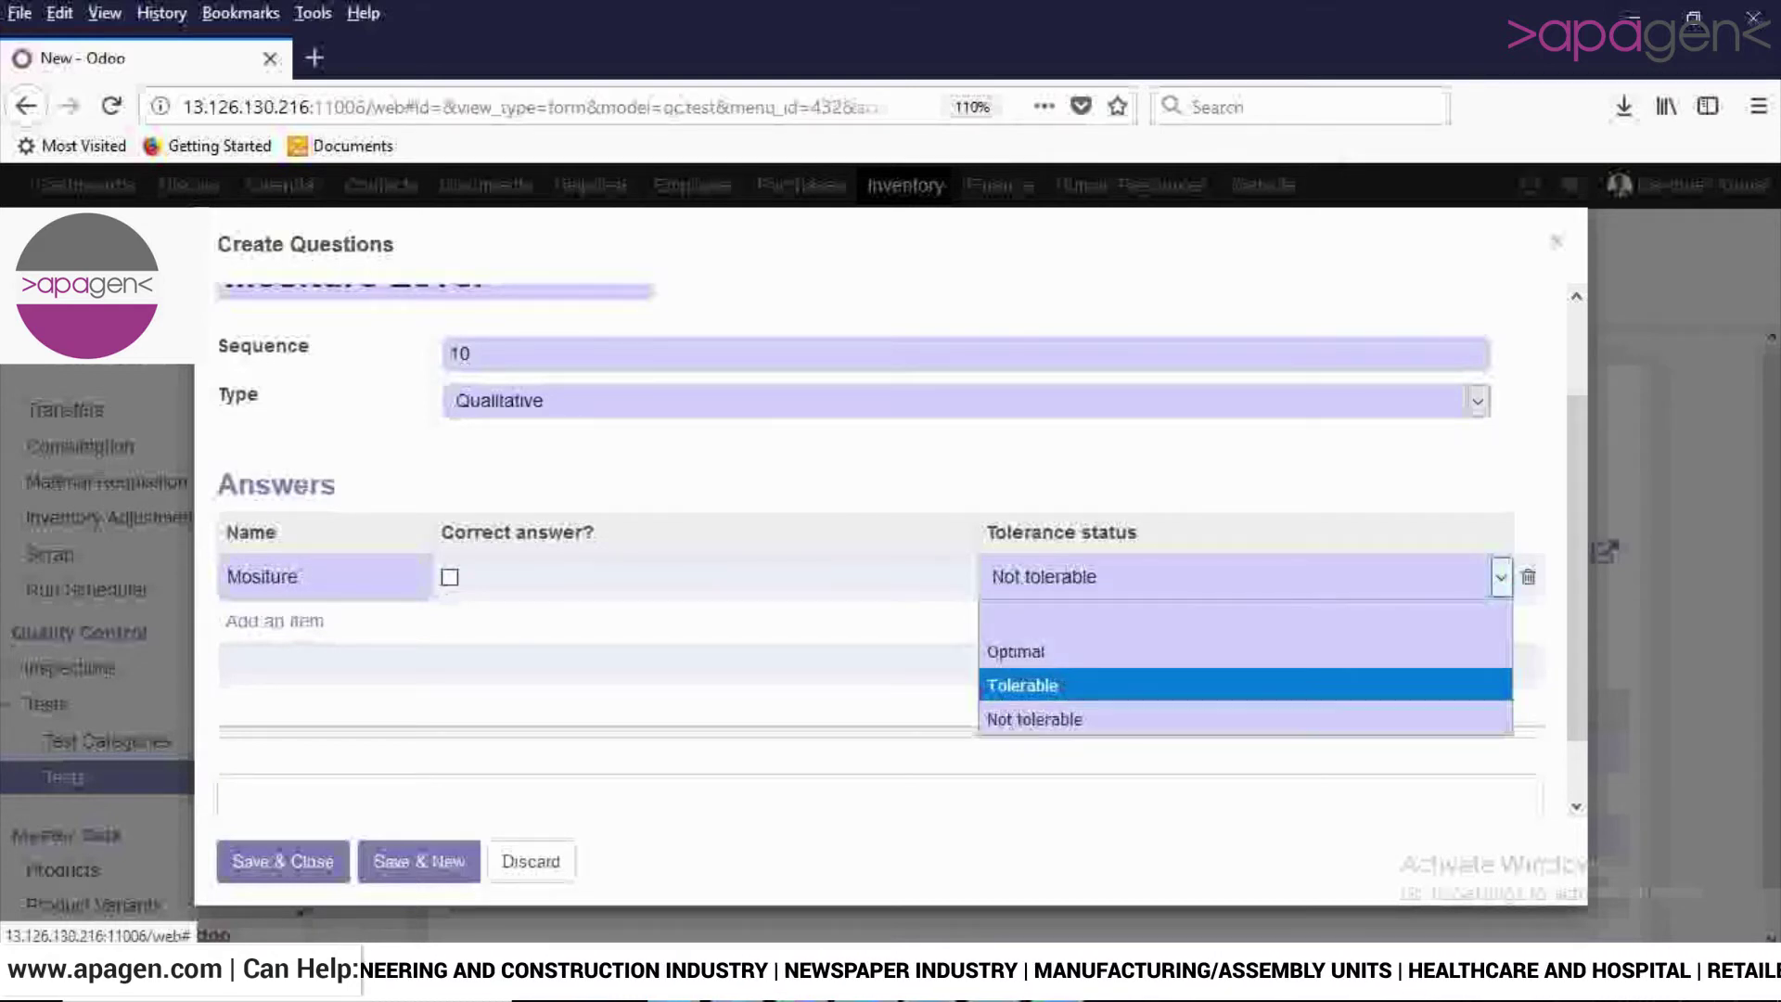
{"action": "left_click", "coordinate": [1113, 719]}
{"action": "key", "text": "Up"}
{"action": "left_click", "coordinate": [450, 577]}
{"action": "left_click", "coordinate": [1499, 577]}
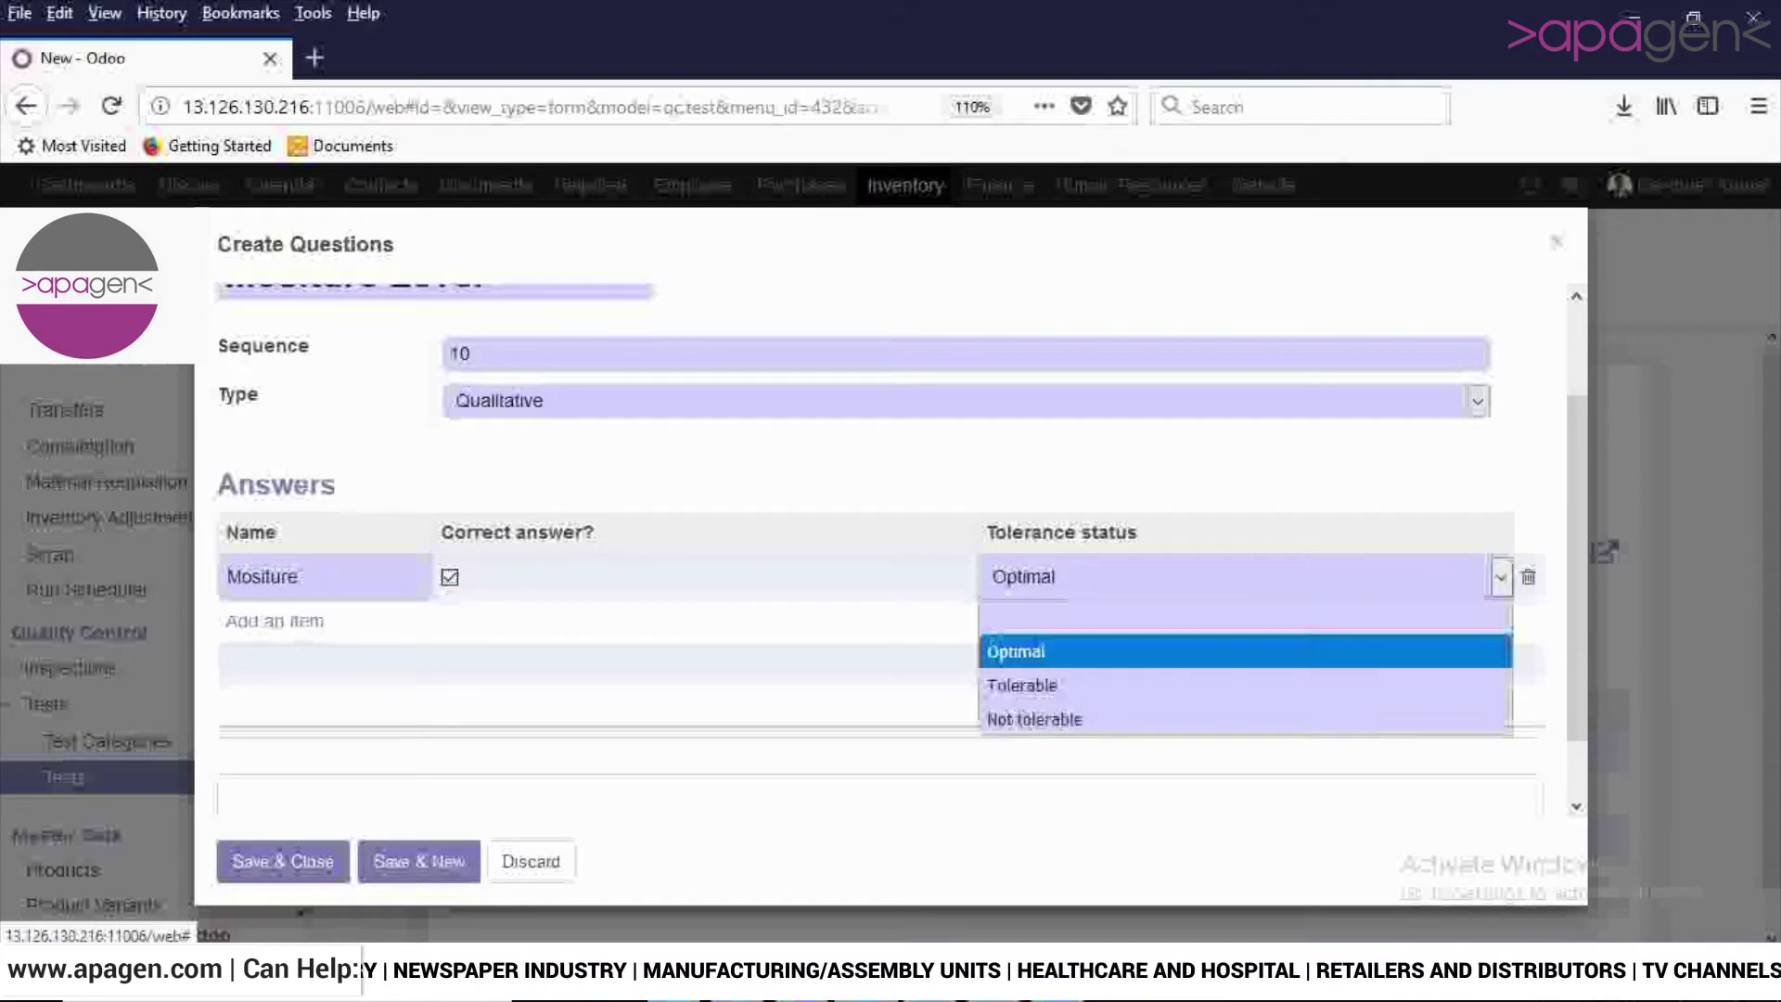
{"action": "key", "text": "Return"}
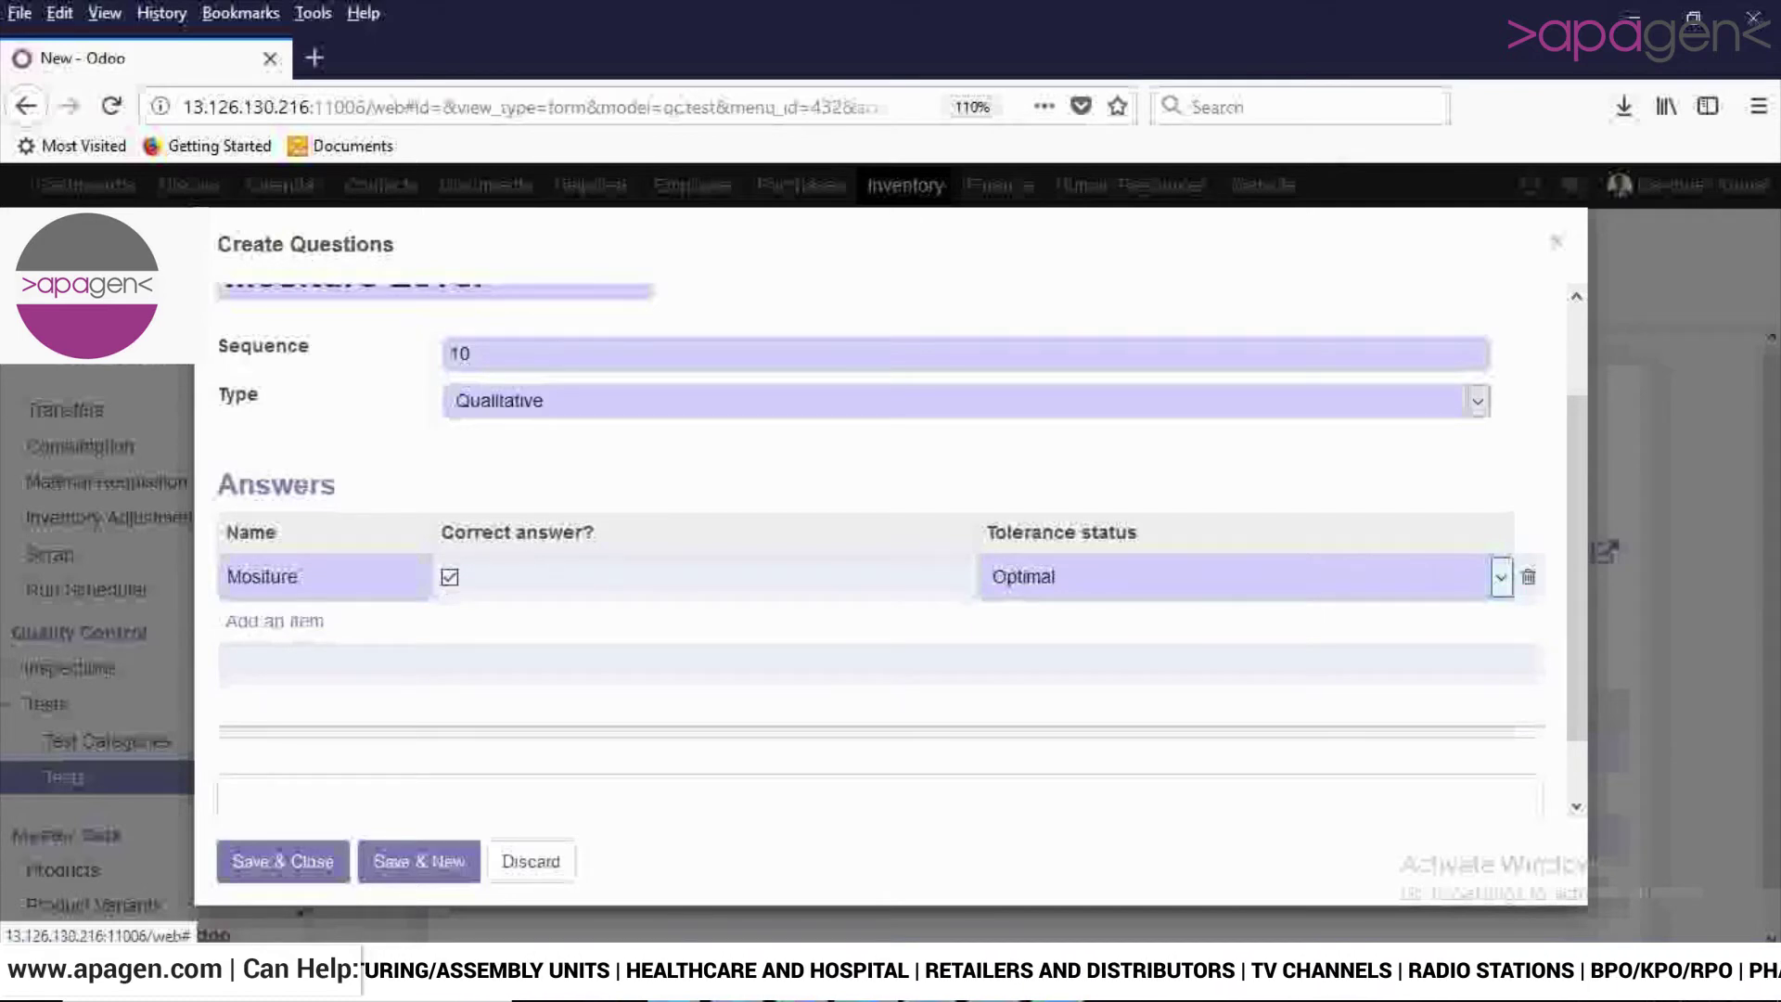
{"action": "scroll", "coordinate": [891, 556], "scroll_direction": "up", "scroll_amount": 2}
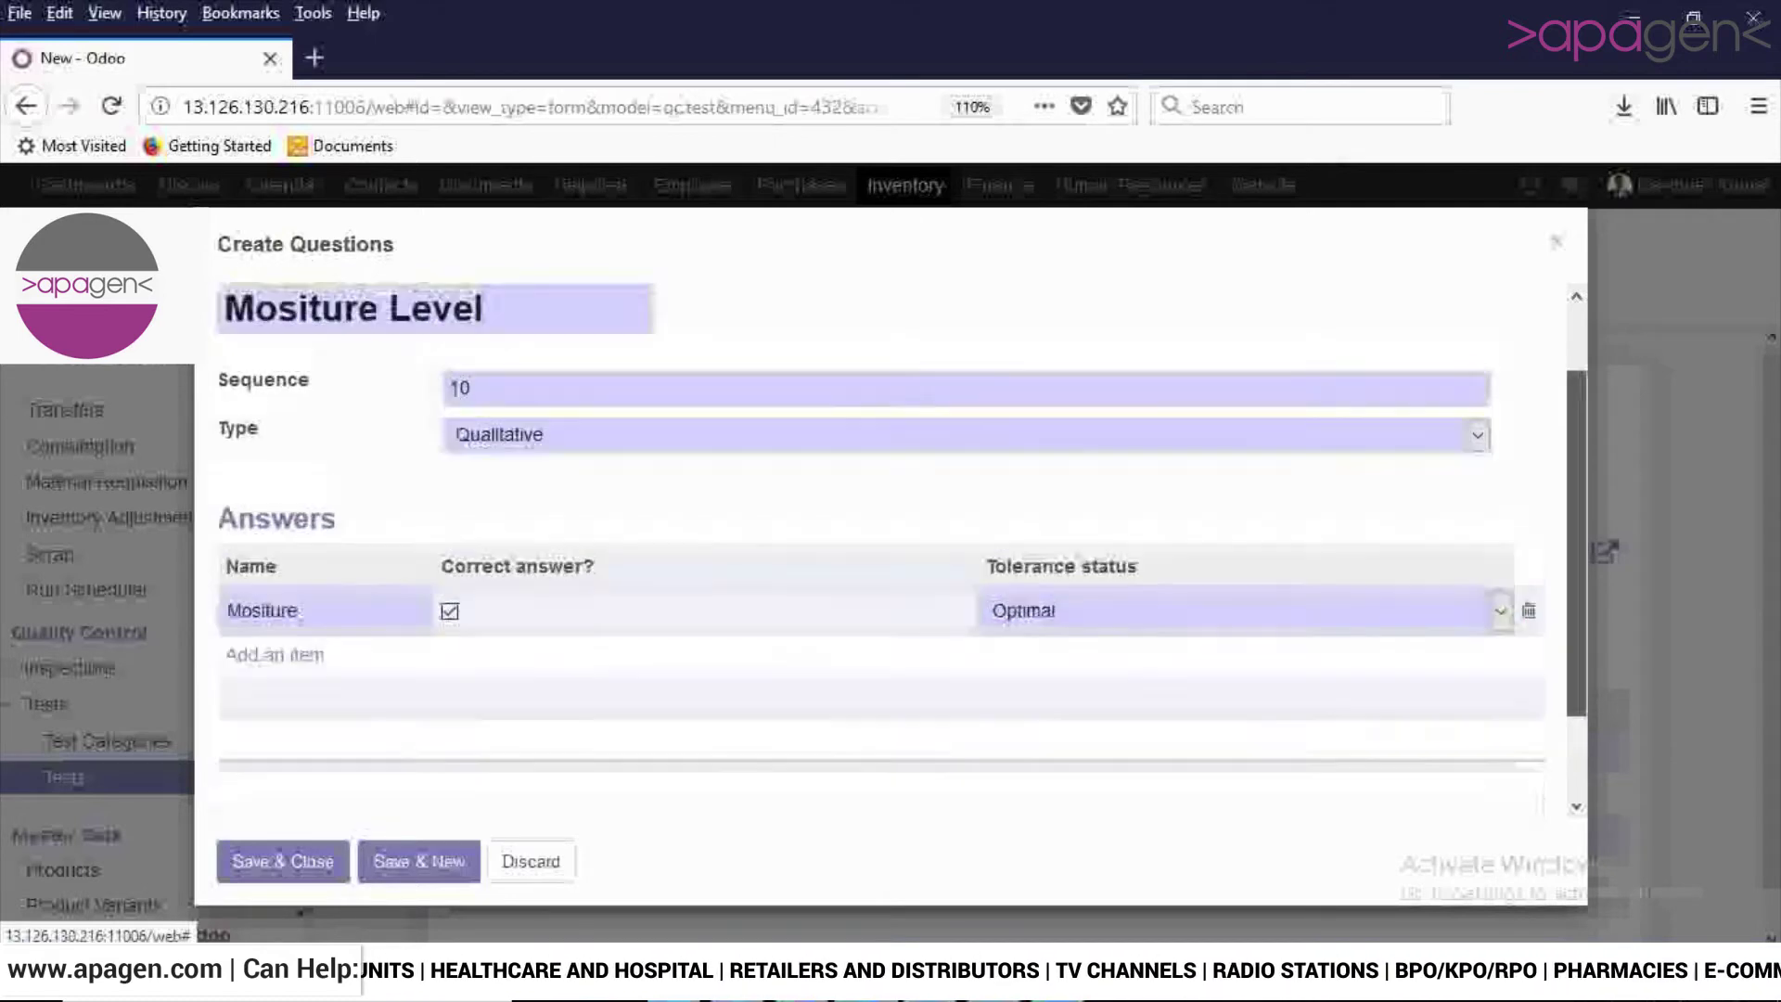
{"action": "scroll", "coordinate": [891, 556], "scroll_direction": "up", "scroll_amount": 1}
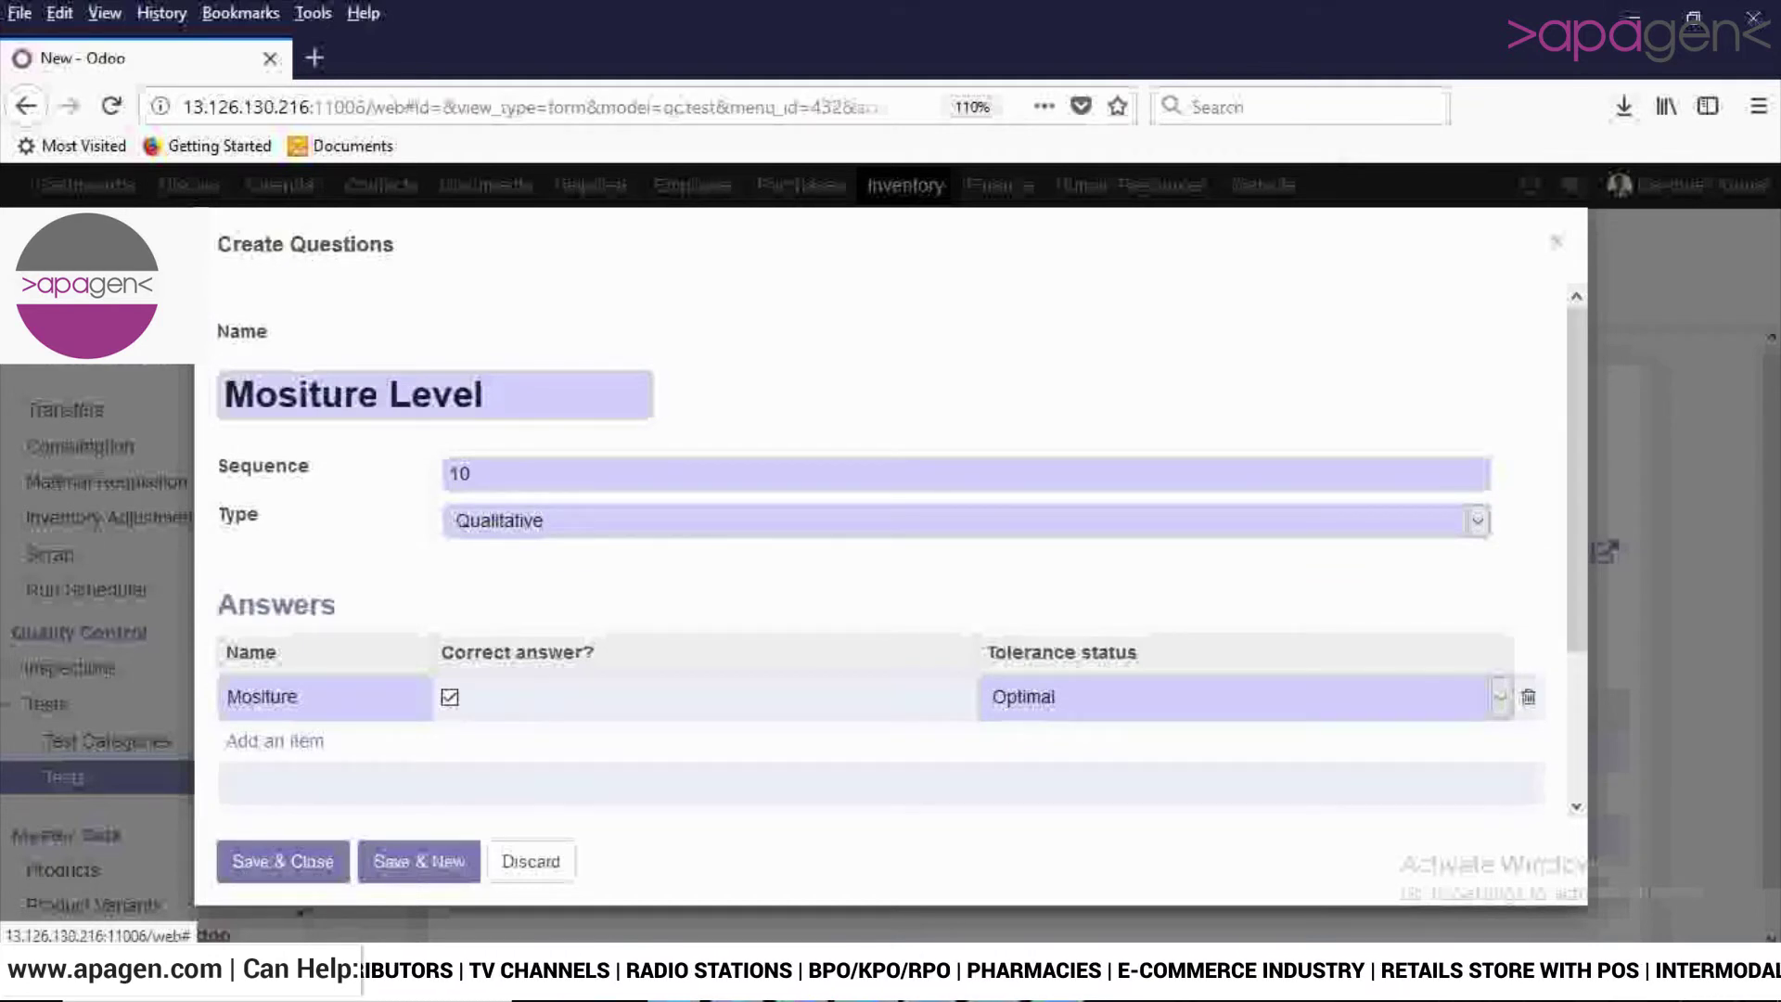
Make the question Quantitative with range 10 to 20 Cubic Meter.
{"action": "key", "text": "alt+Down"}
{"action": "key", "text": "Down"}
{"action": "key", "text": "Return"}
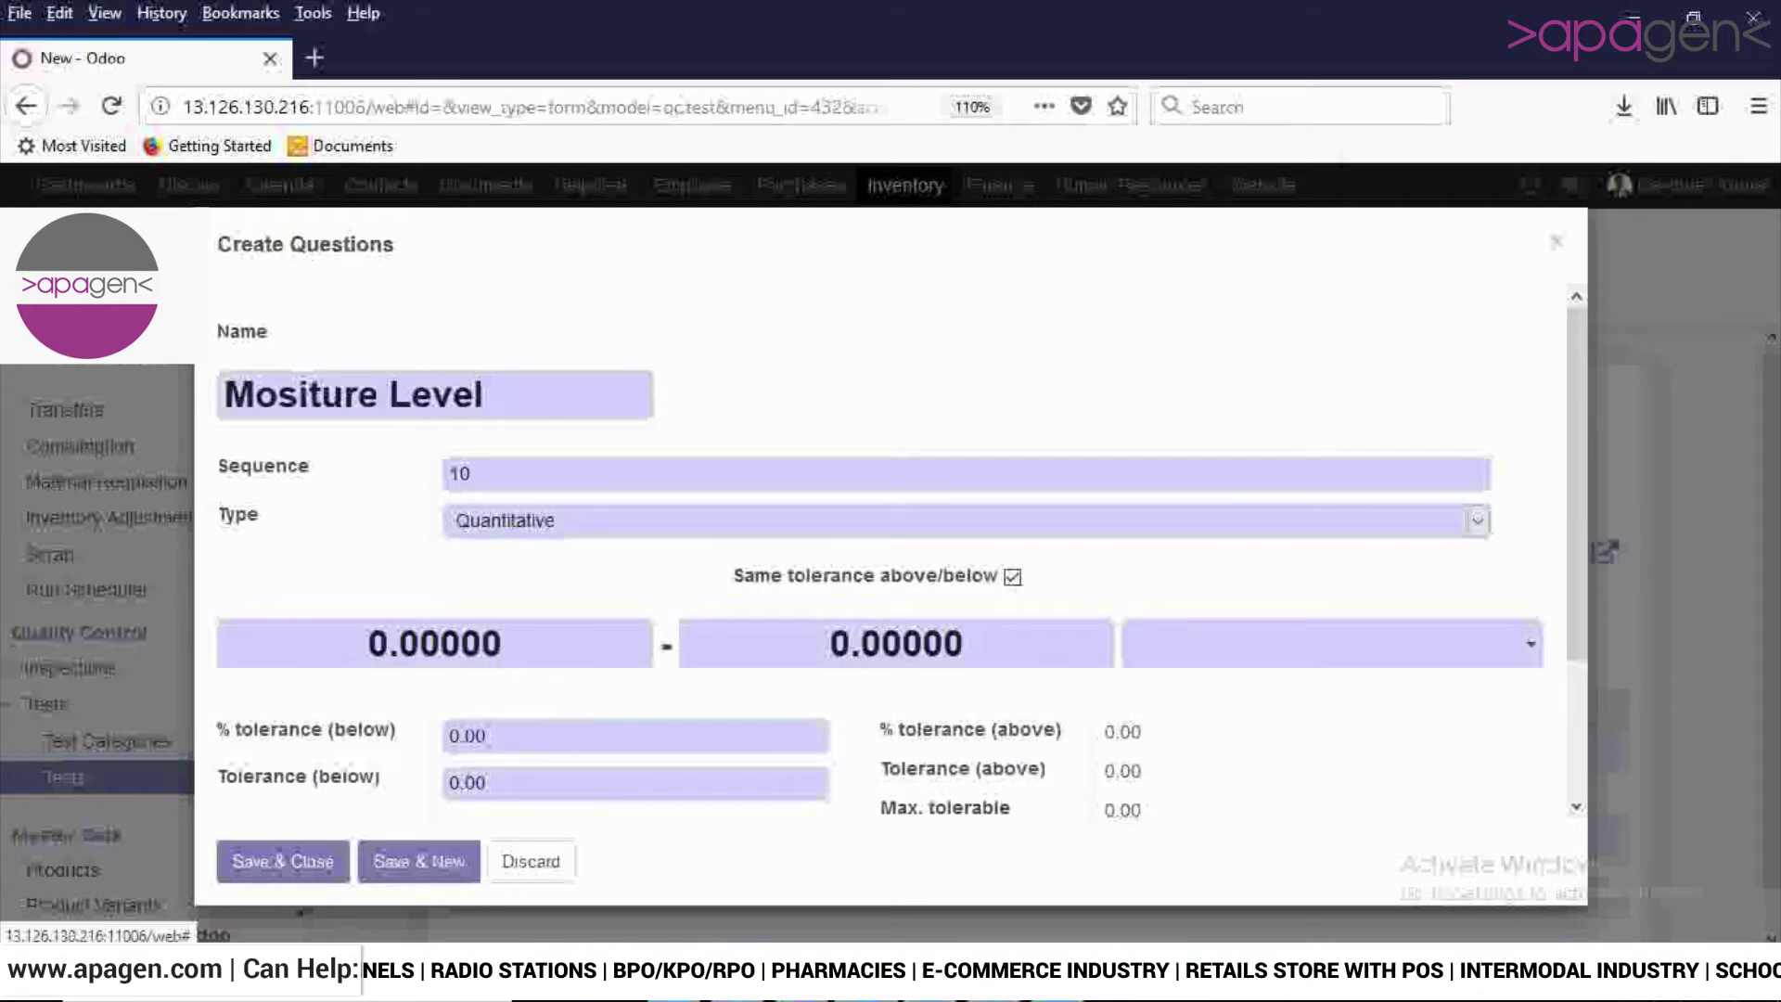
{"action": "scroll", "coordinate": [901, 516], "scroll_direction": "down", "scroll_amount": 2}
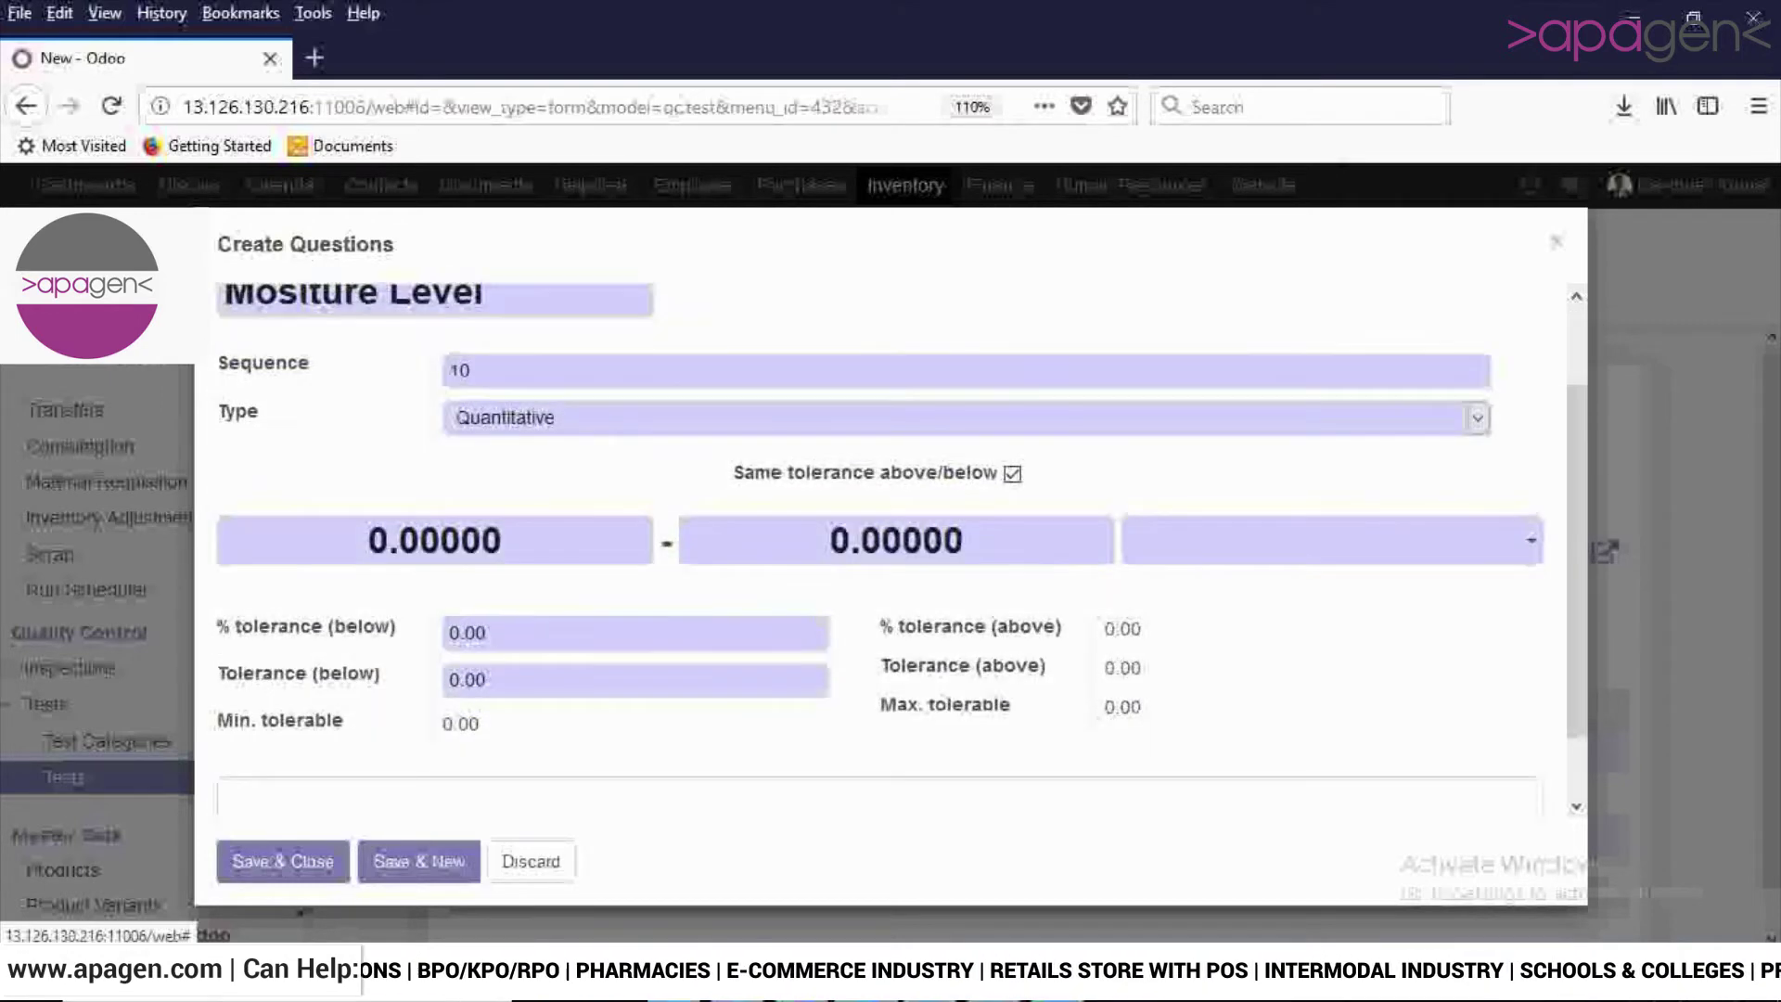
{"action": "left_click_drag", "start_coordinate": [371, 539], "coordinate": [501, 539]}
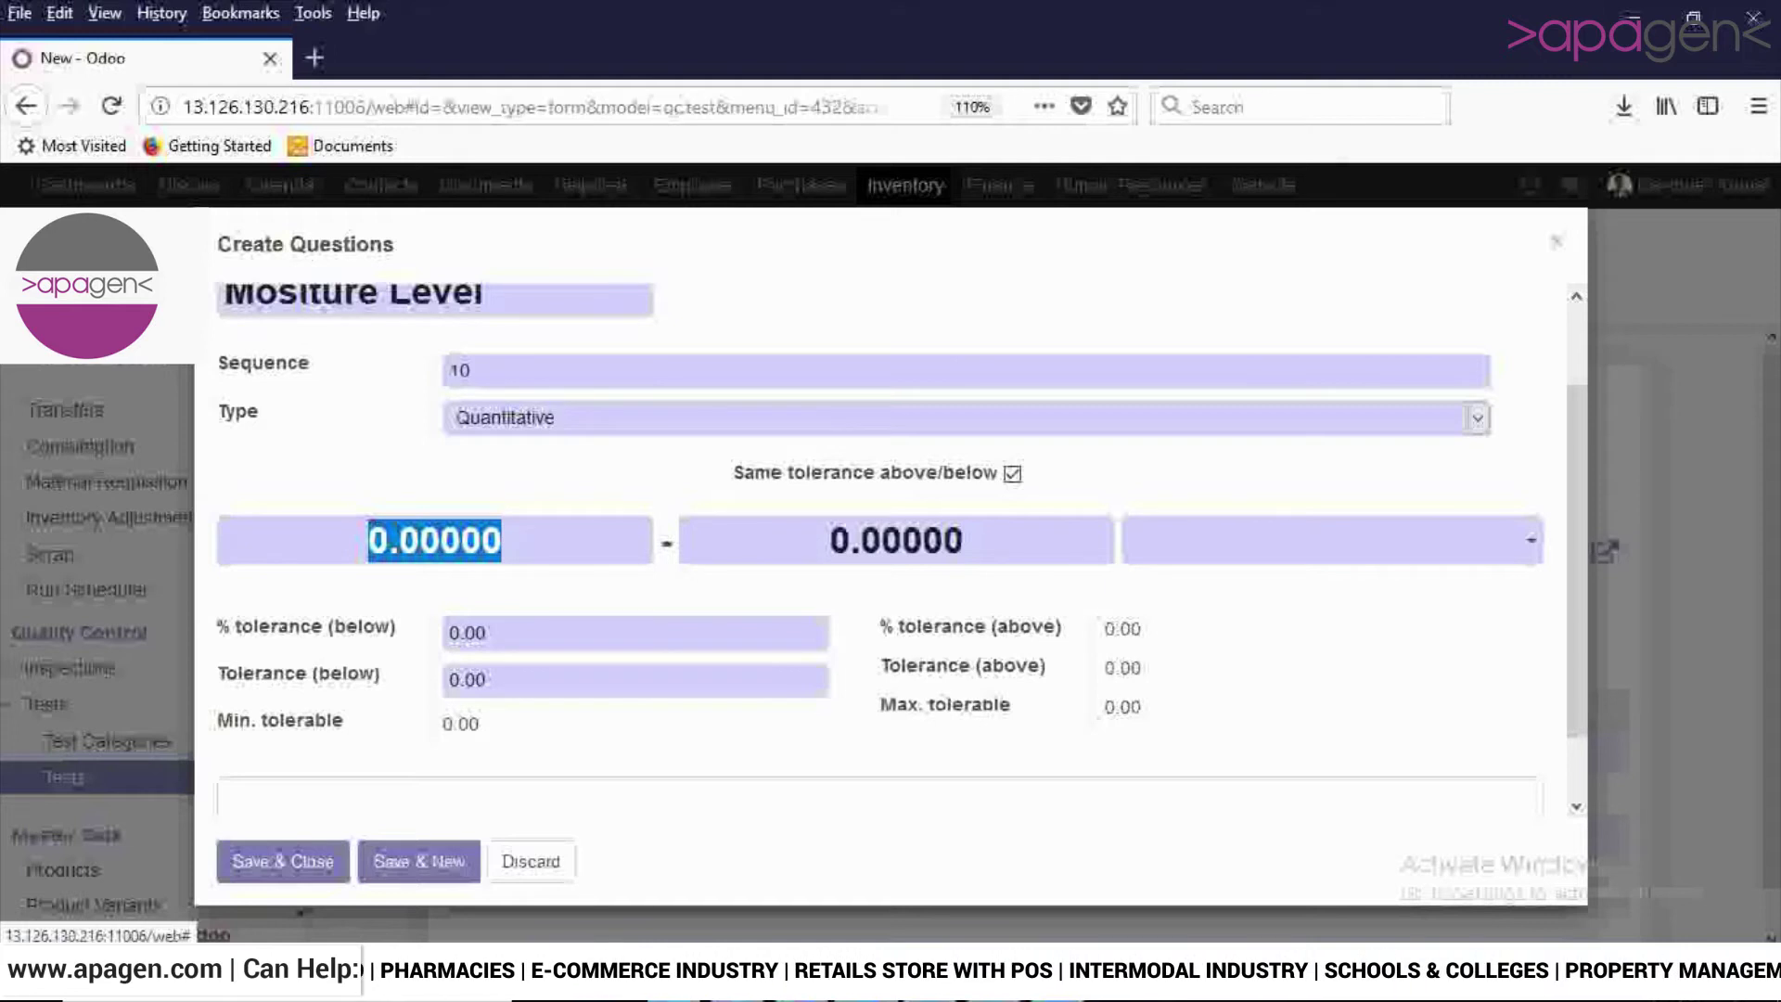
{"action": "key", "text": "BackSpace"}
{"action": "type", "text": "10"}
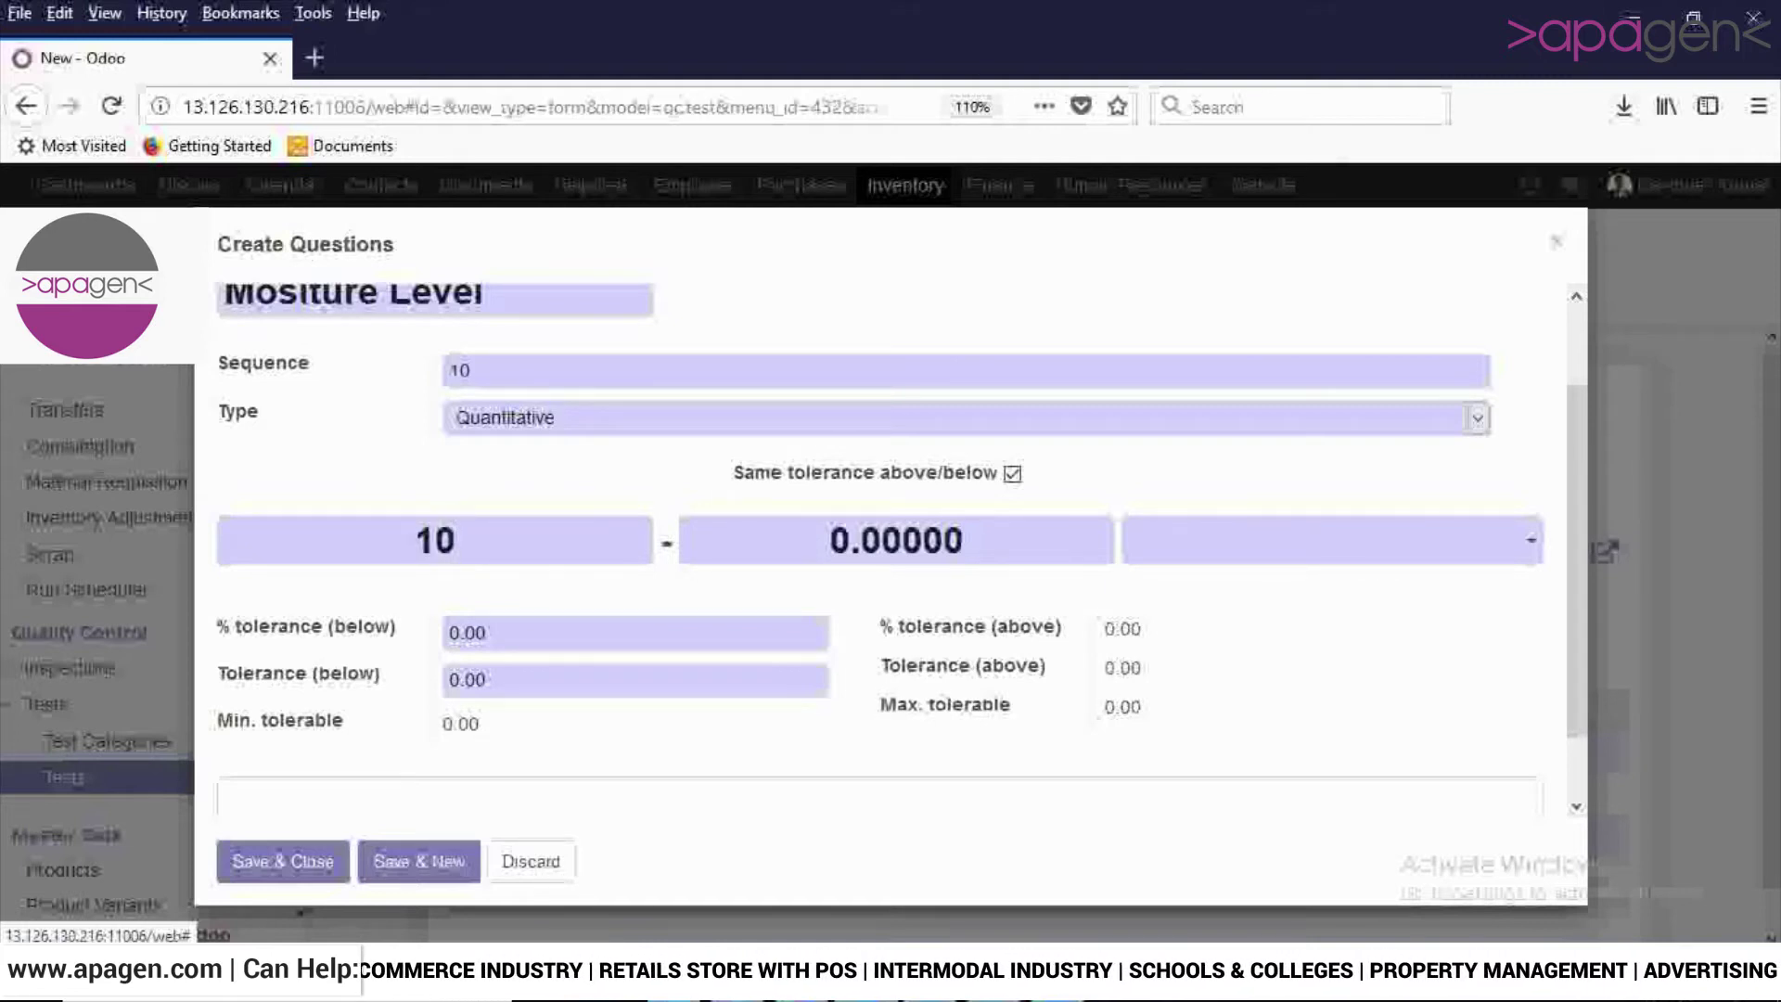
{"action": "key", "text": "Tab"}
{"action": "type", "text": "20"}
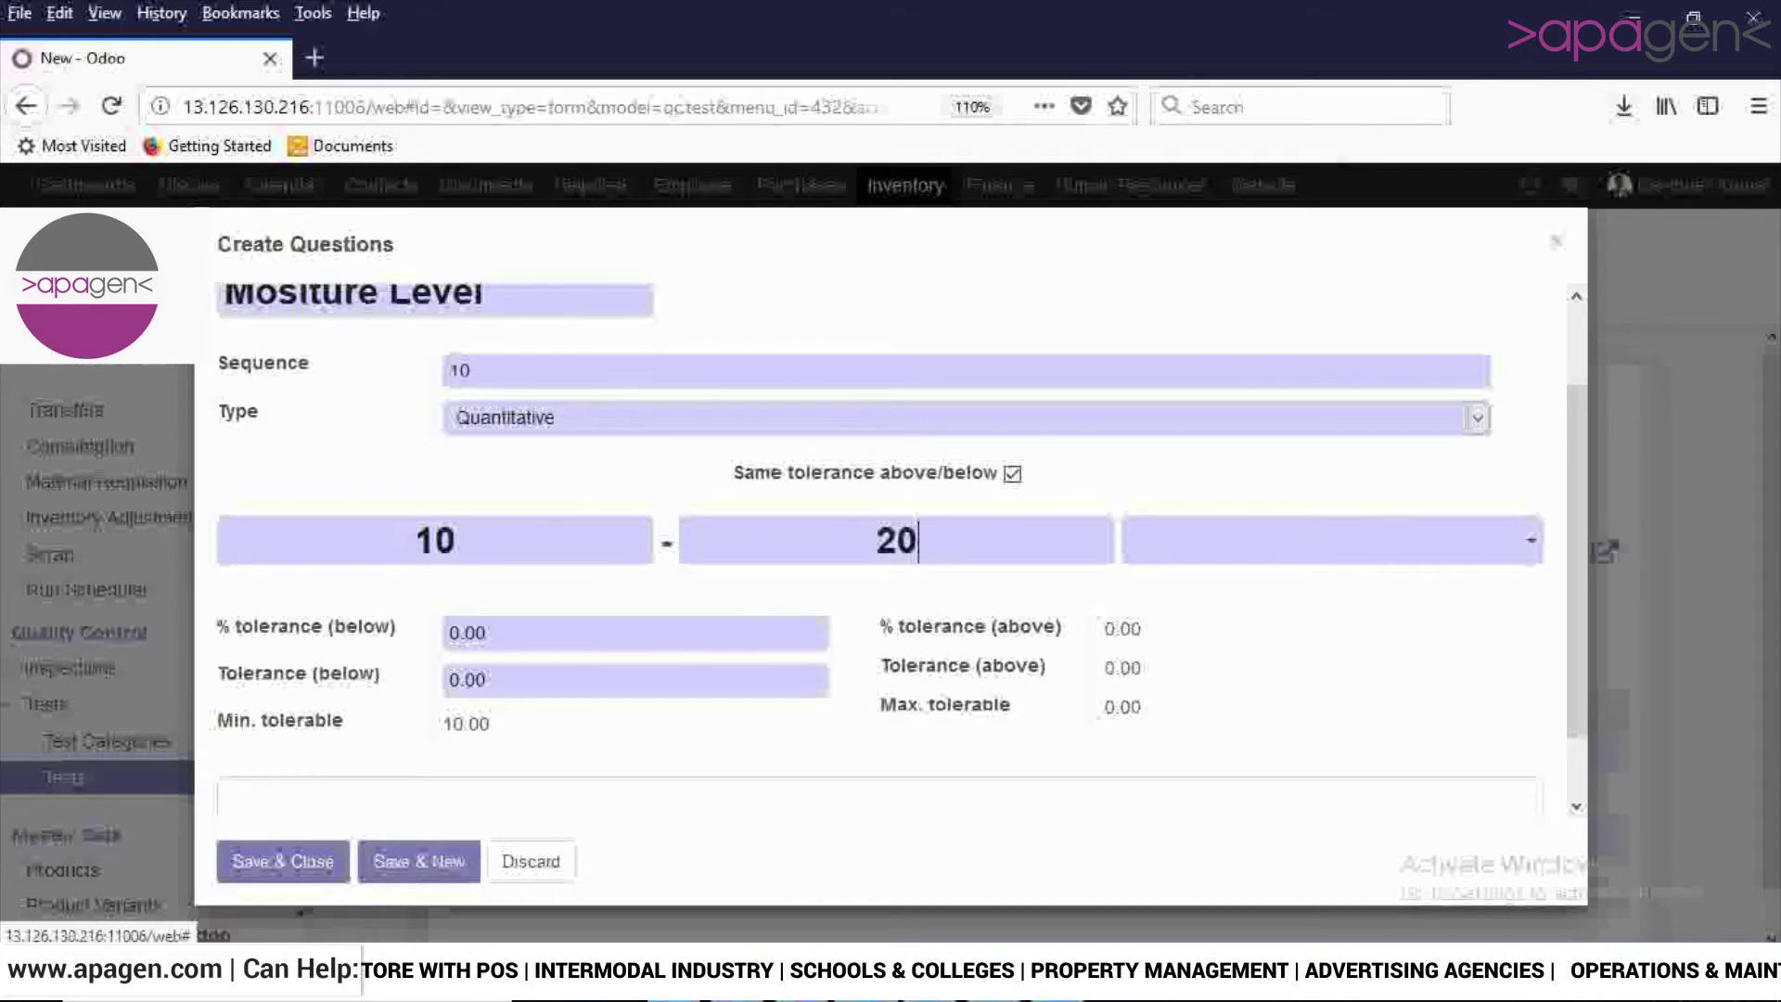
{"action": "key", "text": "Tab"}
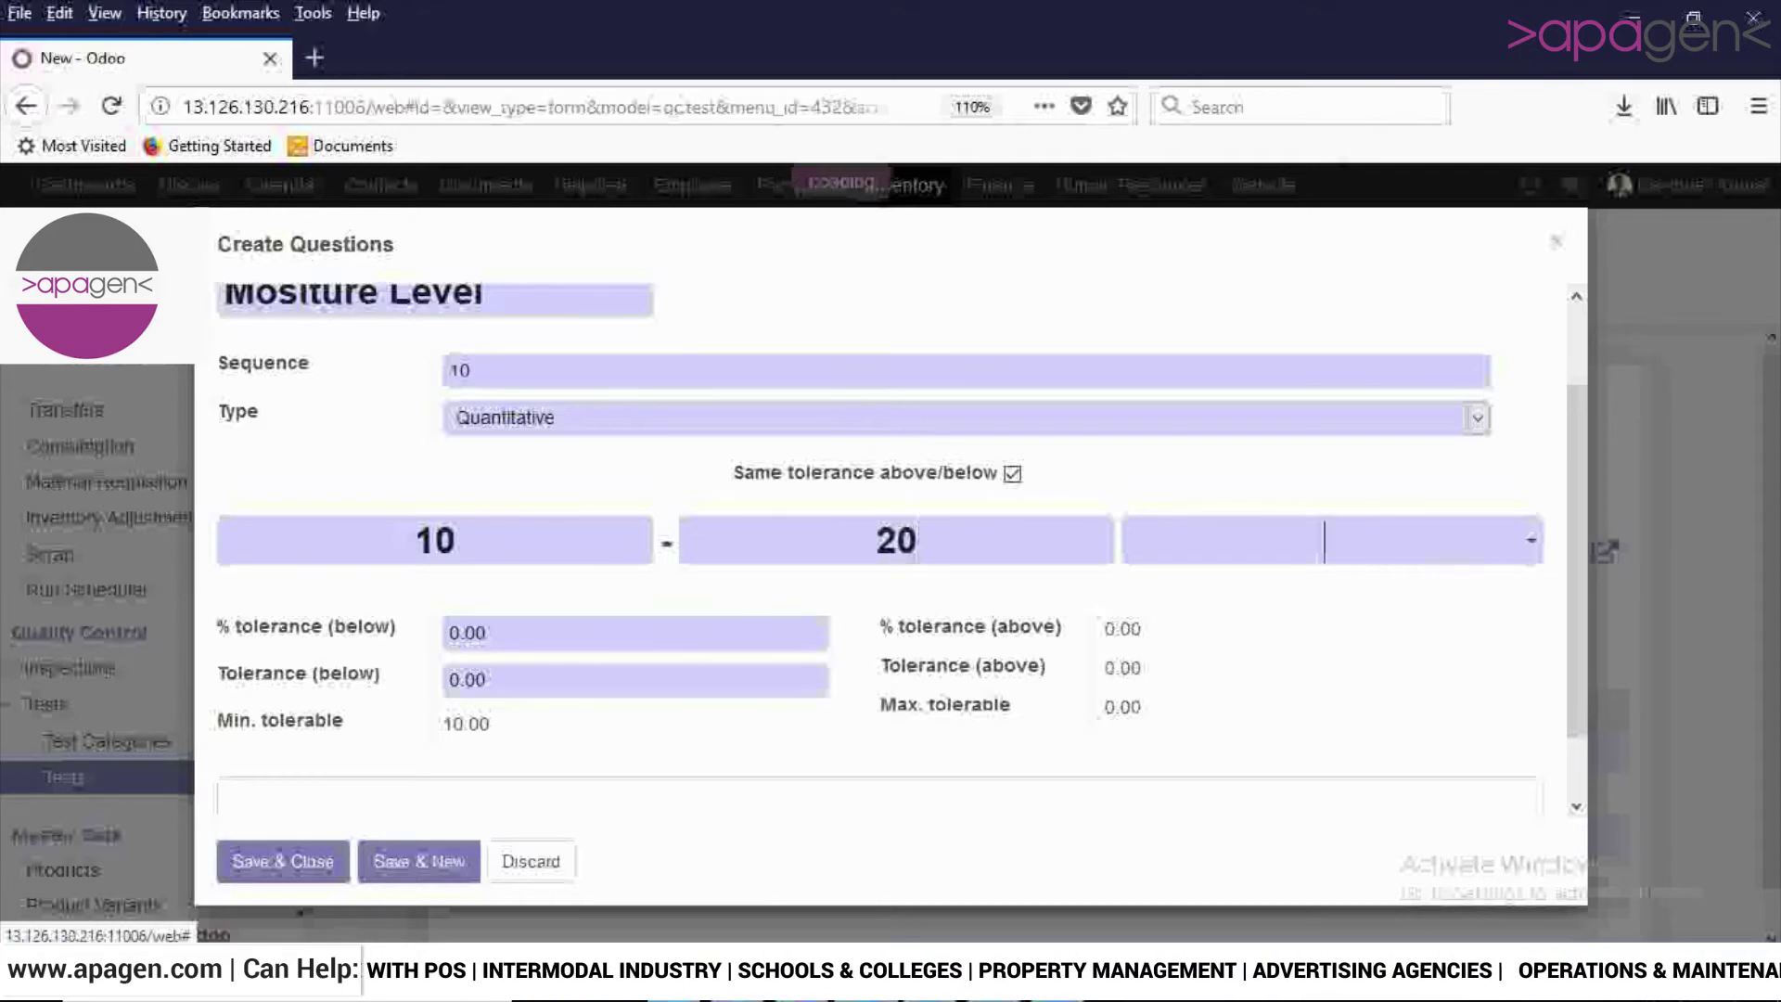
{"action": "key", "text": "Down"}
{"action": "key", "text": "Down"}
{"action": "key", "text": "Down"}
{"action": "key", "text": "Down"}
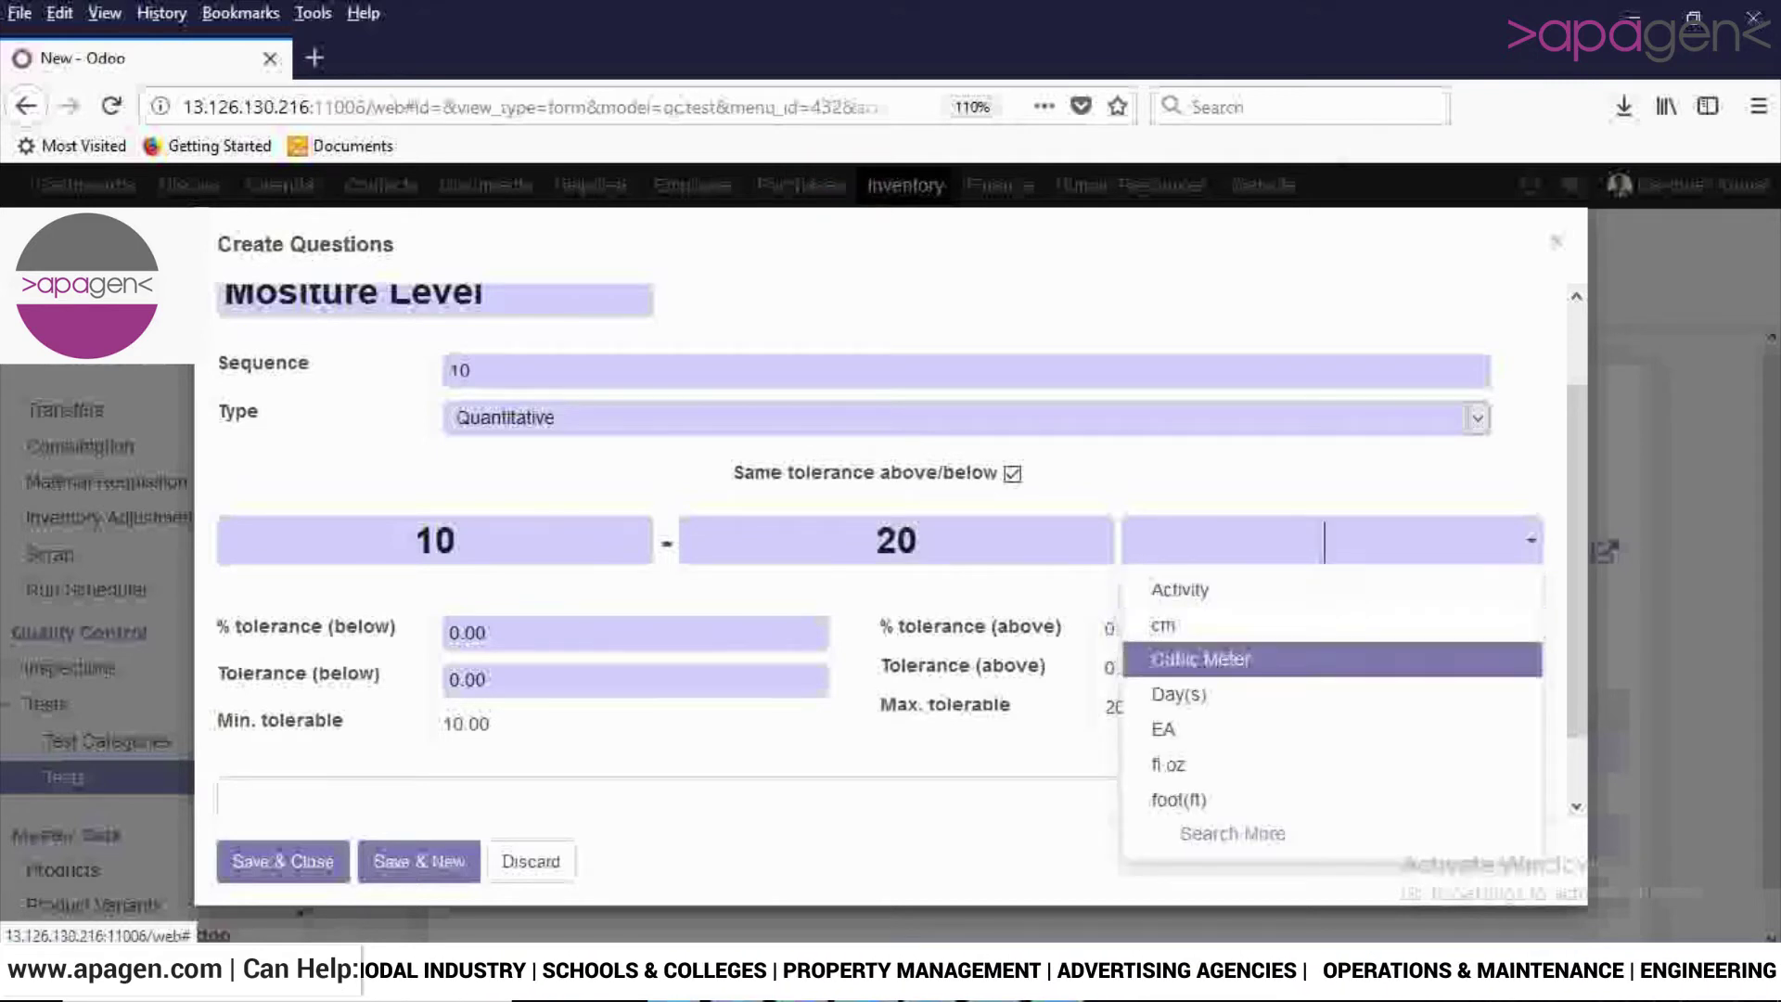
{"action": "key", "text": "Up"}
{"action": "key", "text": "Up"}
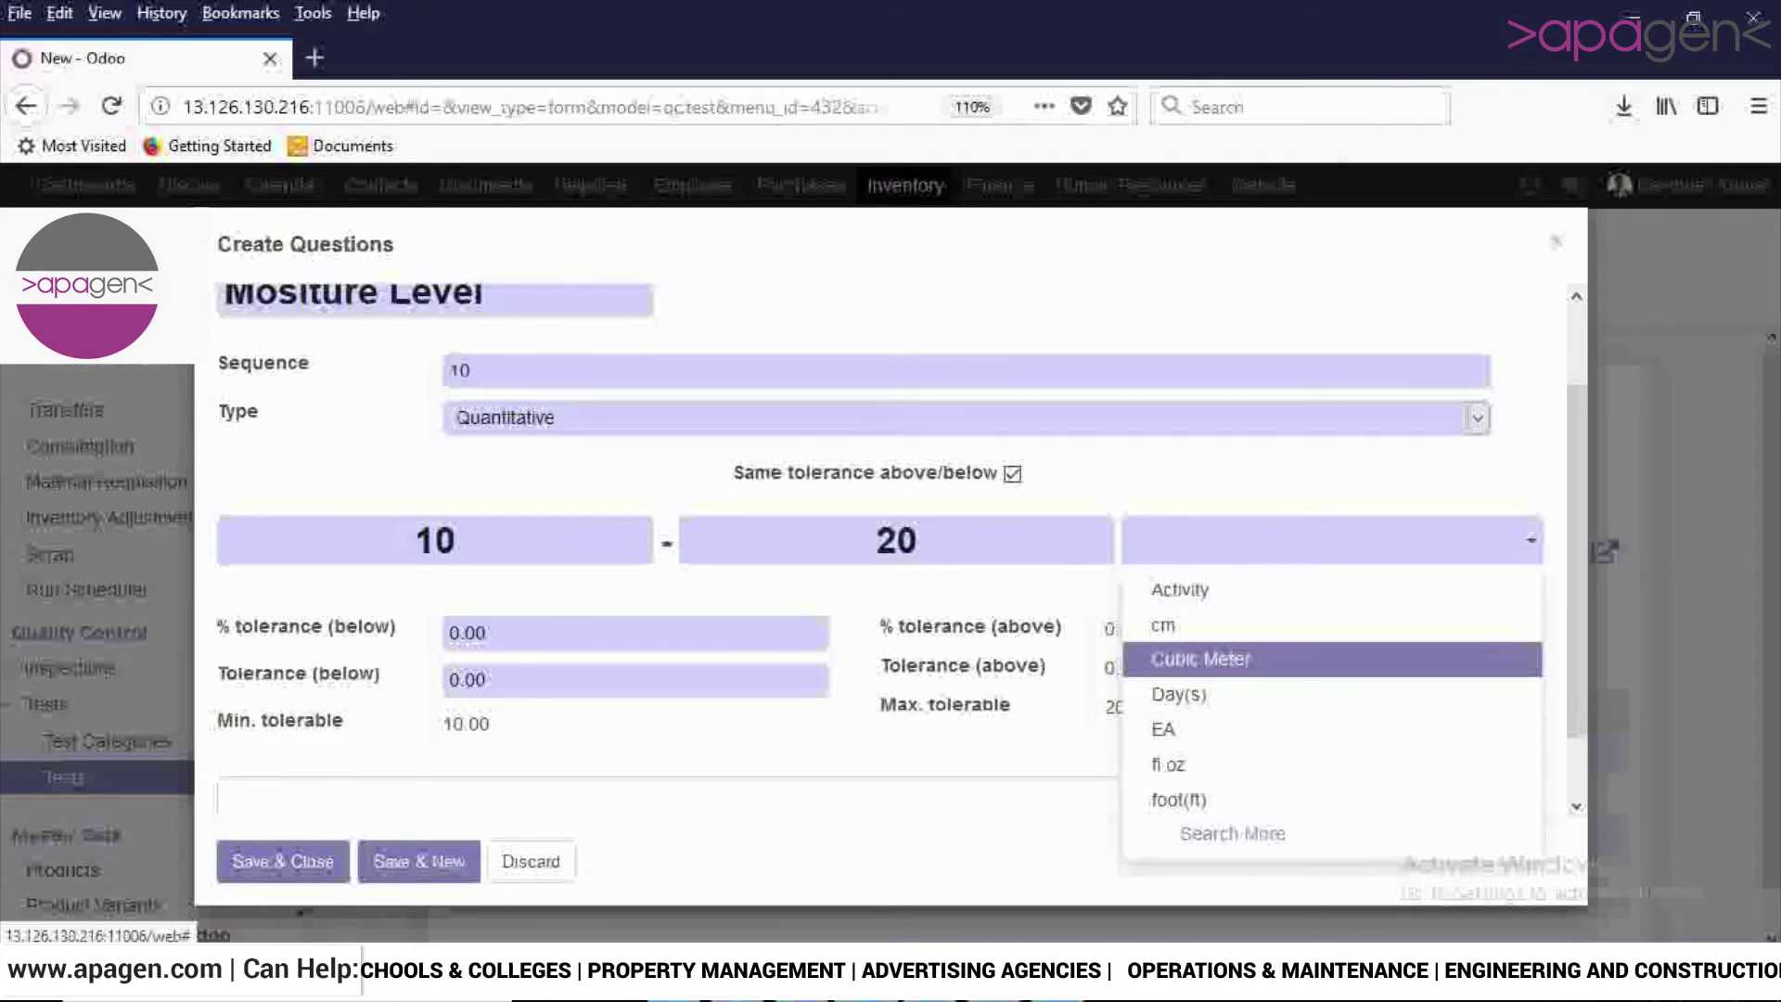
{"action": "key", "text": "Return"}
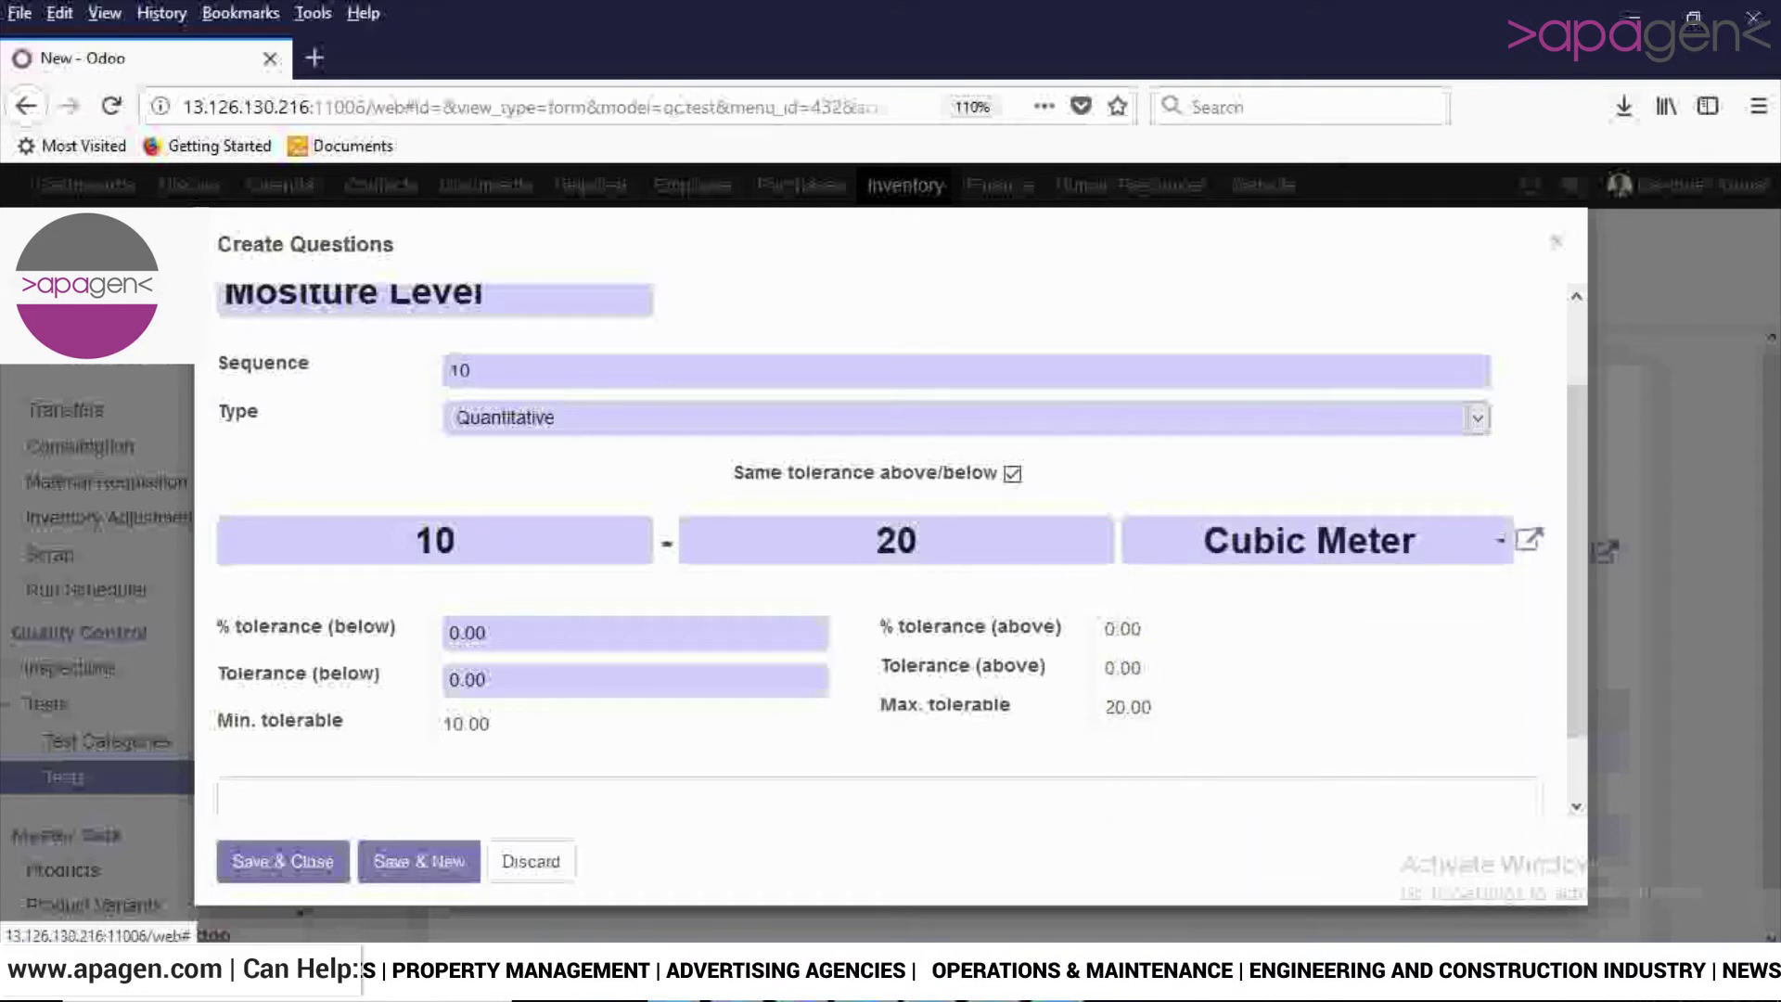
Set % tolerance (below) and Tolerance (below) to 10, then save the question and test.
{"action": "key", "text": "Tab"}
{"action": "key", "text": "BackSpace"}
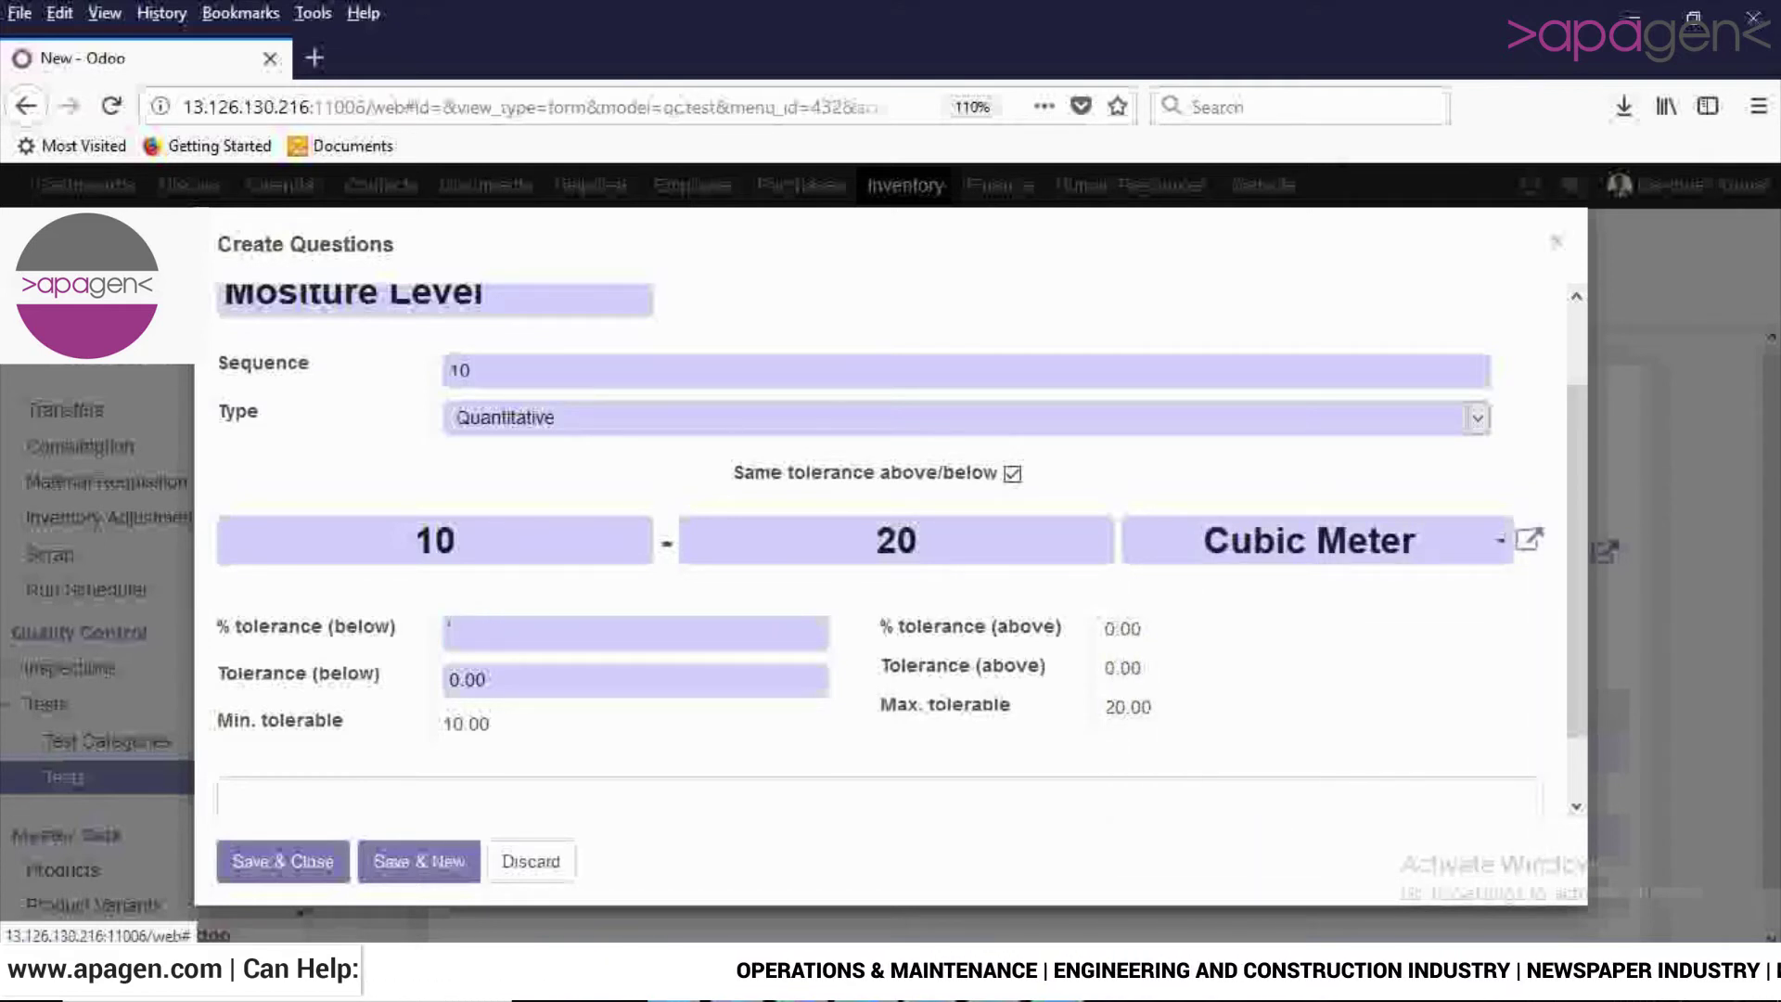
{"action": "type", "text": "20"}
{"action": "key", "text": "BackSpace"}
{"action": "key", "text": "BackSpace"}
{"action": "type", "text": "10"}
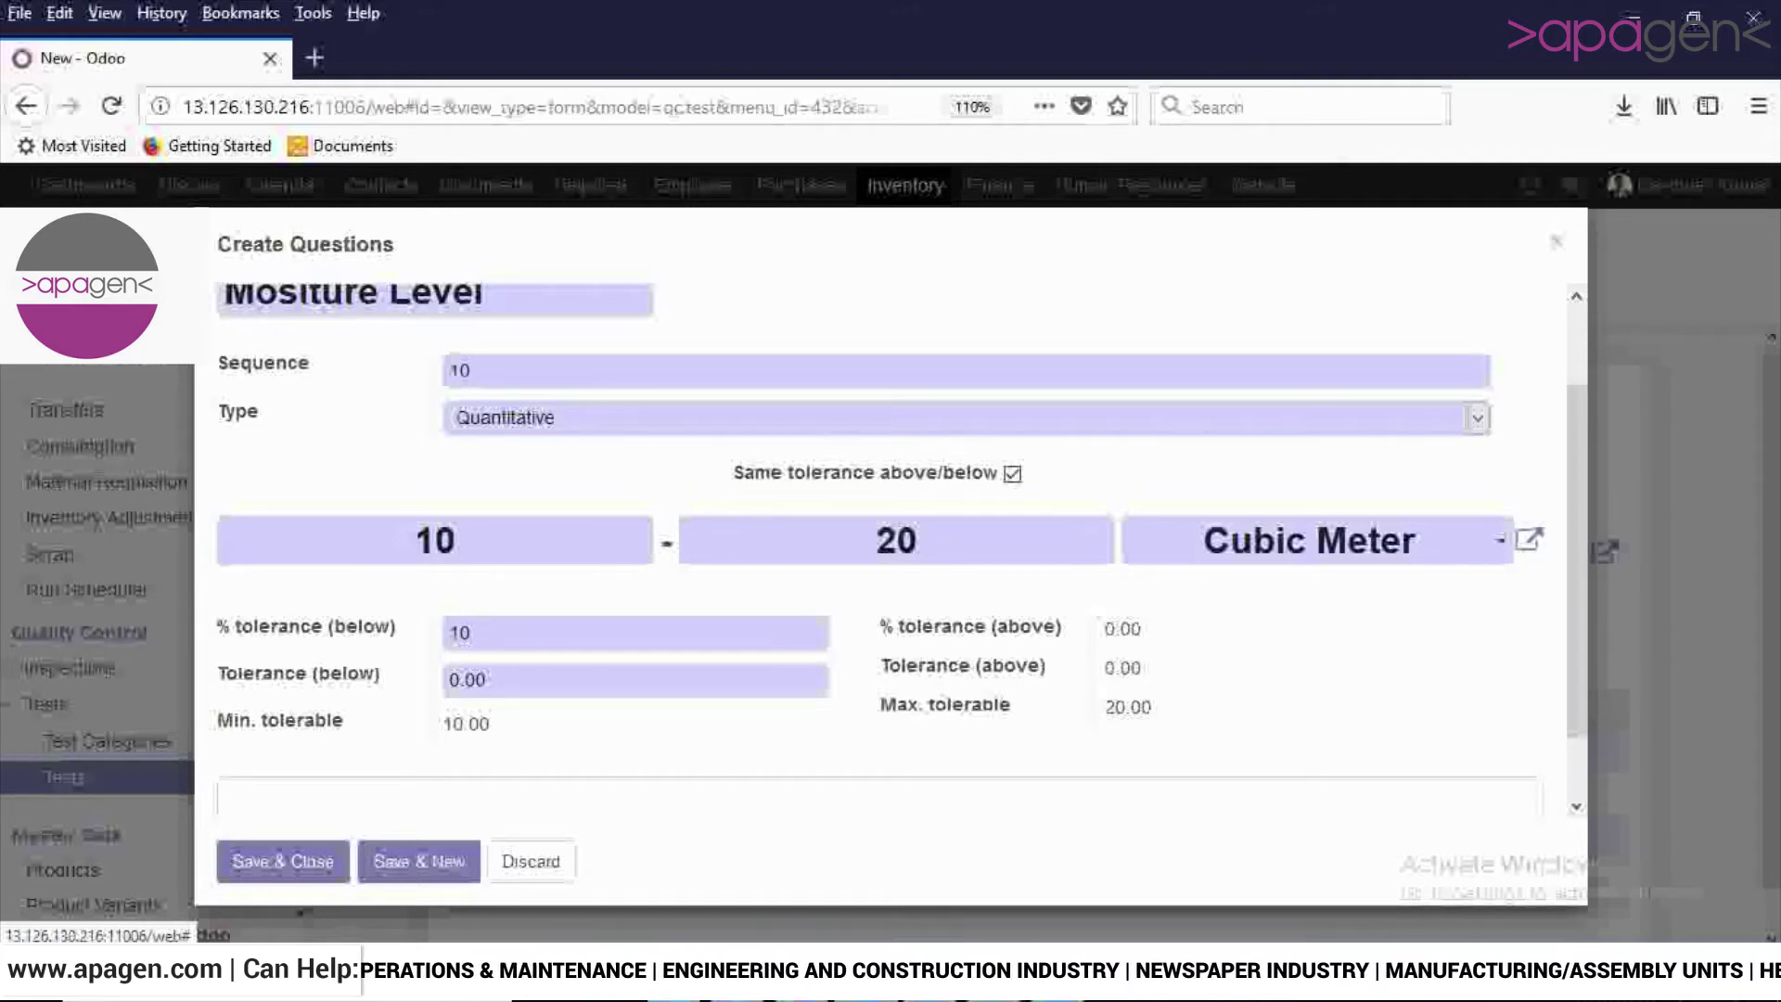
{"action": "key", "text": "Tab"}
{"action": "key", "text": "BackSpace"}
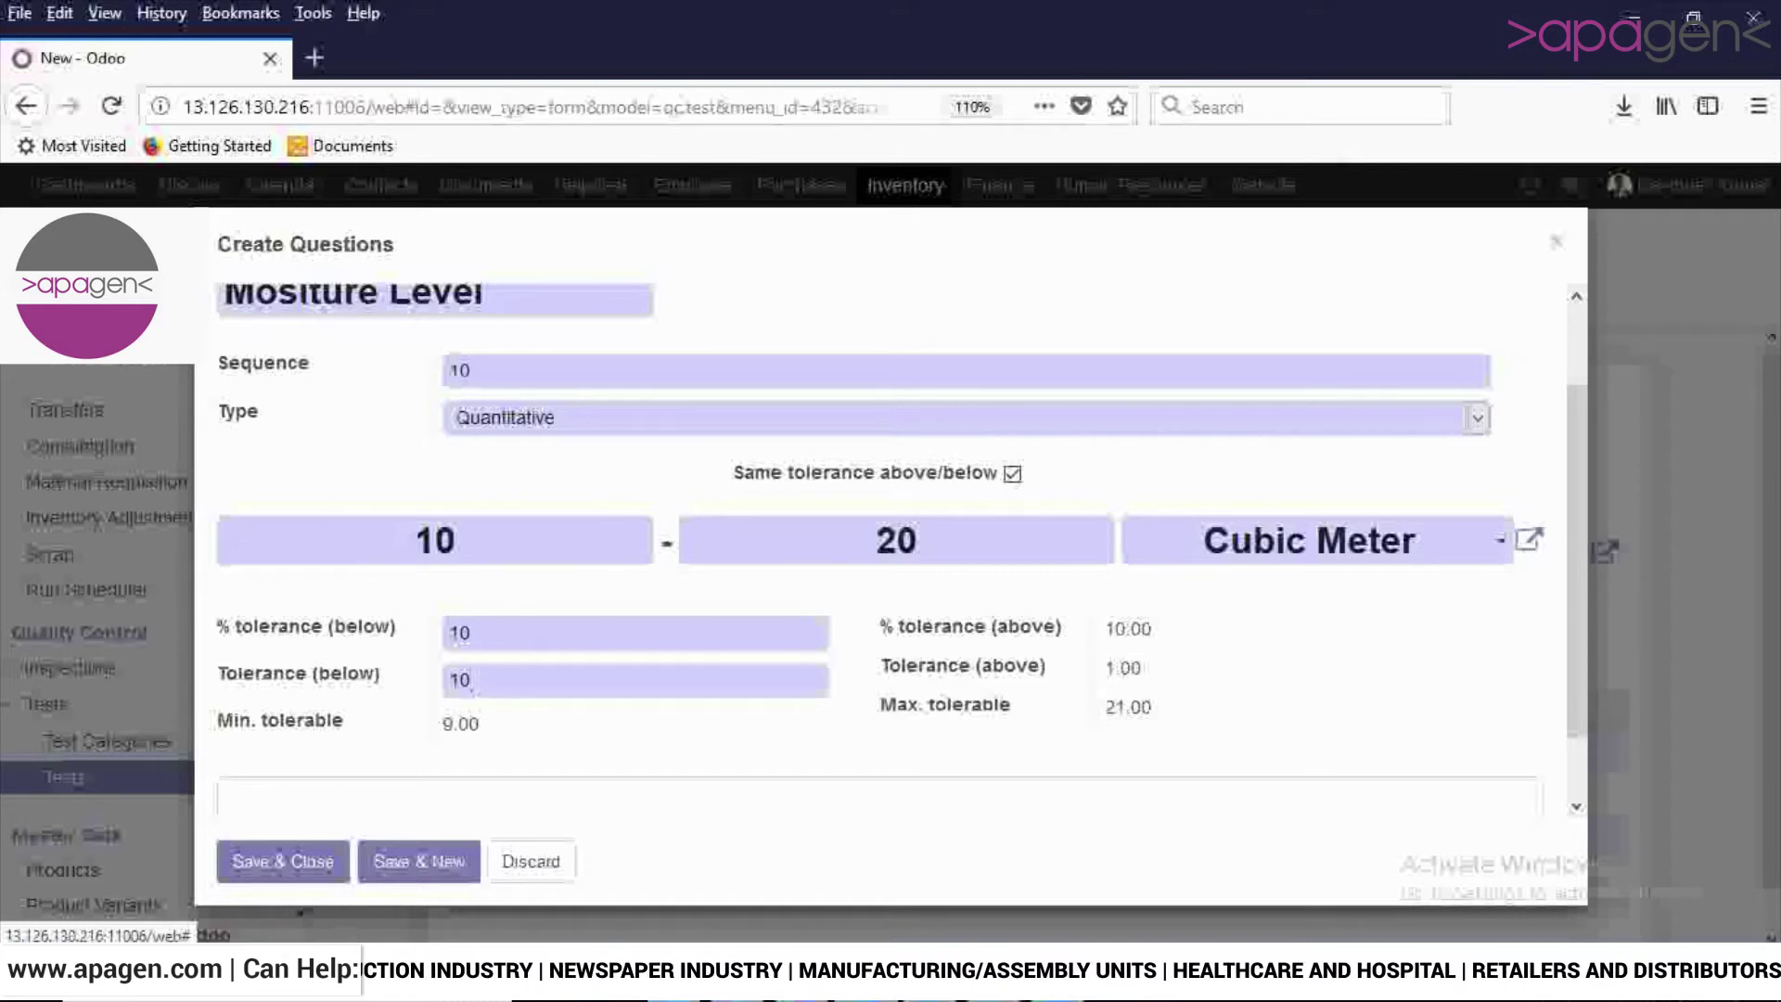
{"action": "type", "text": "10"}
{"action": "key", "text": "Tab"}
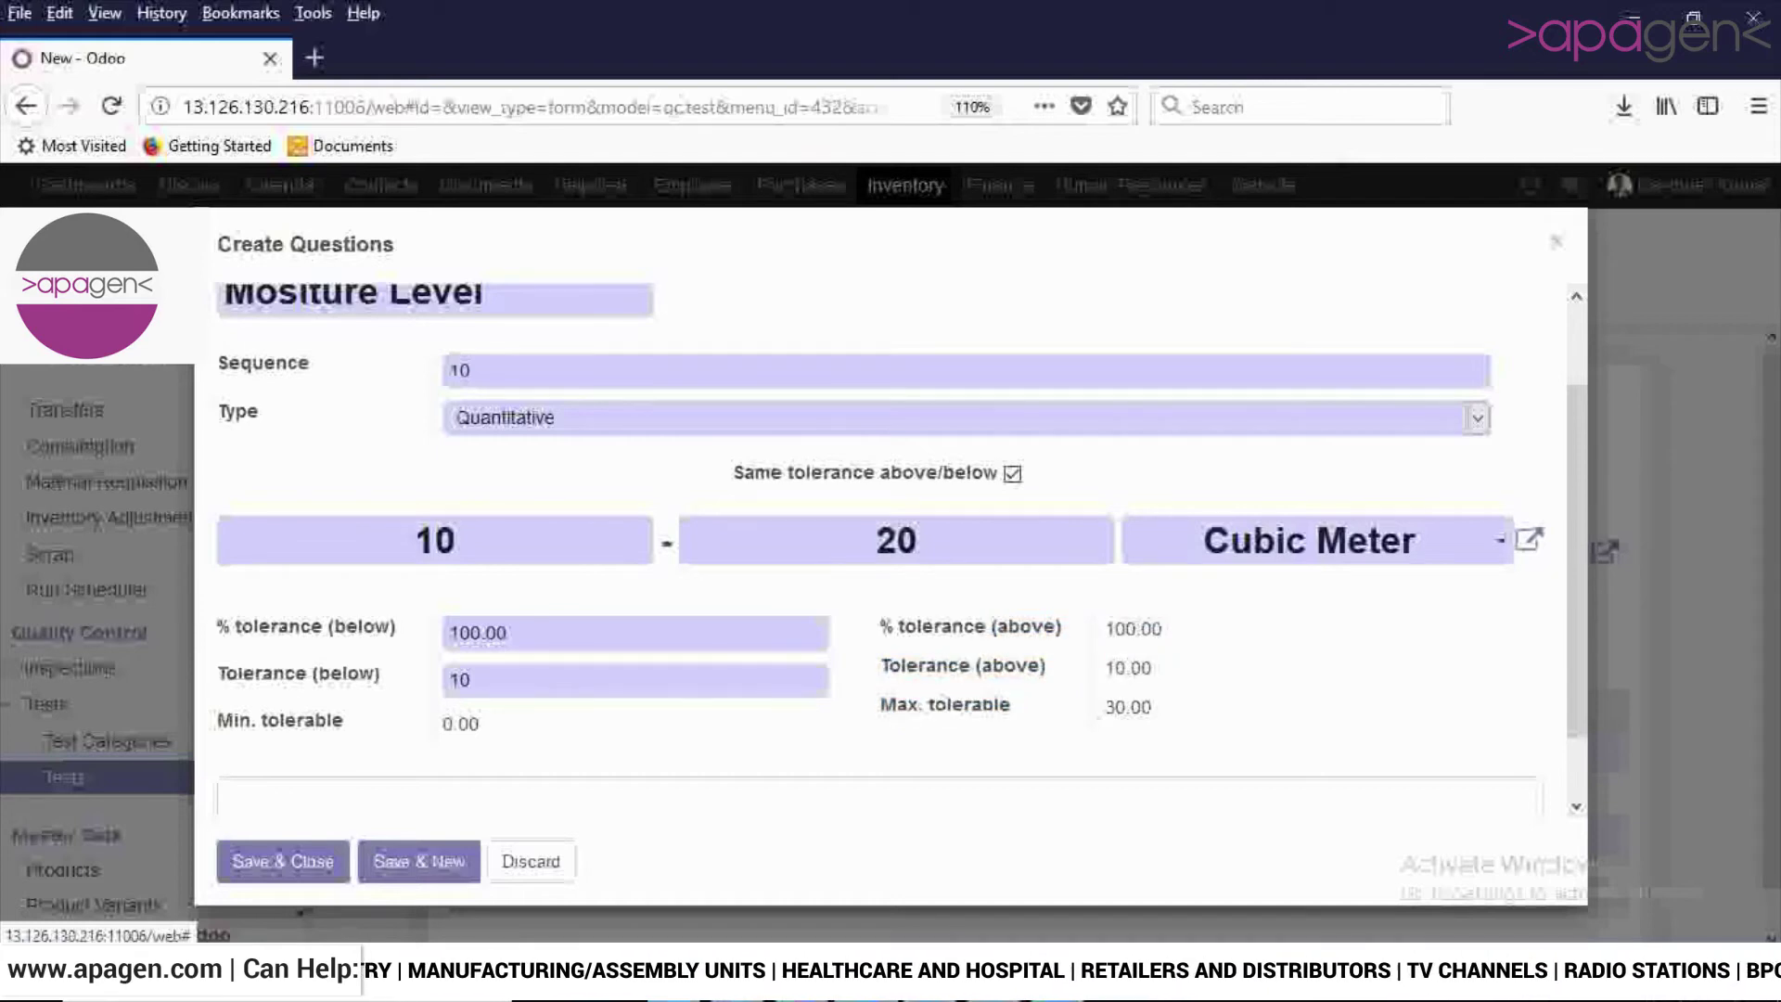
{"action": "scroll", "coordinate": [881, 557], "scroll_direction": "down", "scroll_amount": 1}
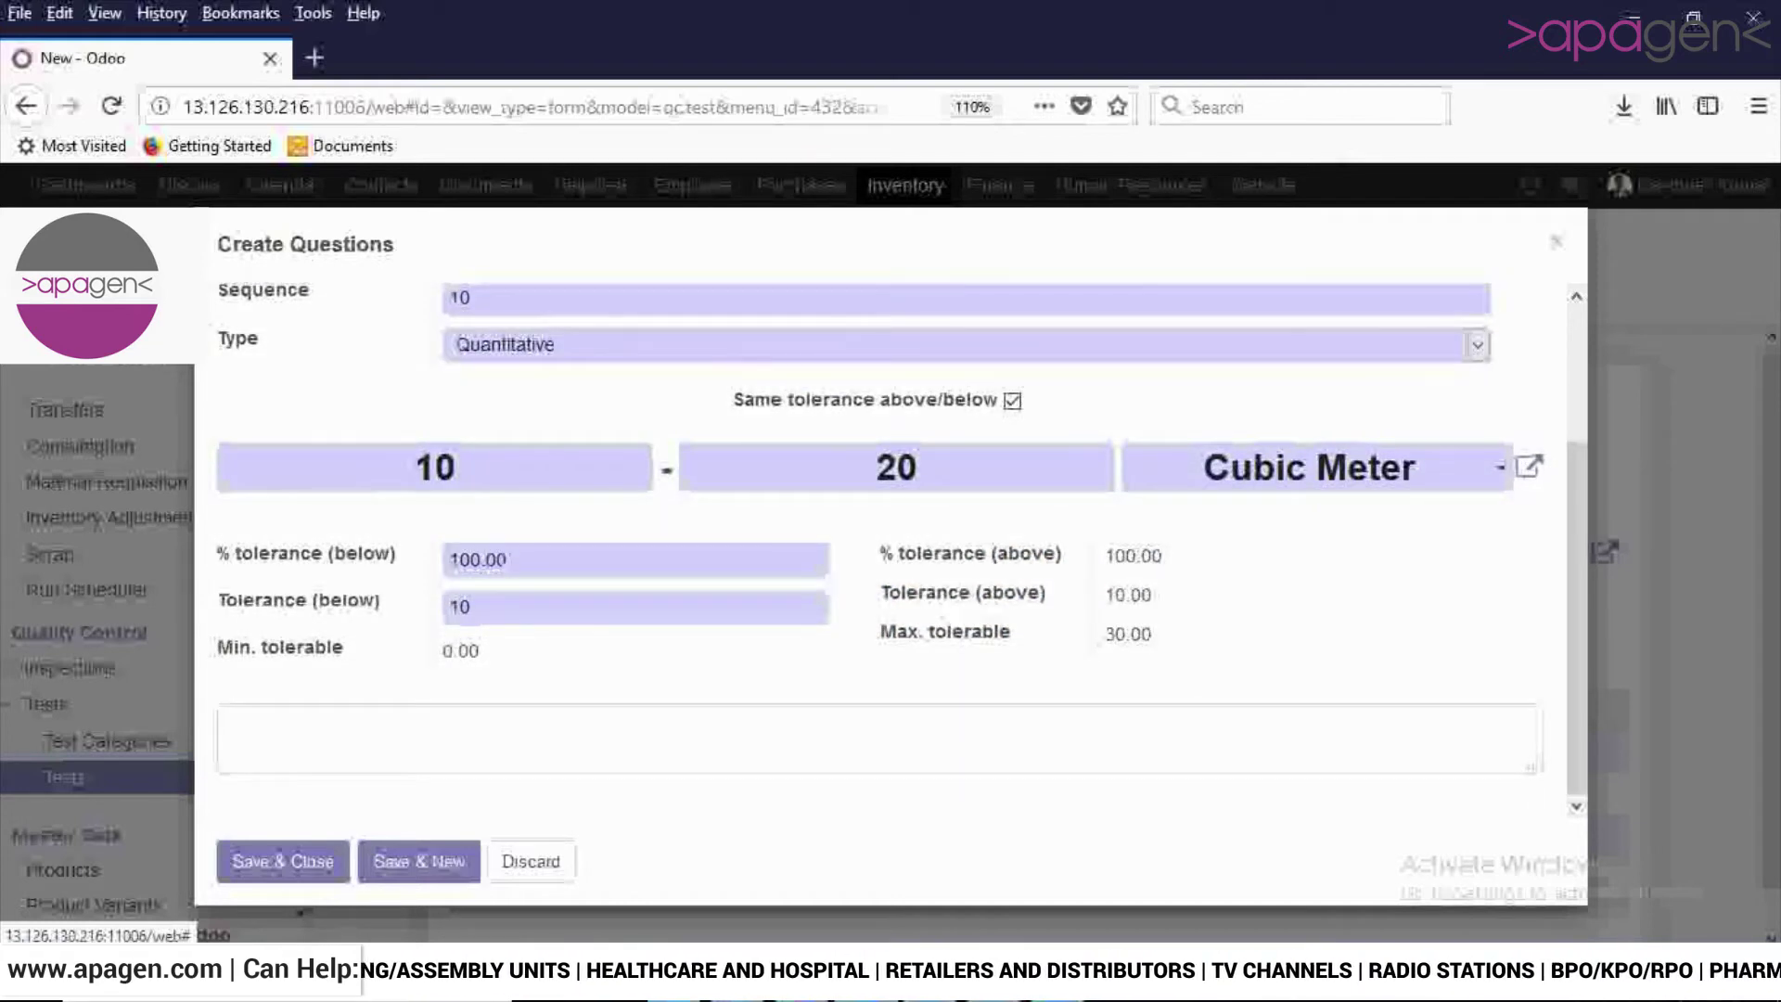
{"action": "left_click", "coordinate": [283, 861]}
{"action": "key", "text": "alt+shift+s"}
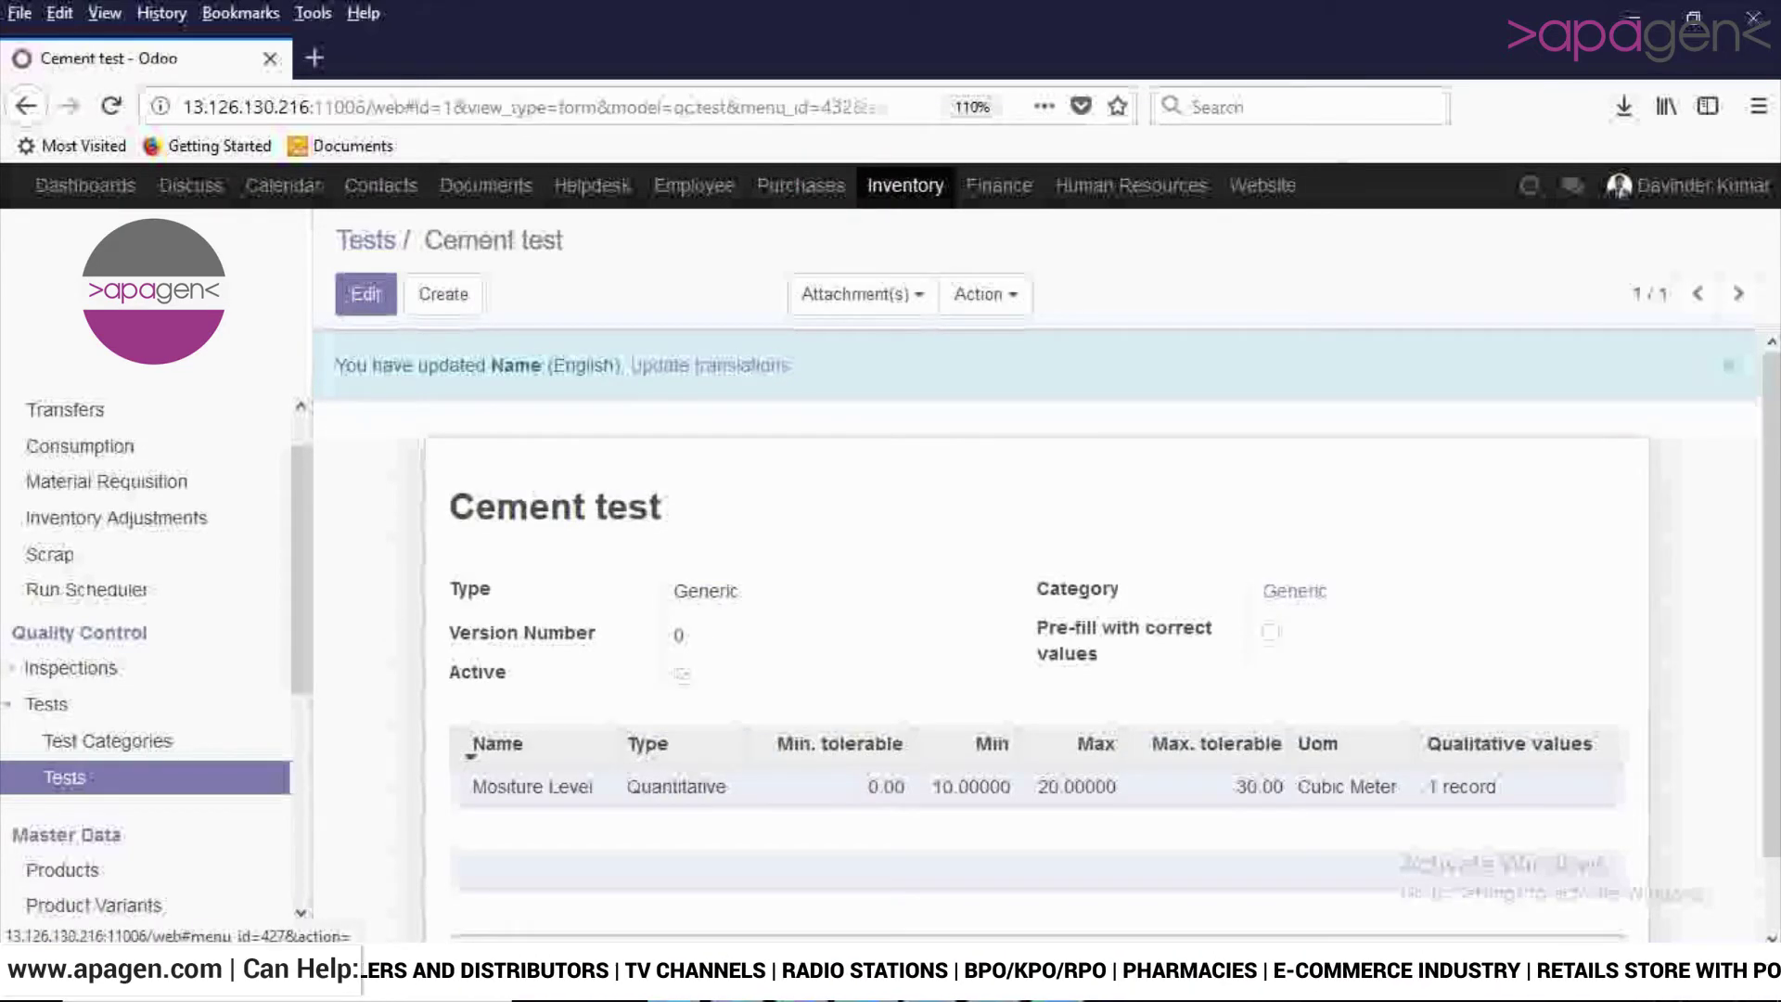
Go from Inspections to the stock Transfers list and open receipt GNOR1/IN/00002.
{"action": "left_click", "coordinate": [69, 667]}
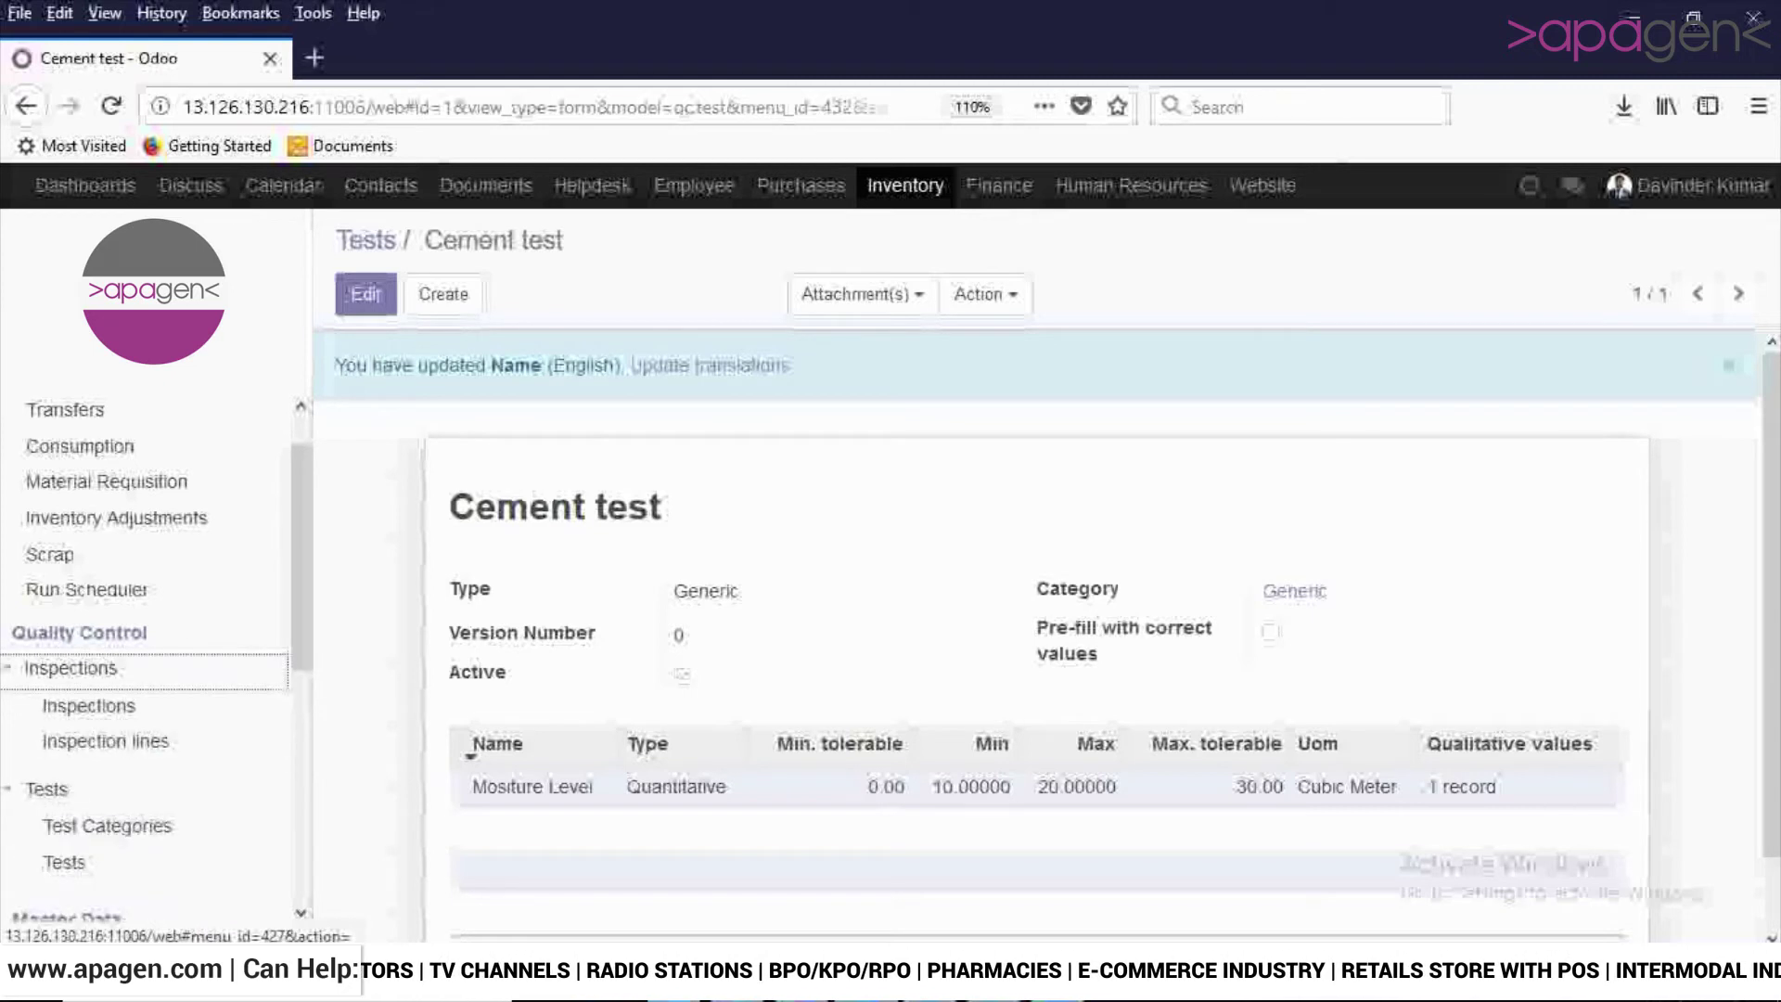
{"action": "left_click", "coordinate": [88, 704]}
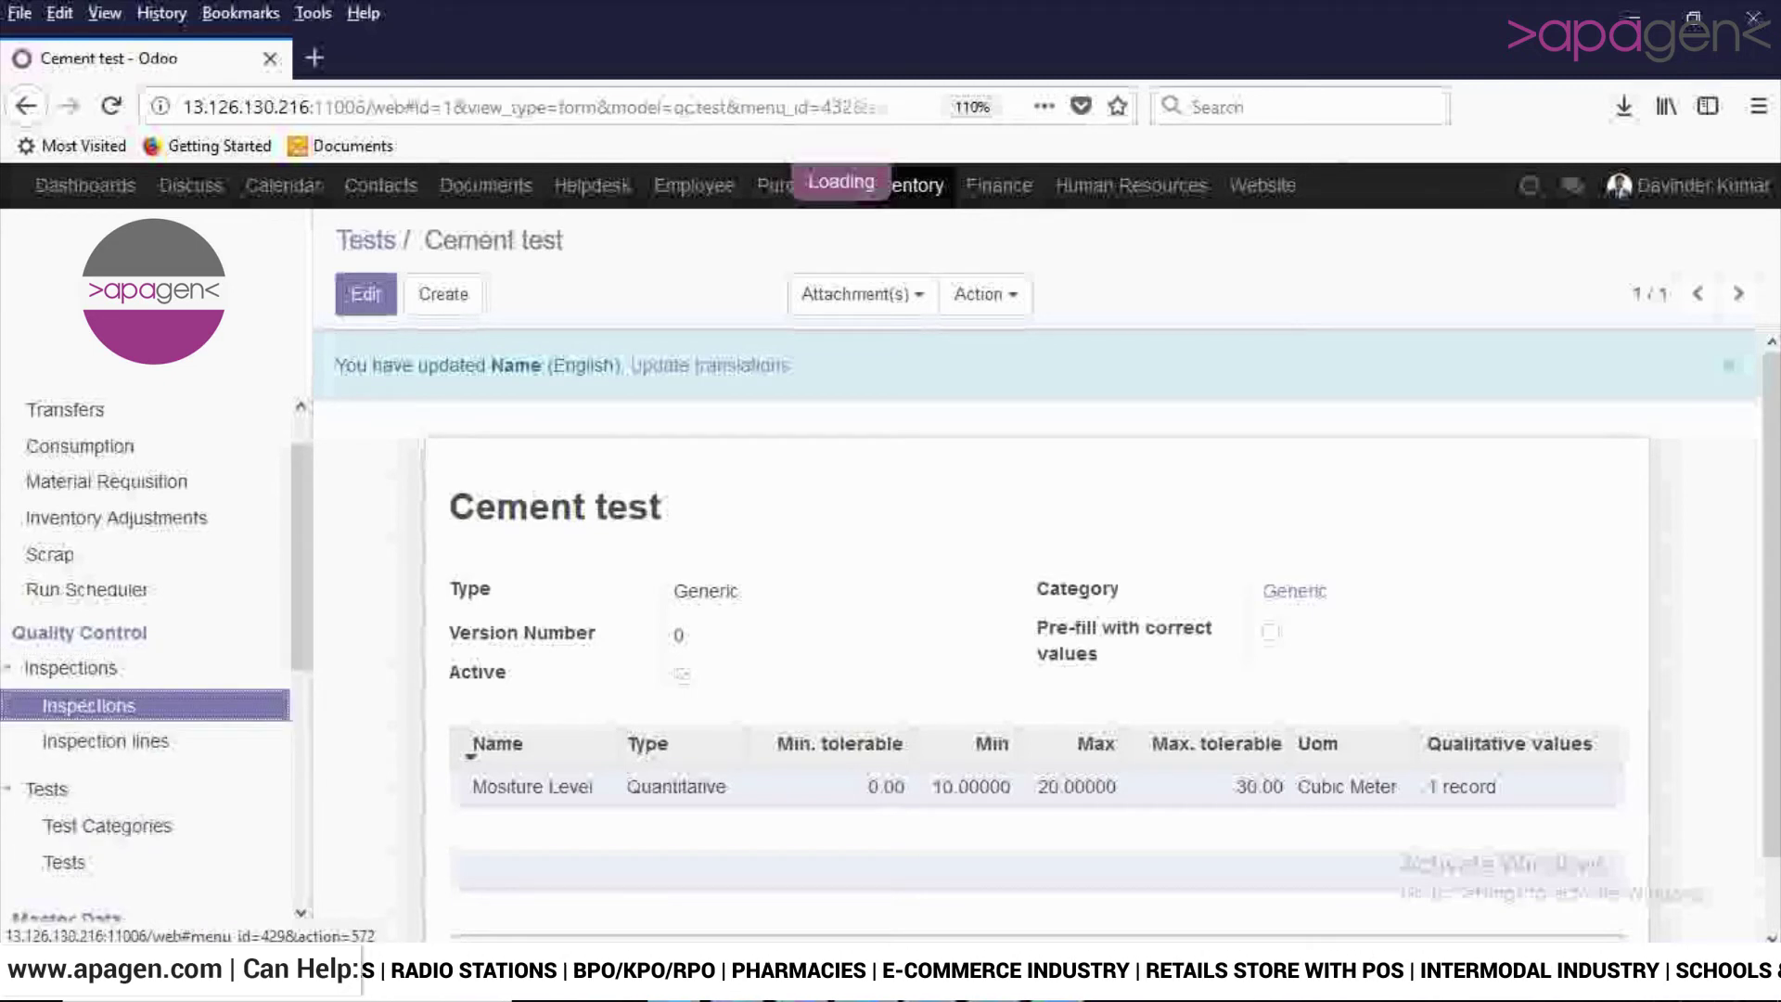
{"action": "scroll", "coordinate": [156, 662], "scroll_direction": "up", "scroll_amount": 1}
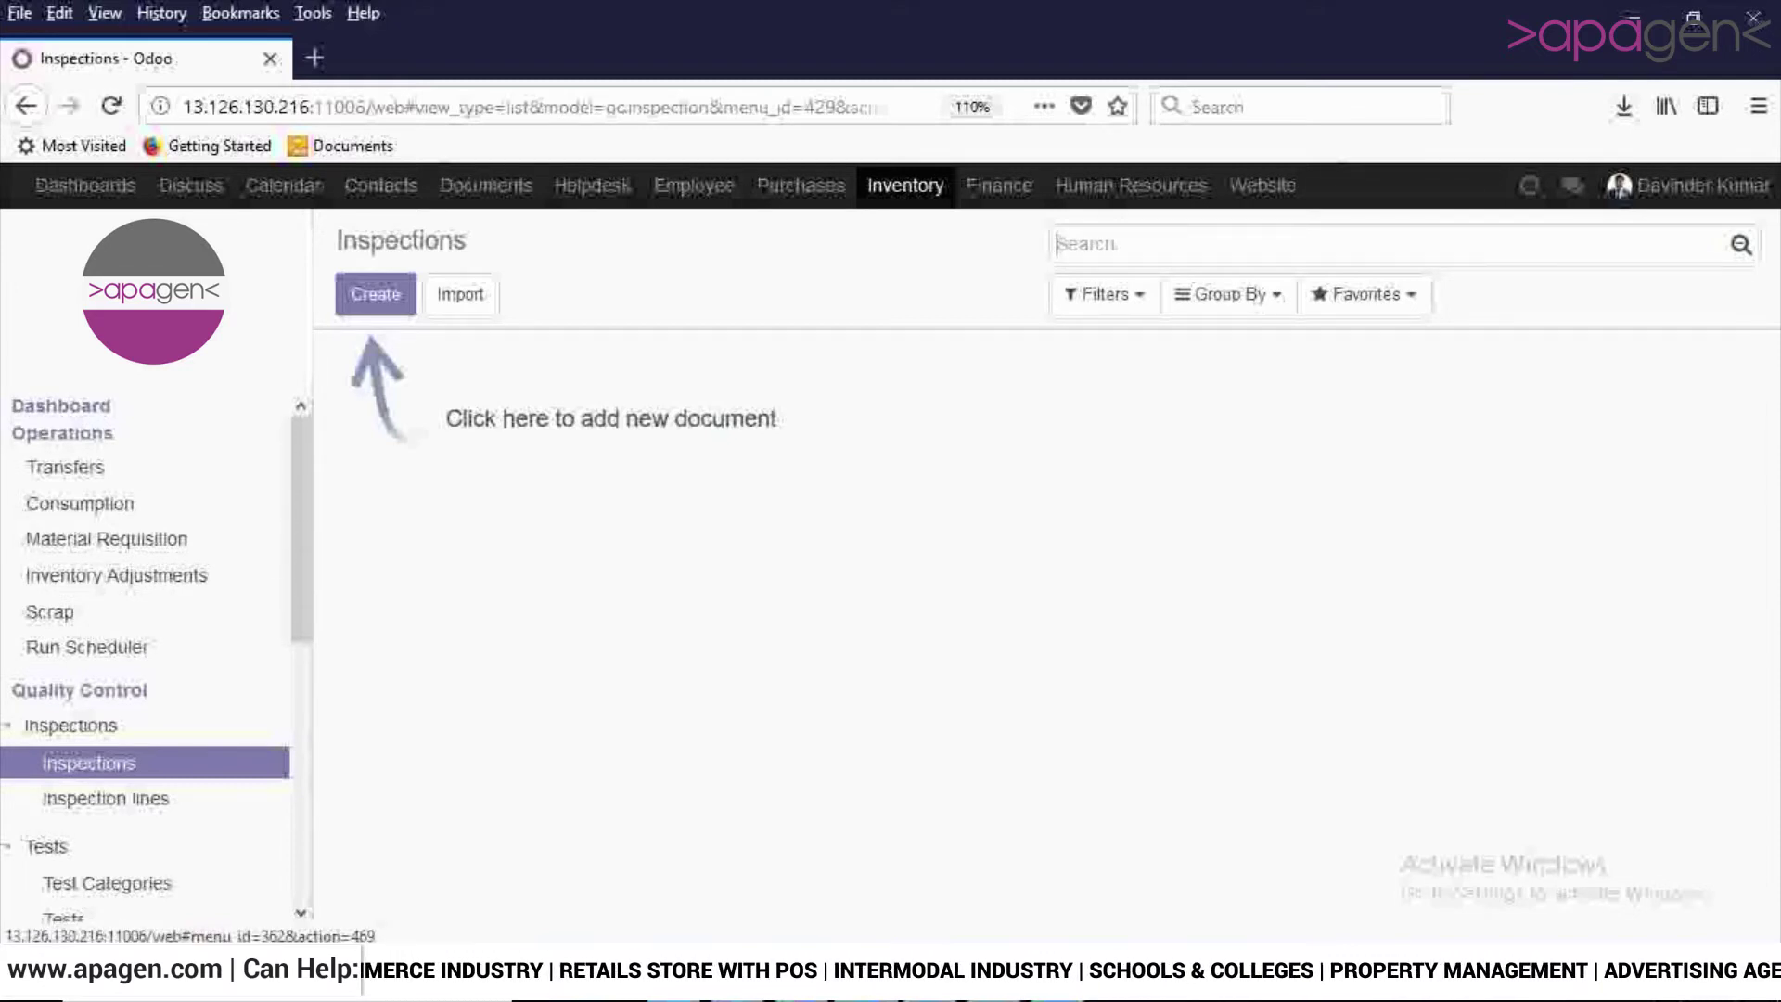
{"action": "left_click", "coordinate": [65, 466]}
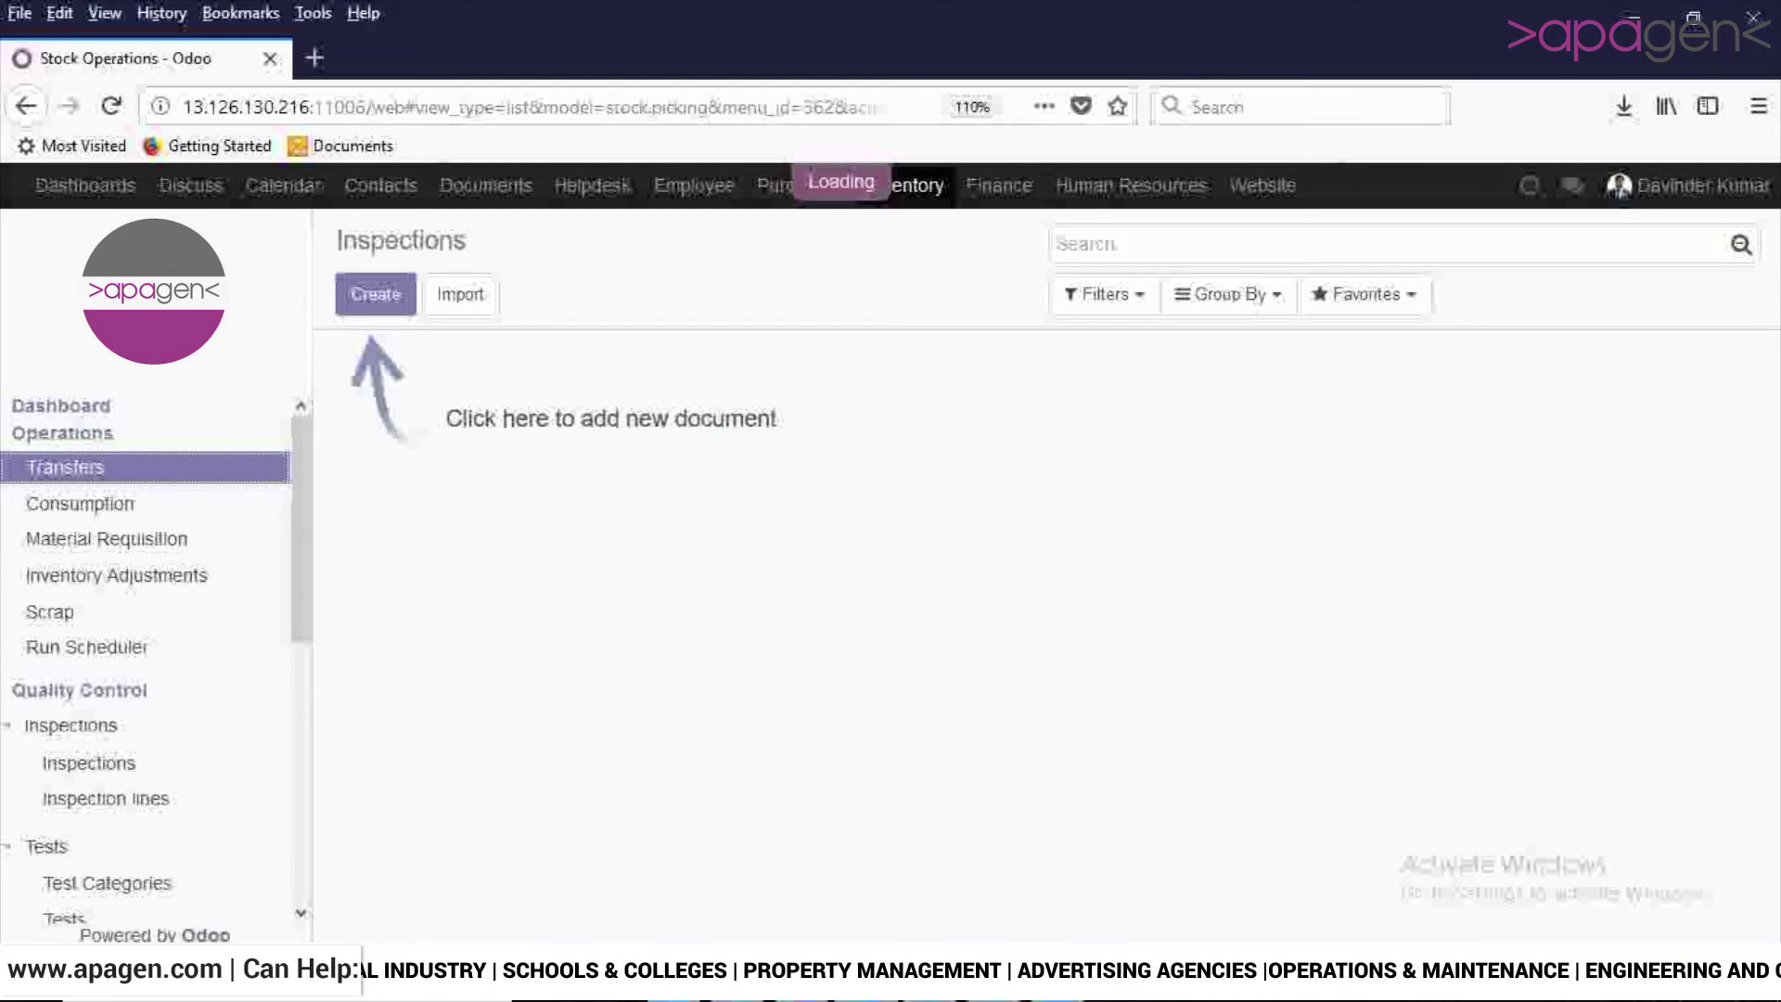
{"action": "scroll", "coordinate": [1037, 658], "scroll_direction": "down", "scroll_amount": 10}
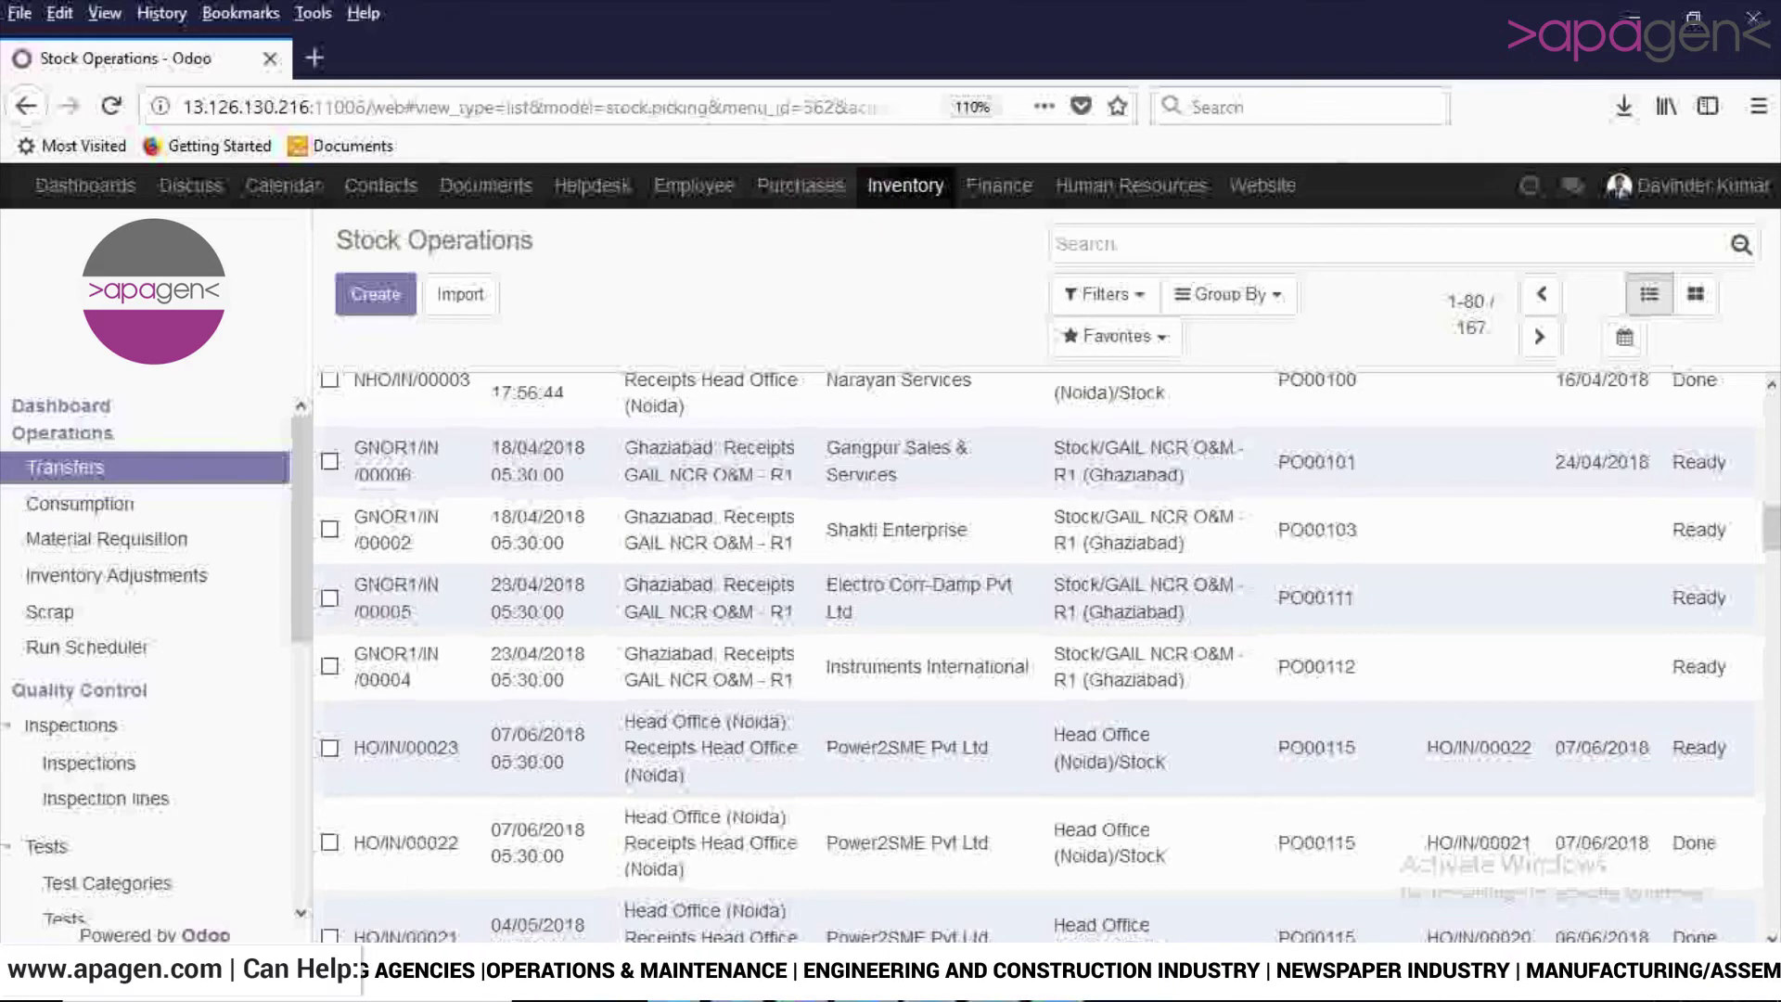
{"action": "left_click", "coordinate": [896, 530]}
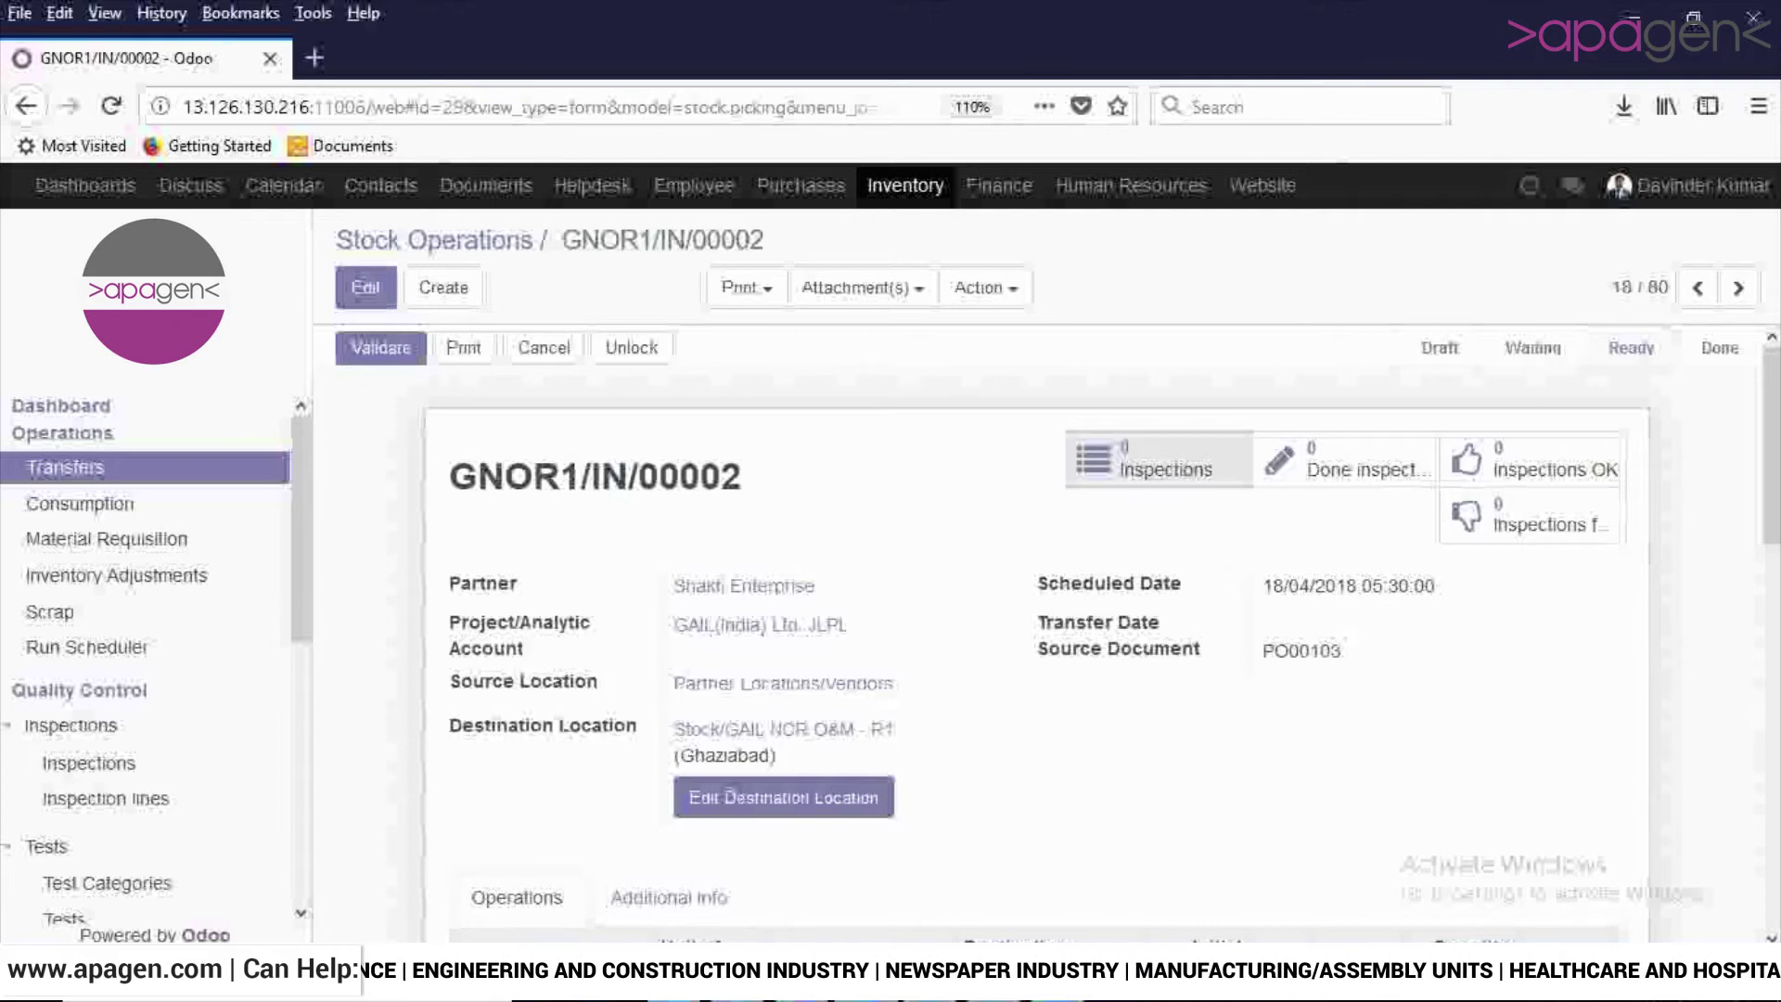
Set receipt GNOR1/IN/00002's transfer date to 02/07/2018 and save it.
{"action": "left_click", "coordinate": [1159, 459]}
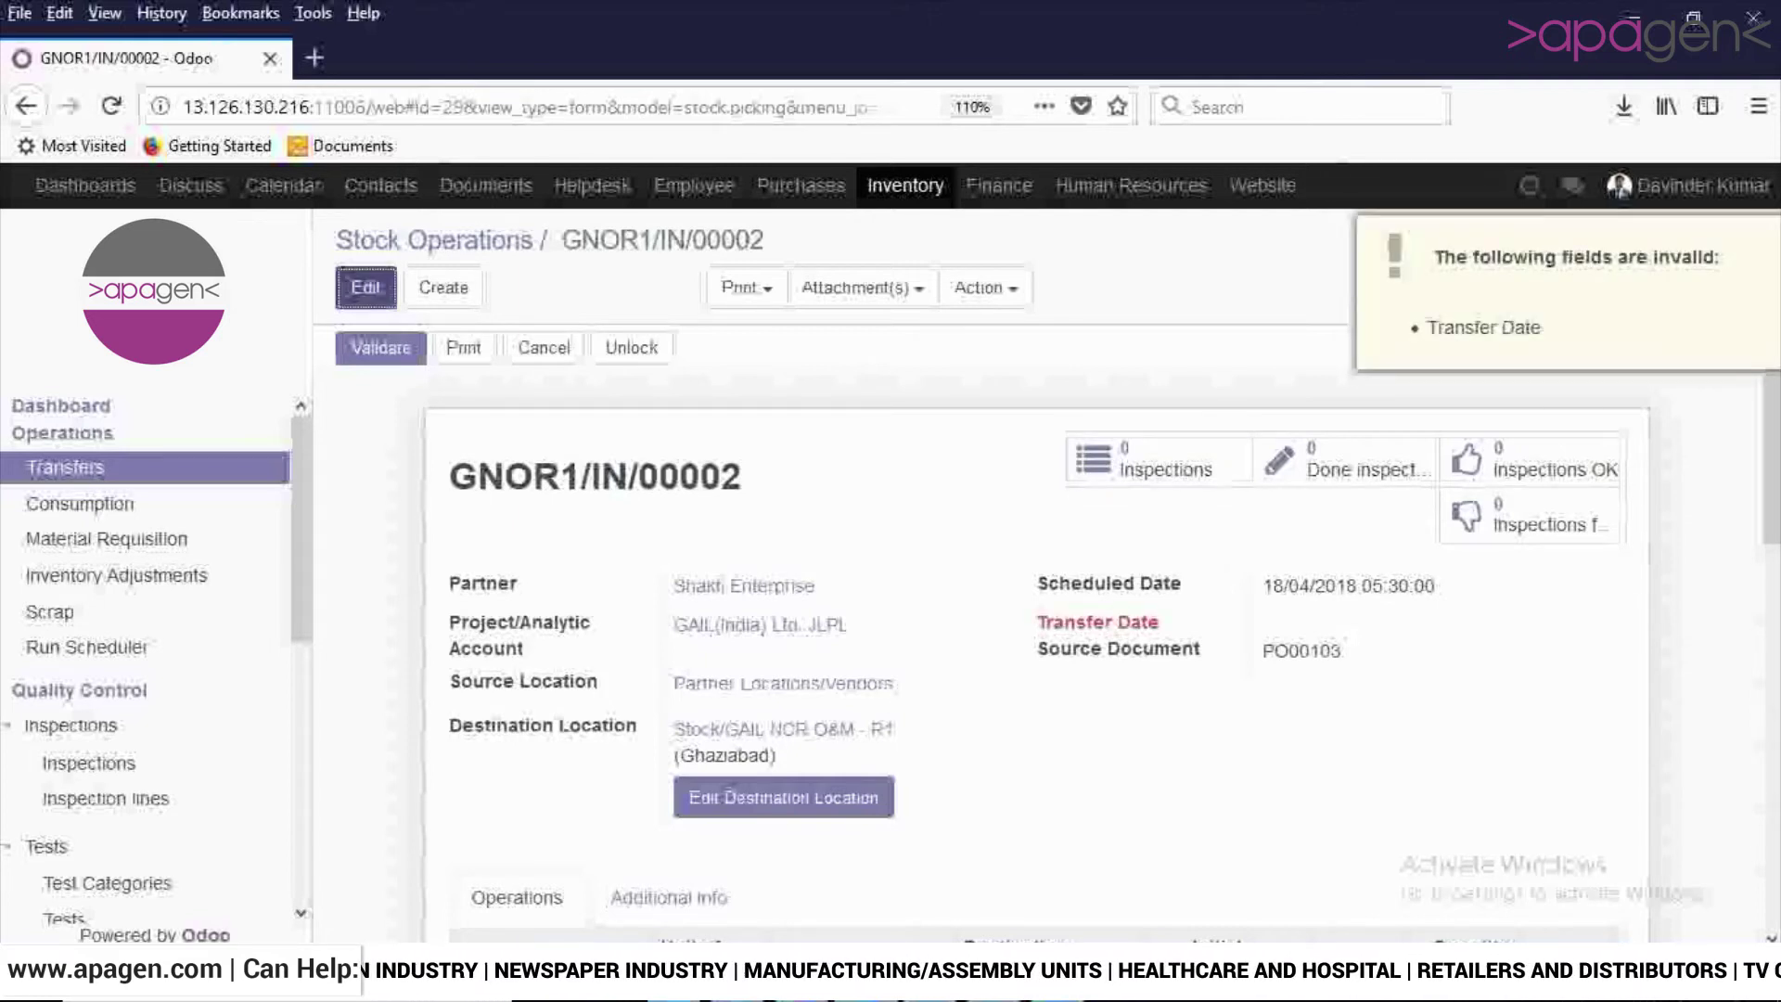
{"action": "left_click", "coordinate": [365, 287]}
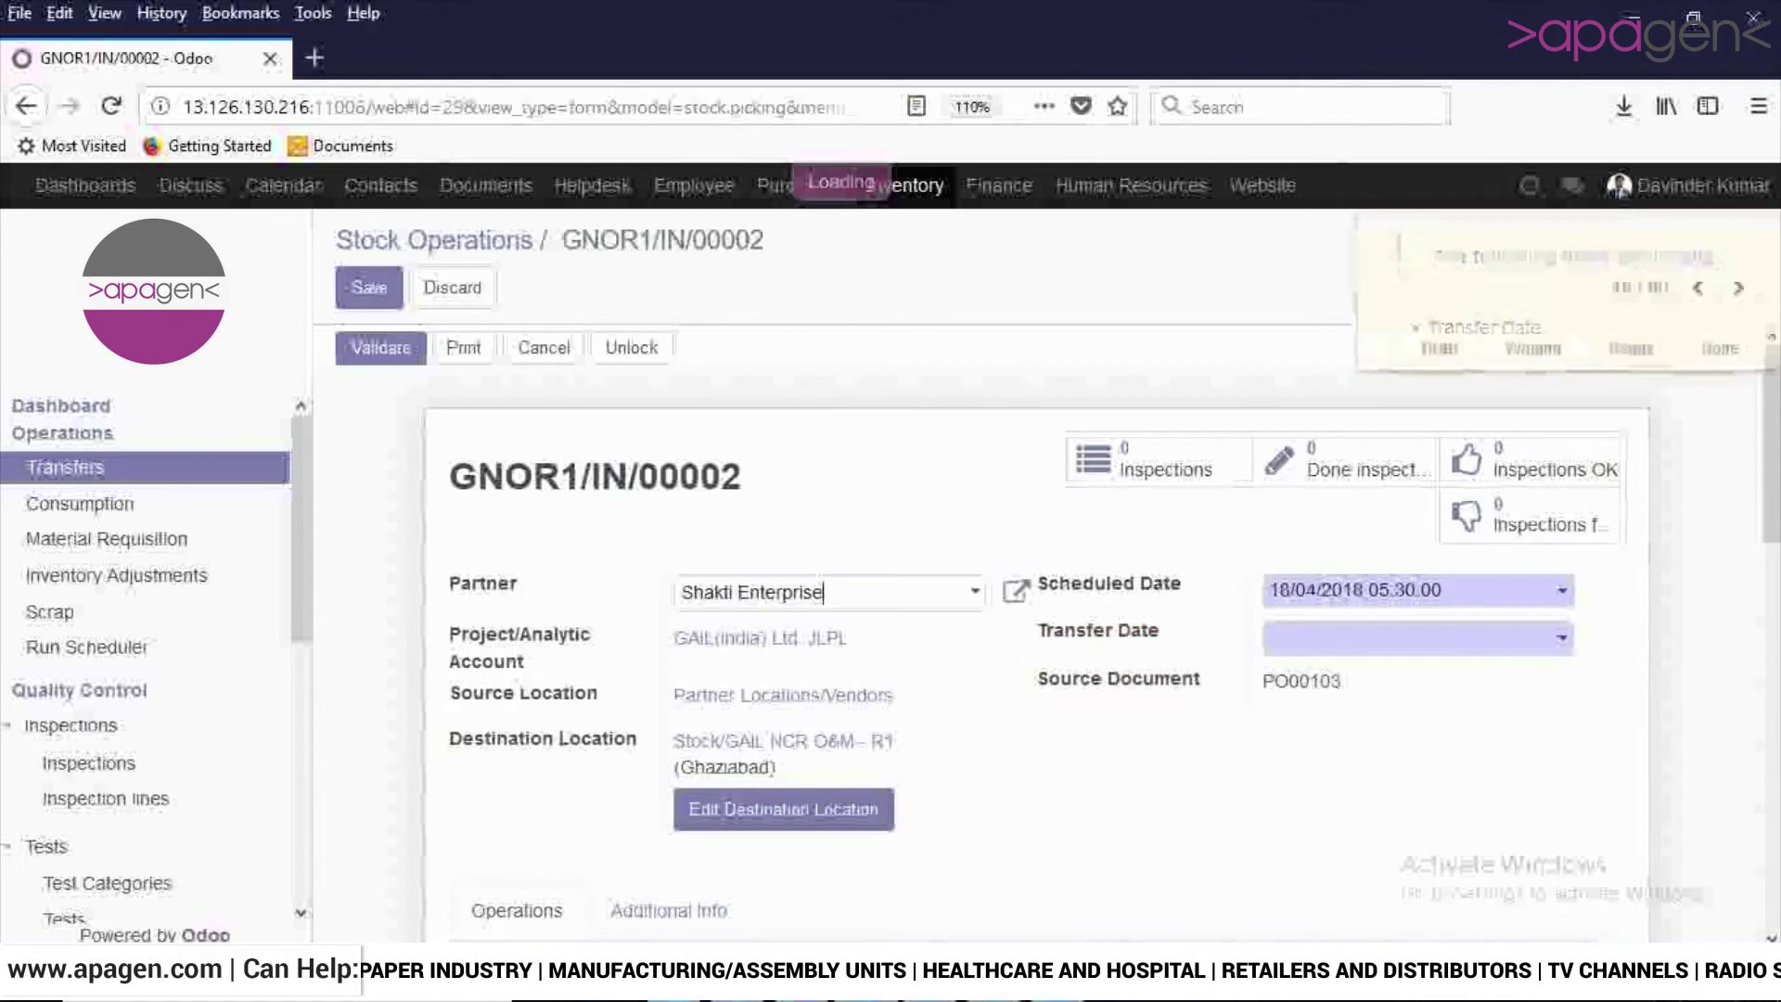
{"action": "left_click", "coordinate": [1418, 637]}
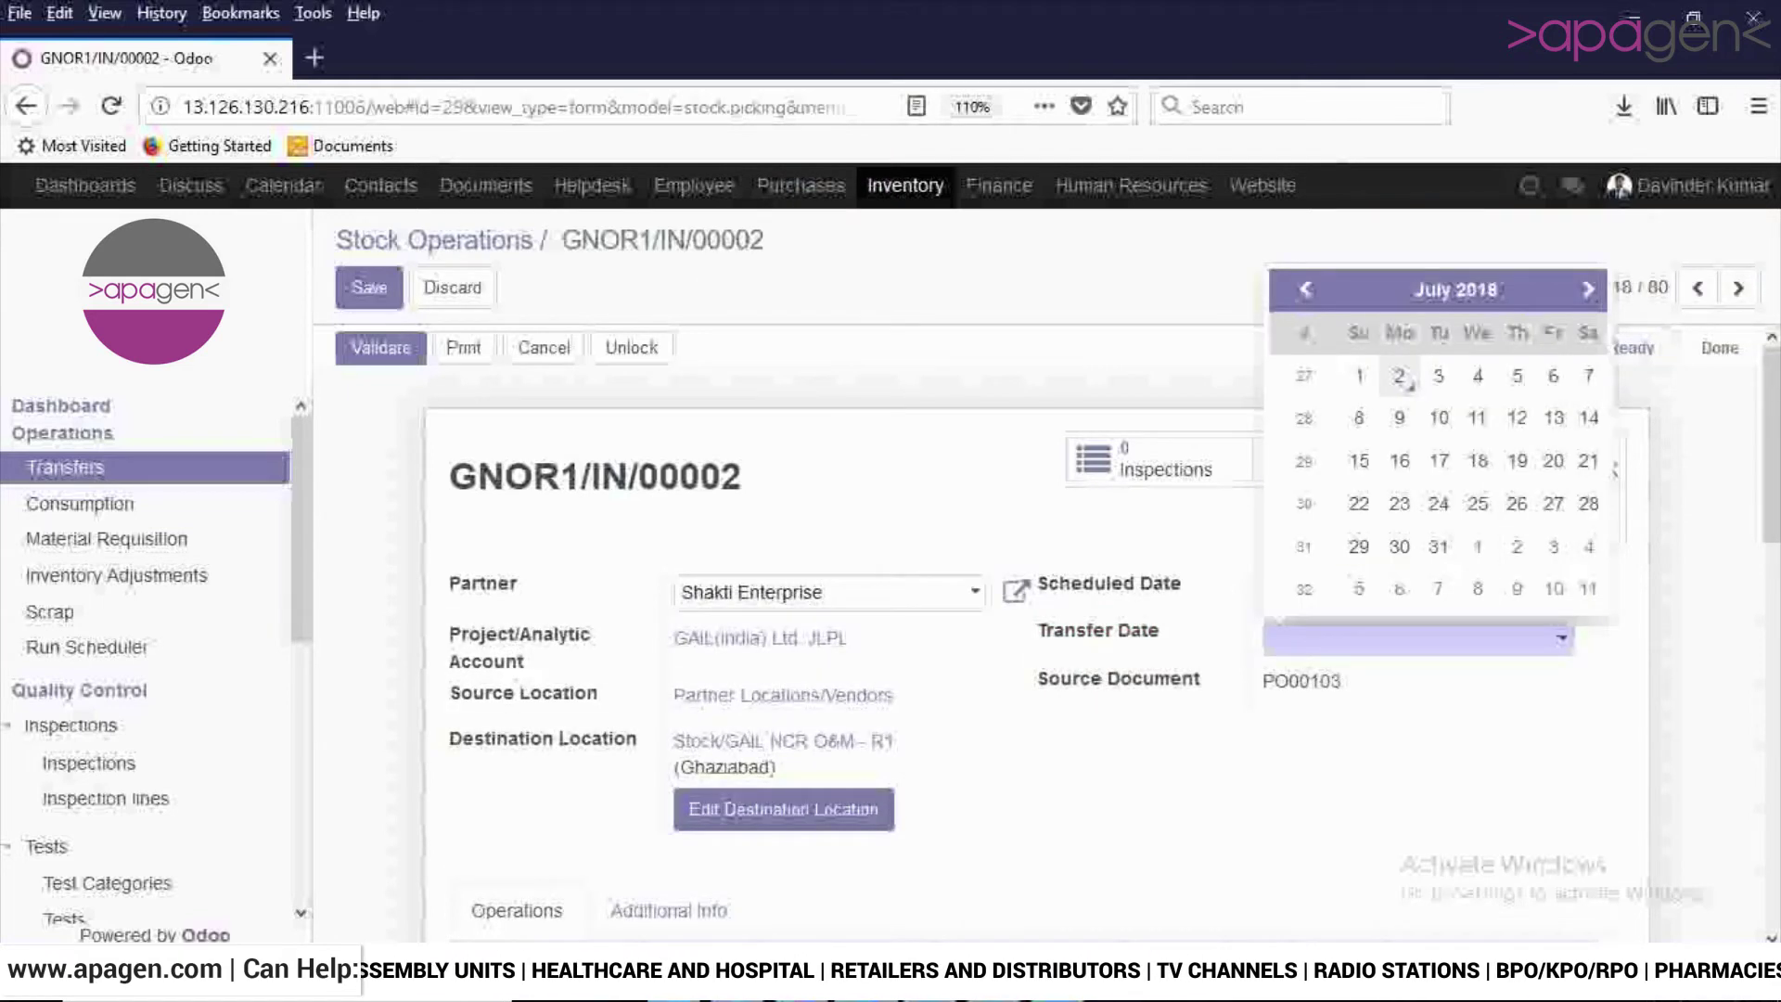
{"action": "left_click", "coordinate": [1406, 382]}
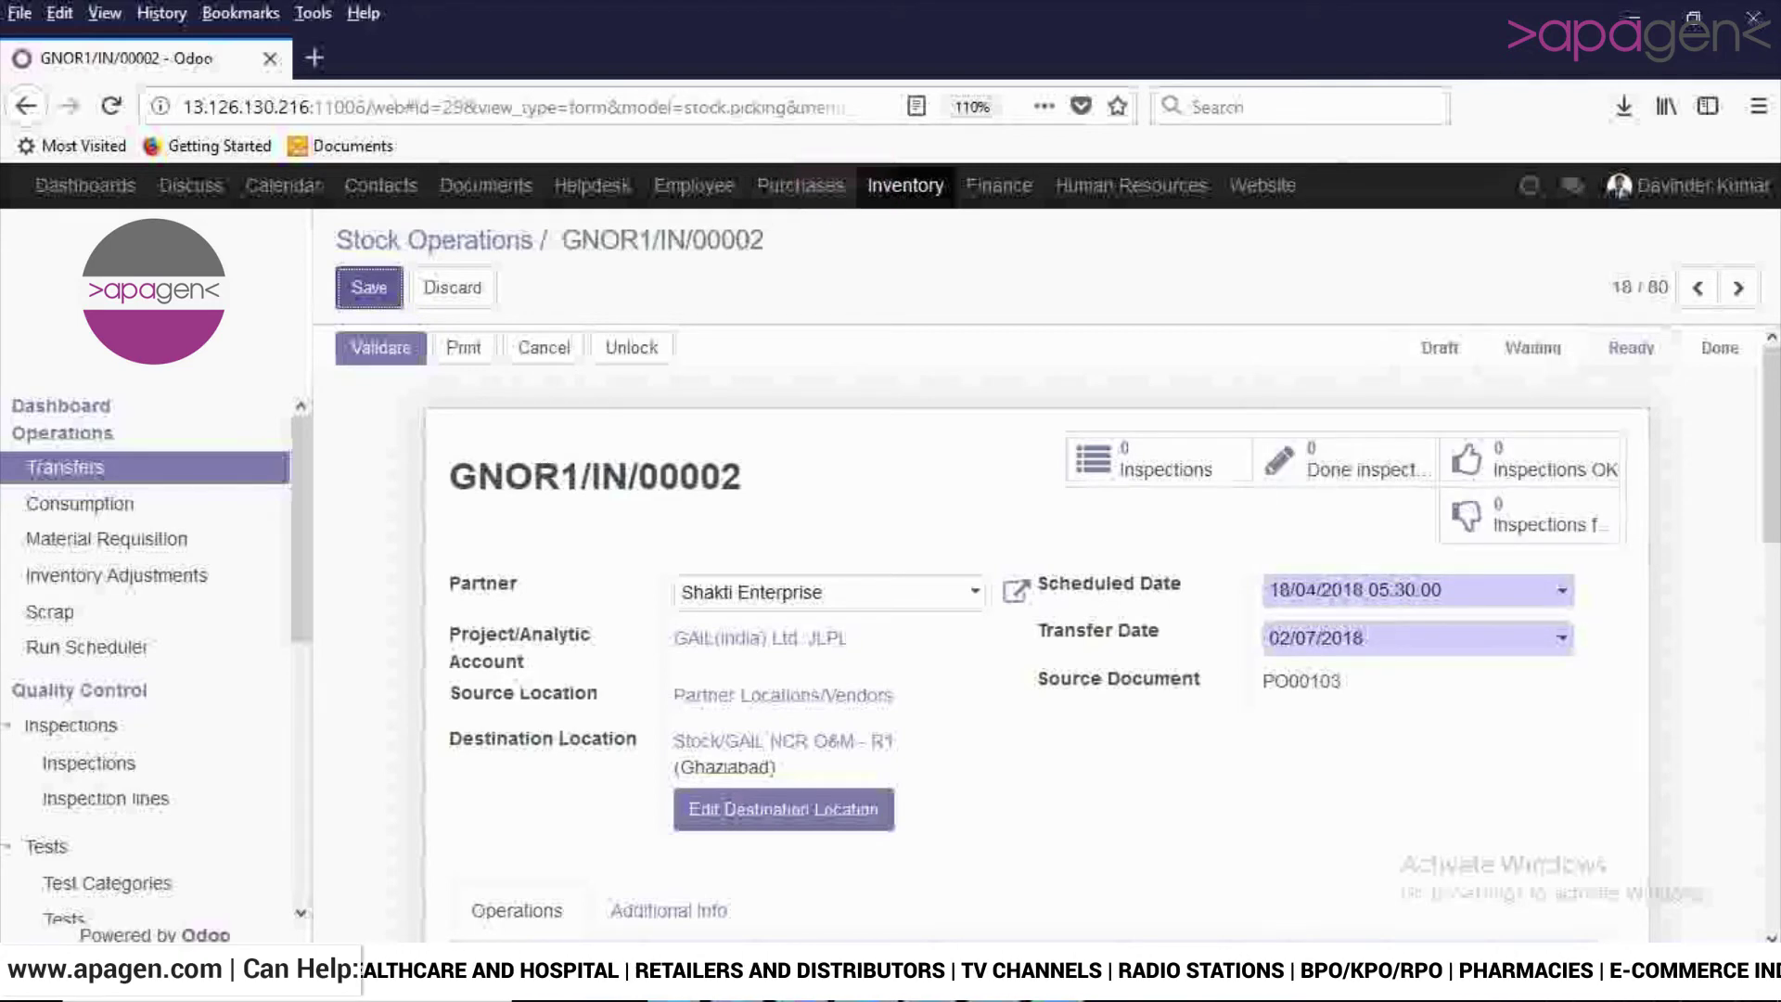
{"action": "key", "text": "alt+s"}
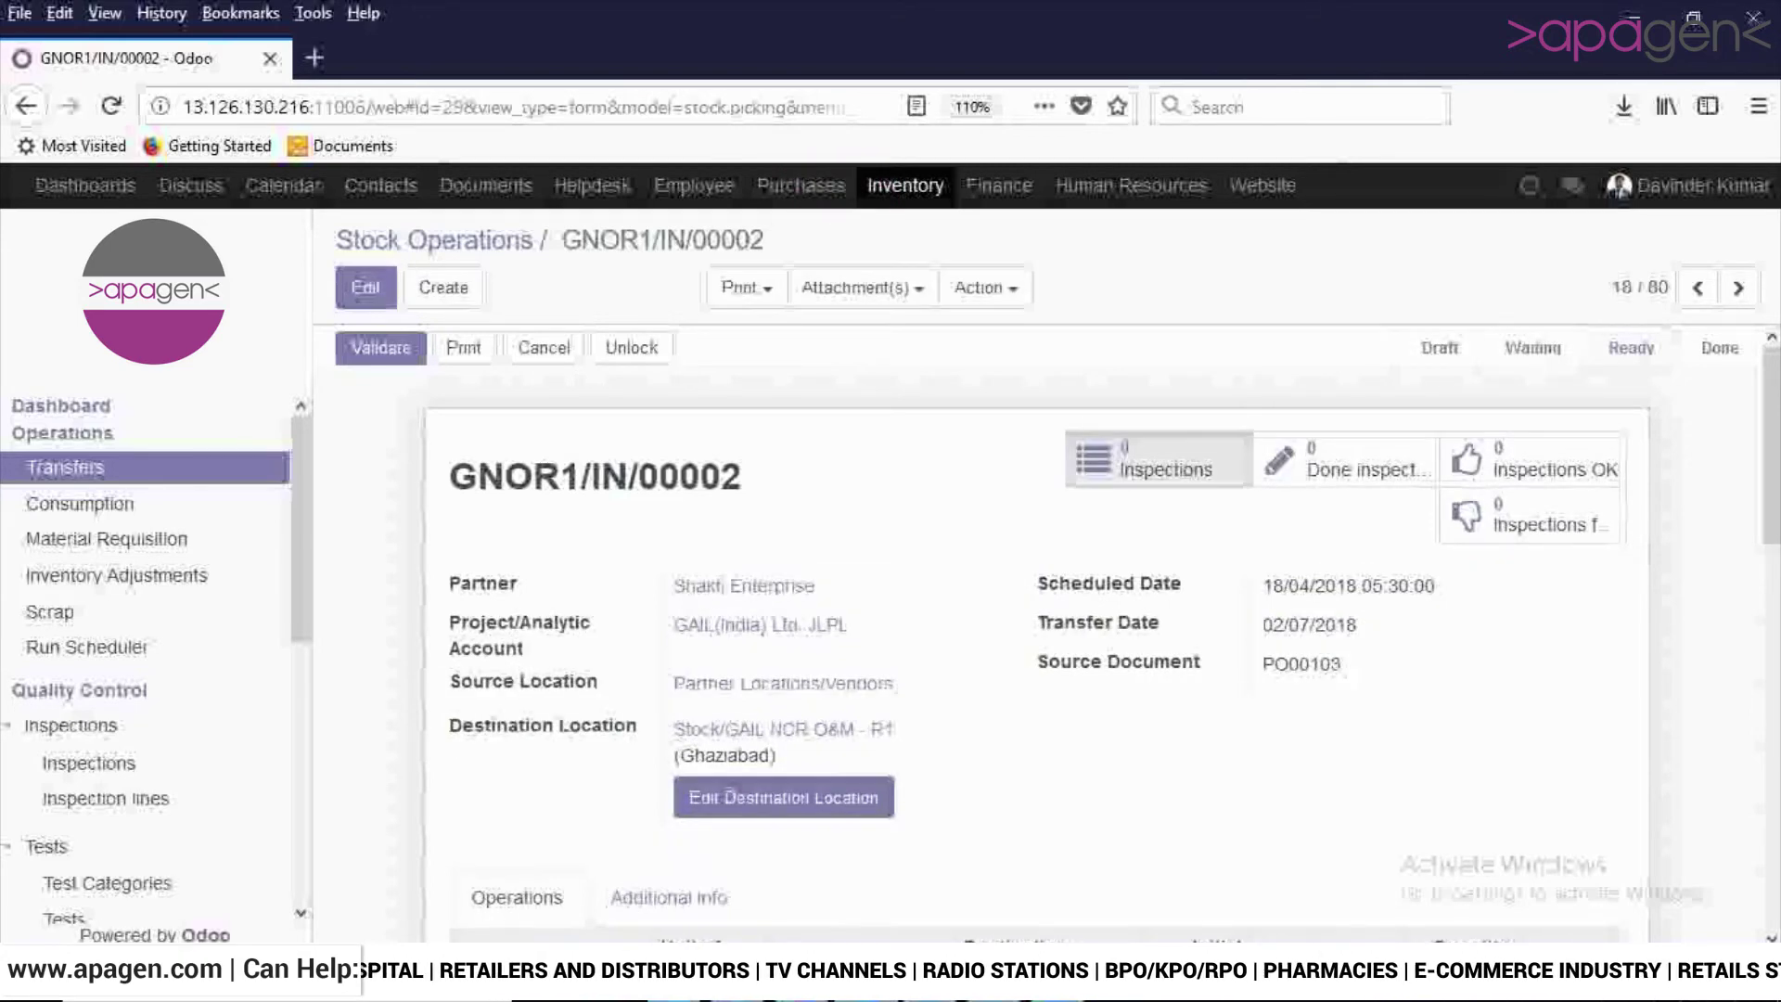
{"action": "left_click", "coordinate": [1155, 459]}
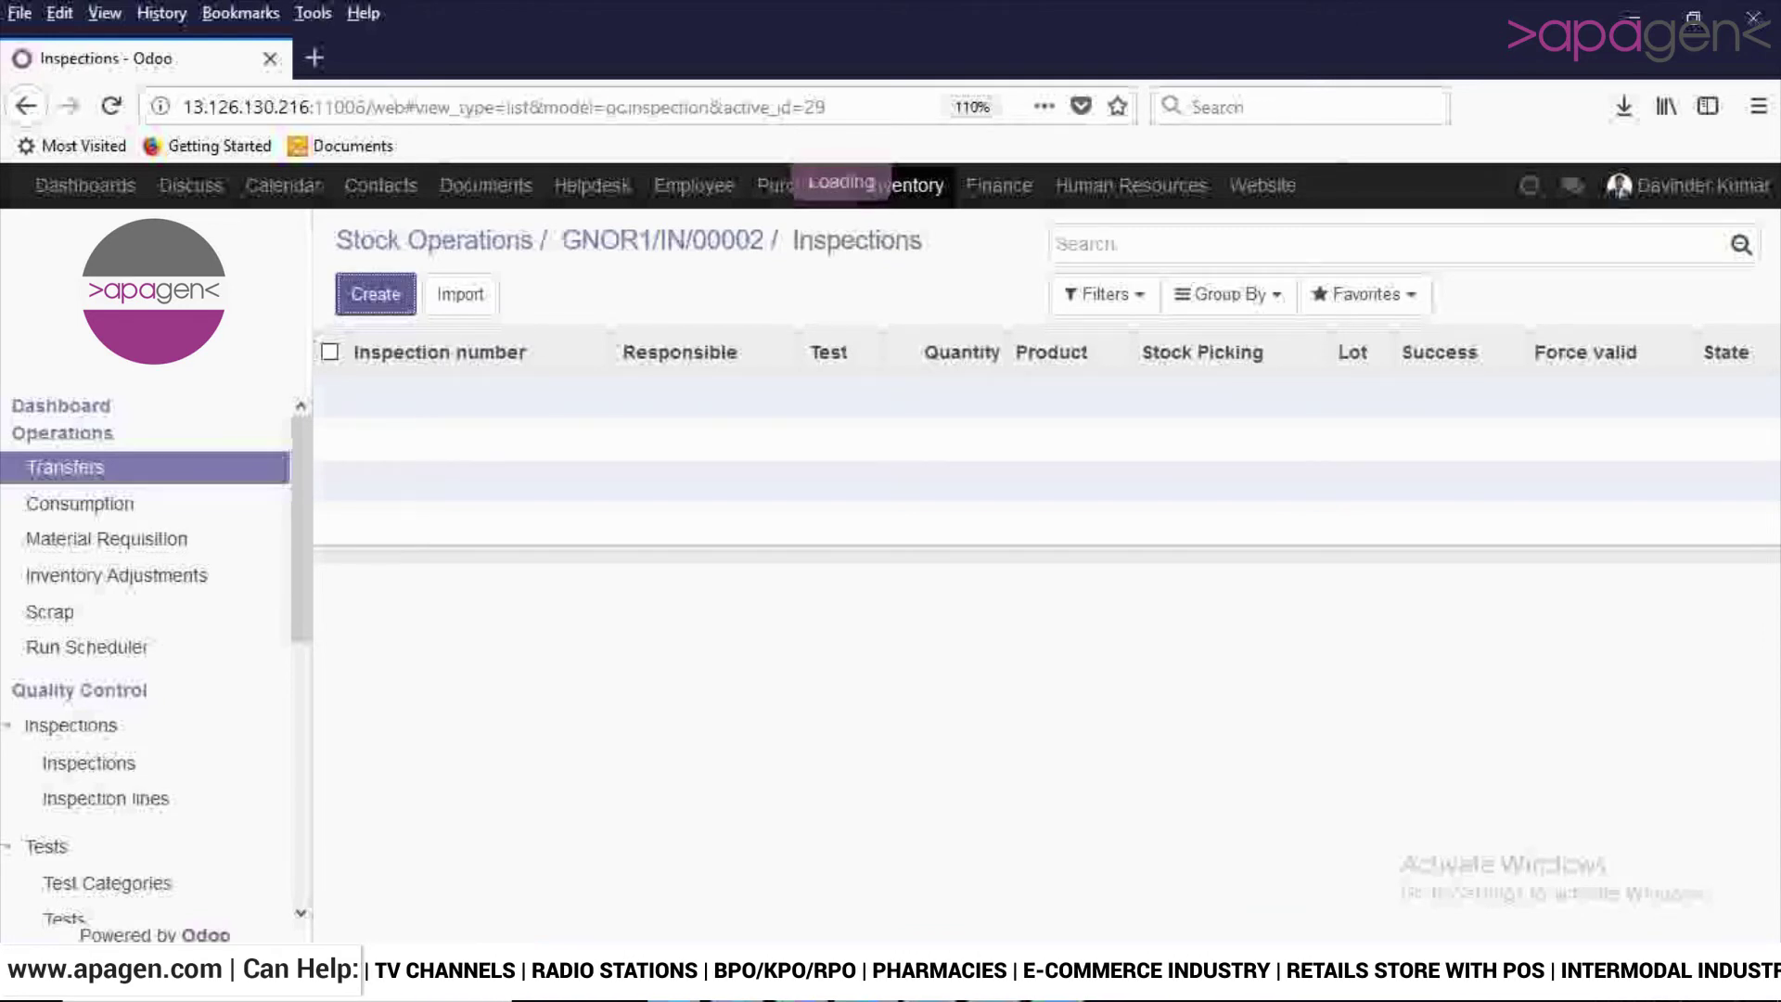
Set the new inspection's test to Cement test and its reference type to Product.
{"action": "key", "text": "alt+Down"}
{"action": "key", "text": "Down"}
{"action": "key", "text": "Return"}
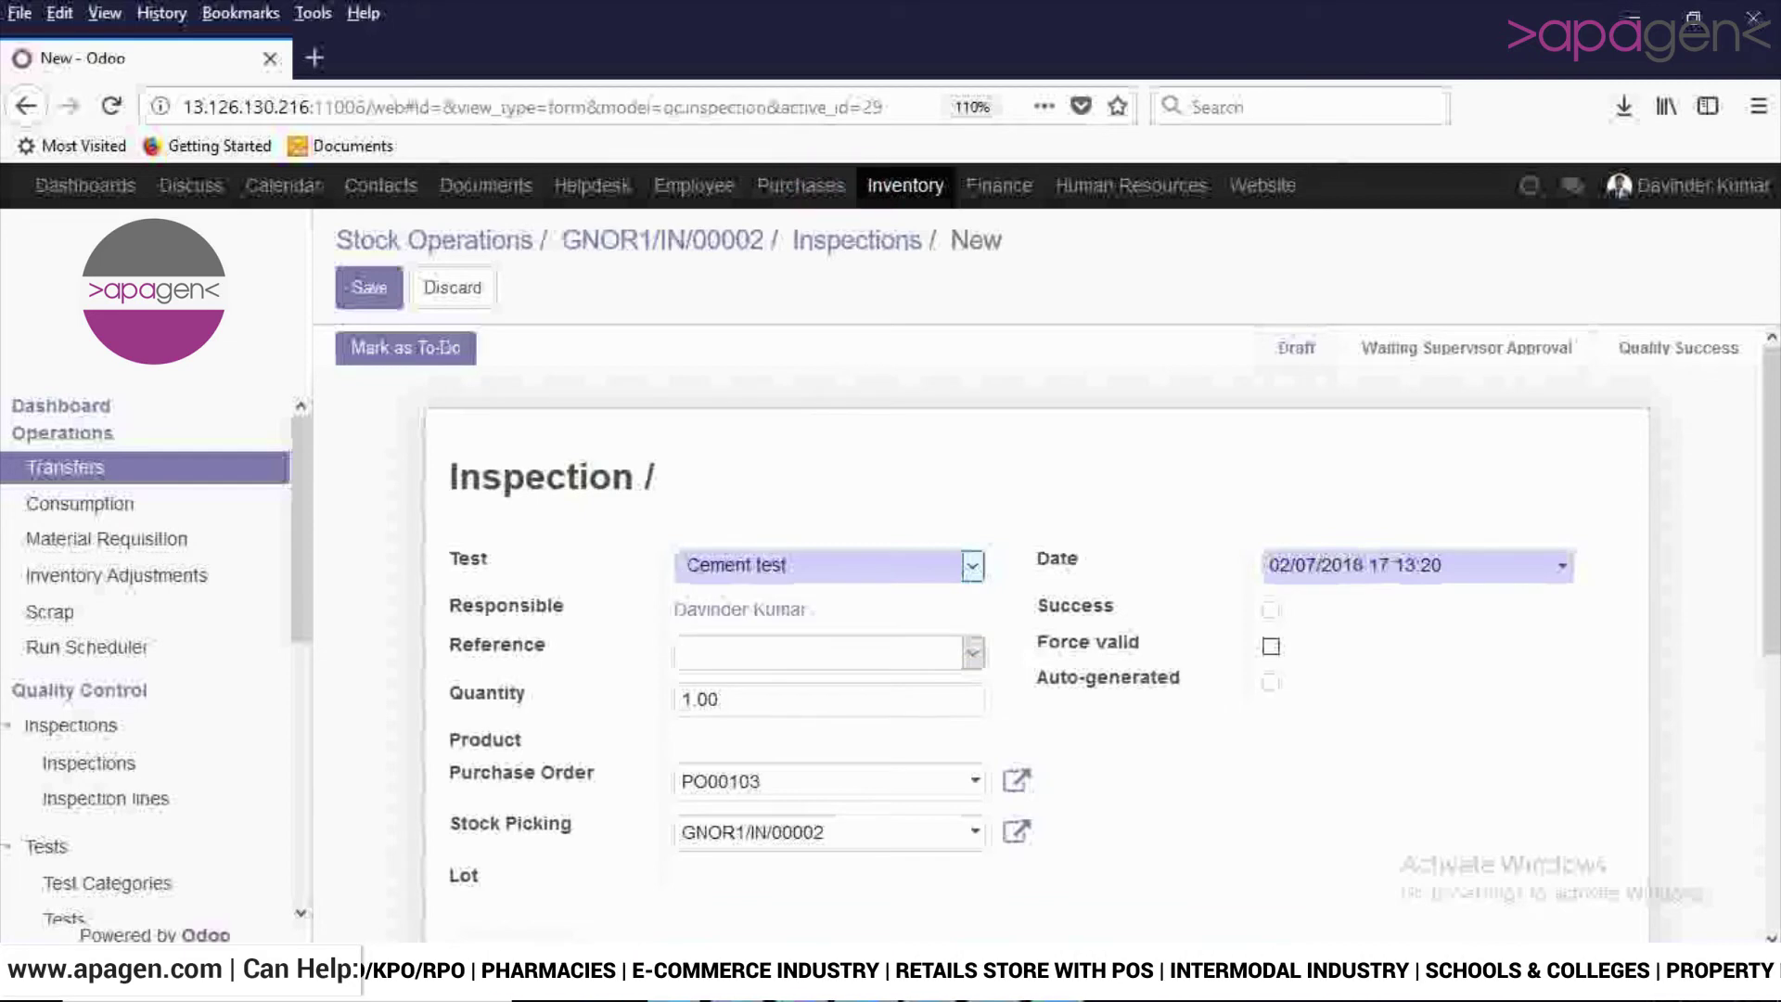
{"action": "scroll", "coordinate": [1020, 603], "scroll_direction": "down", "scroll_amount": 2}
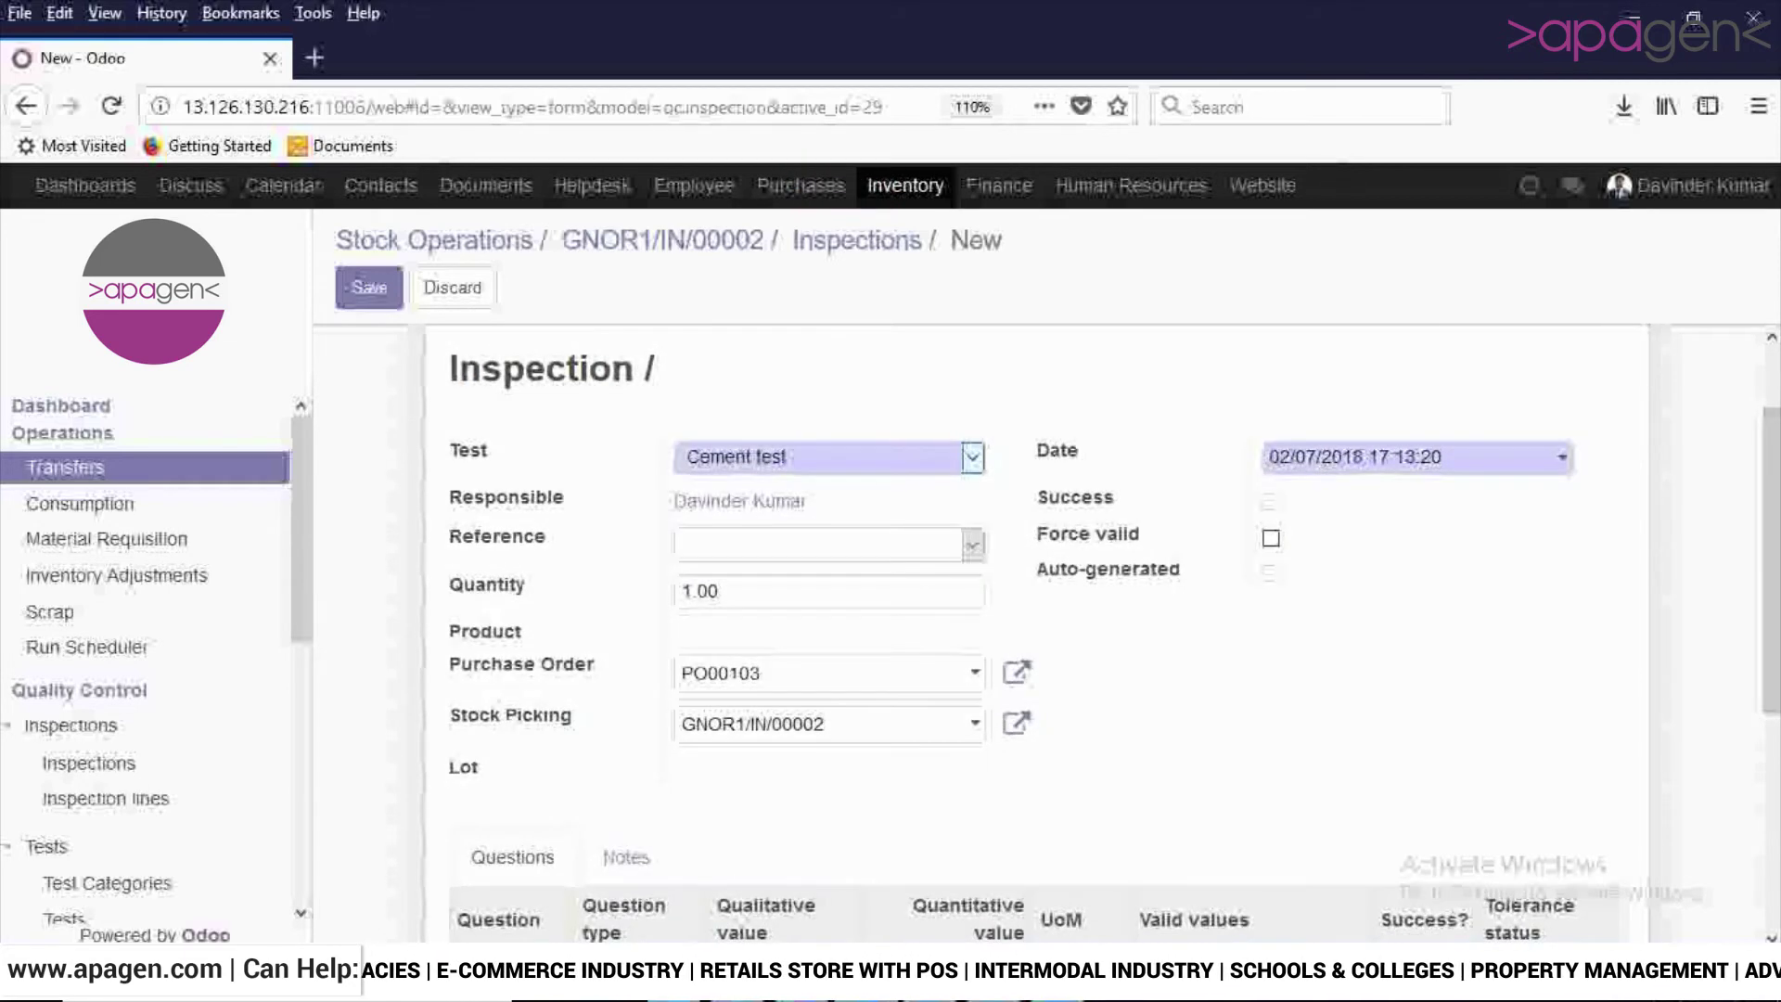
{"action": "key", "text": "Tab"}
{"action": "key", "text": "alt+Down"}
{"action": "key", "text": "Down"}
{"action": "key", "text": "Down"}
{"action": "key", "text": "Down"}
{"action": "key", "text": "Down"}
{"action": "key", "text": "Down"}
{"action": "key", "text": "Home"}
{"action": "key", "text": "Down"}
{"action": "key", "text": "Return"}
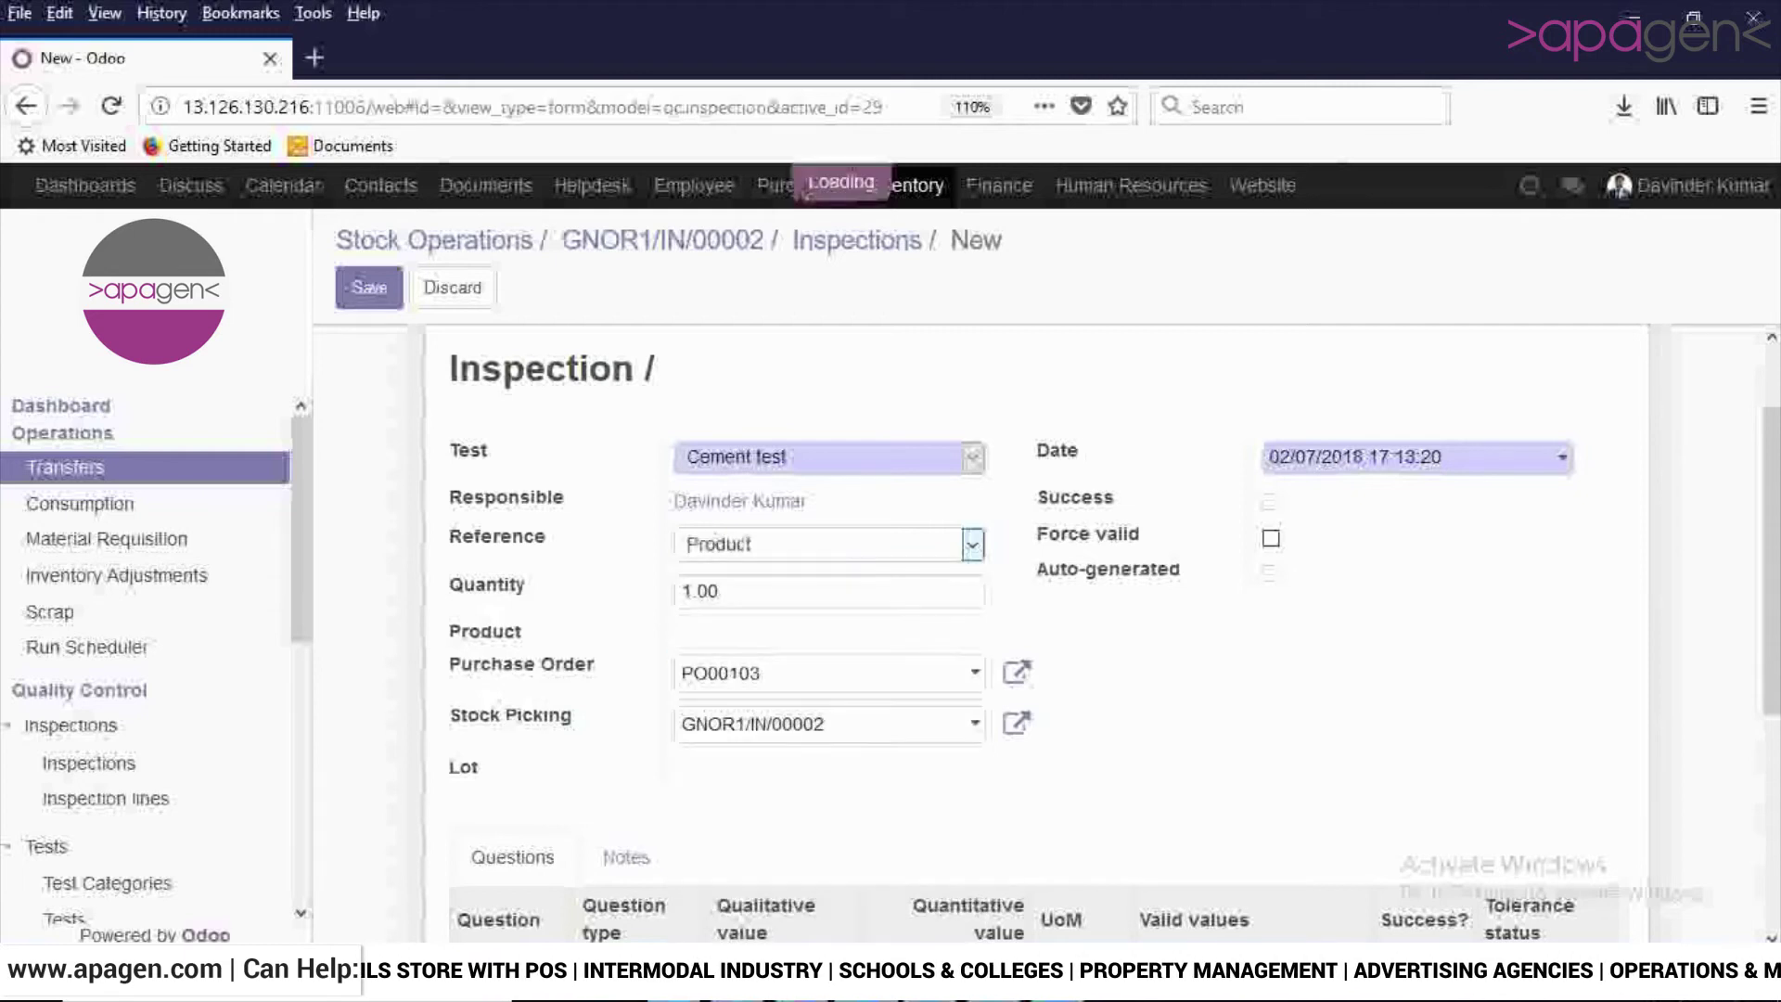
Reference product 100 Watt Halogen Light (LED), keeping purchase order PO00103.
{"action": "key", "text": "Tab"}
{"action": "key", "text": "Down"}
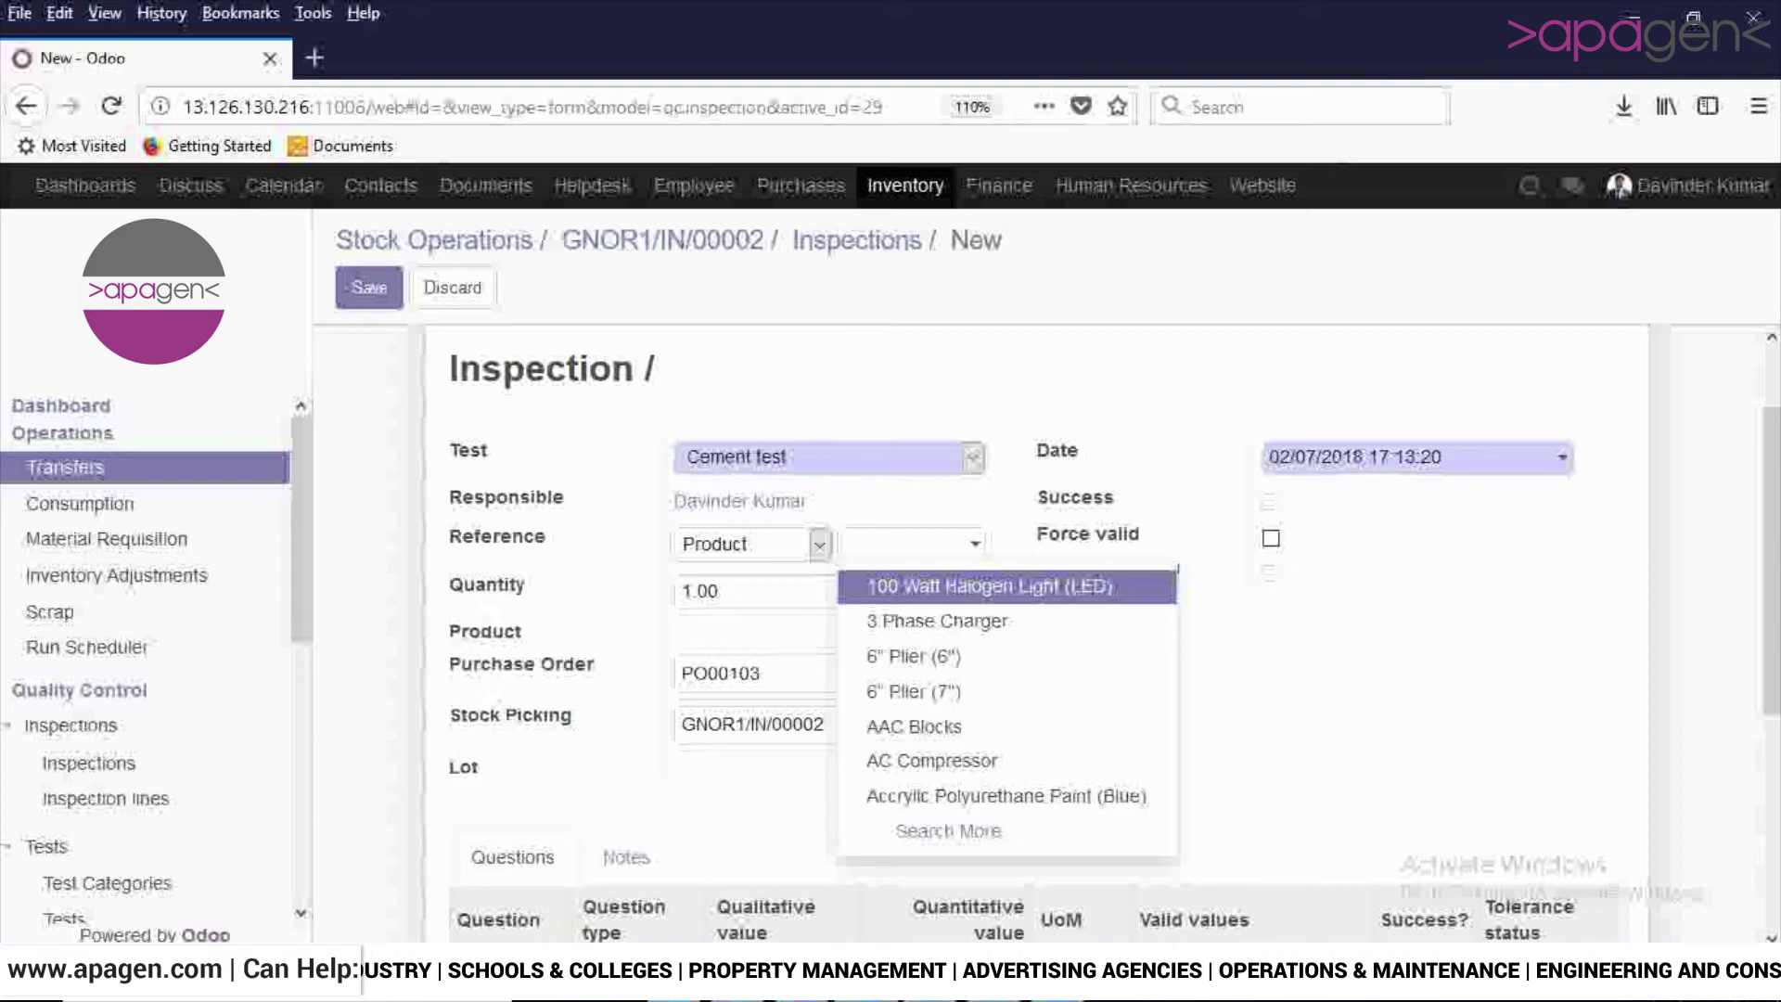
{"action": "key", "text": "Return"}
{"action": "key", "text": "Tab"}
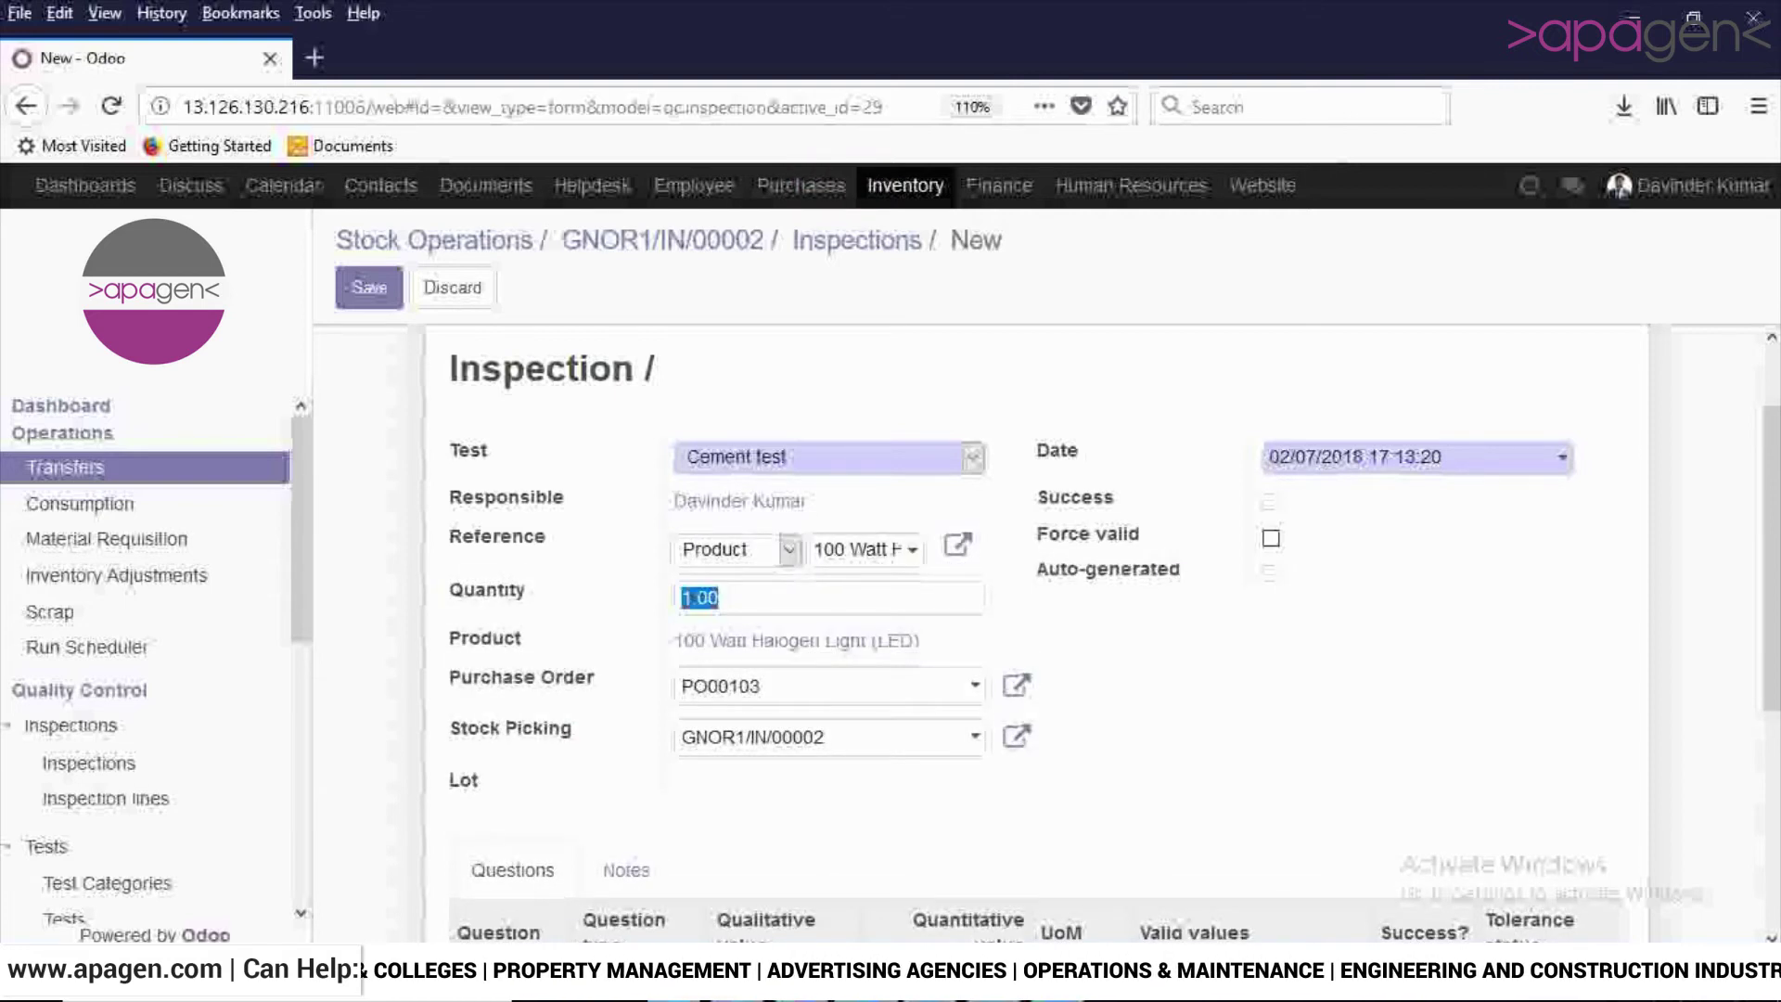
{"action": "left_click", "coordinate": [720, 597]}
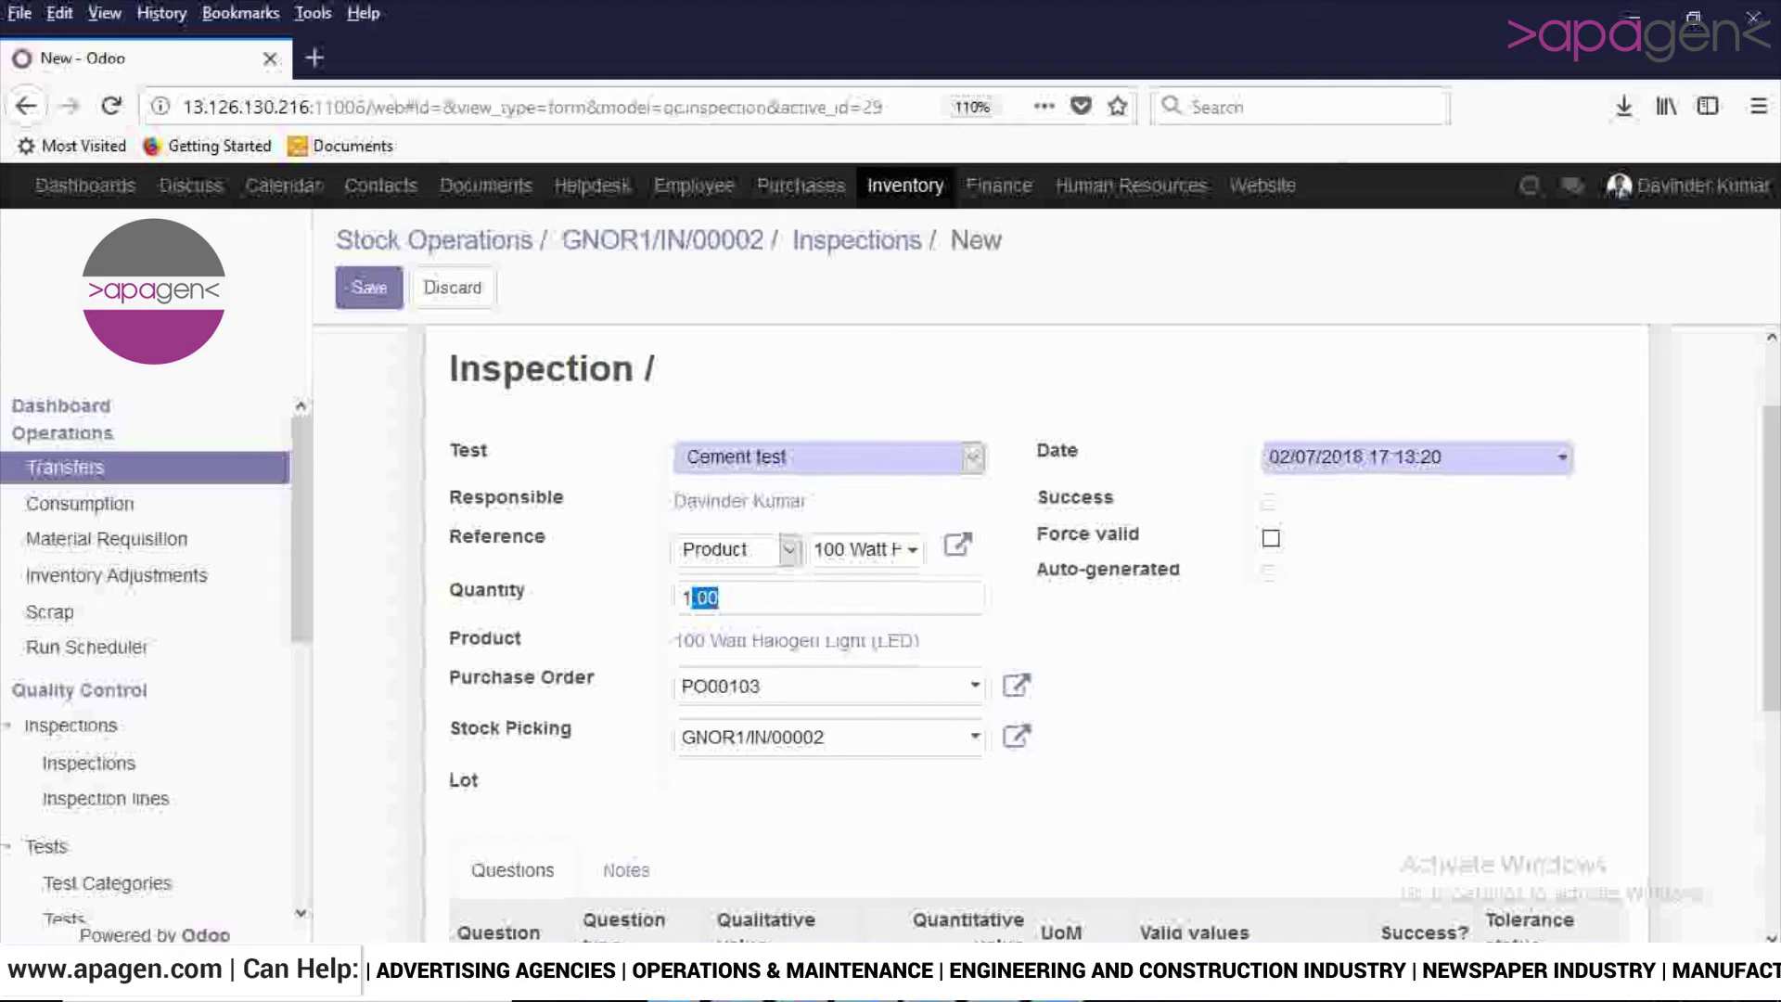
{"action": "left_click_drag", "start_coordinate": [762, 686], "coordinate": [708, 686]}
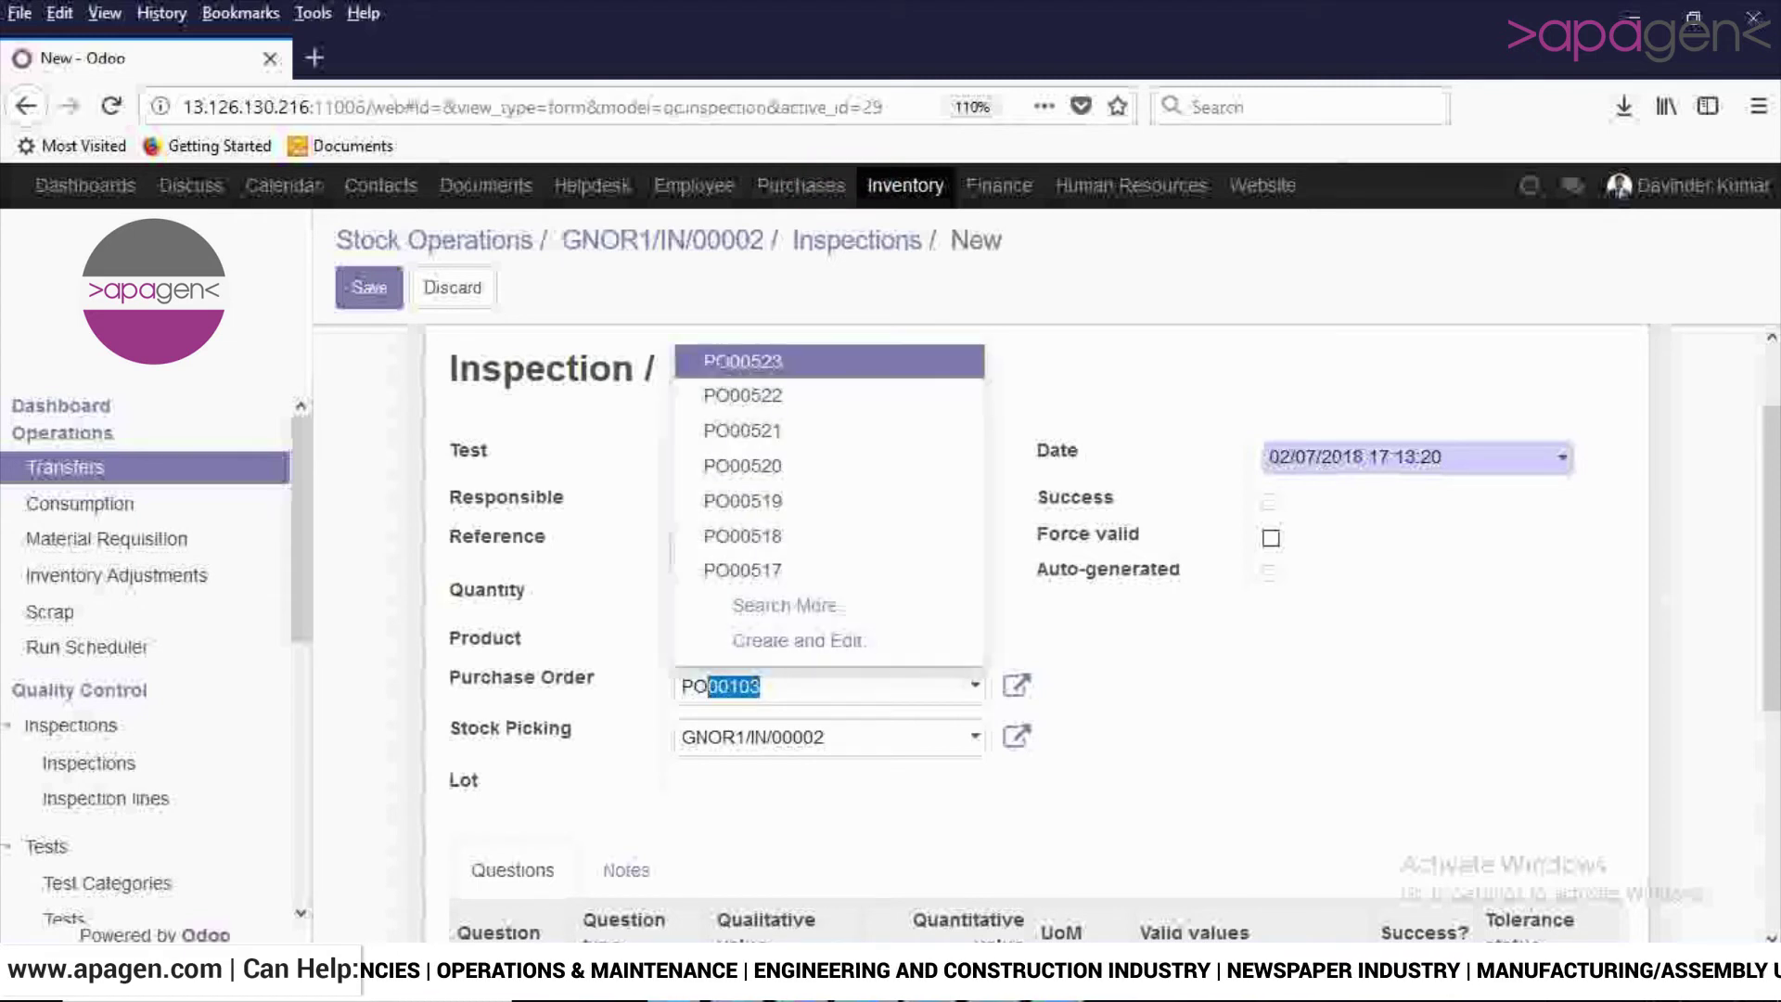
{"action": "key", "text": "Escape"}
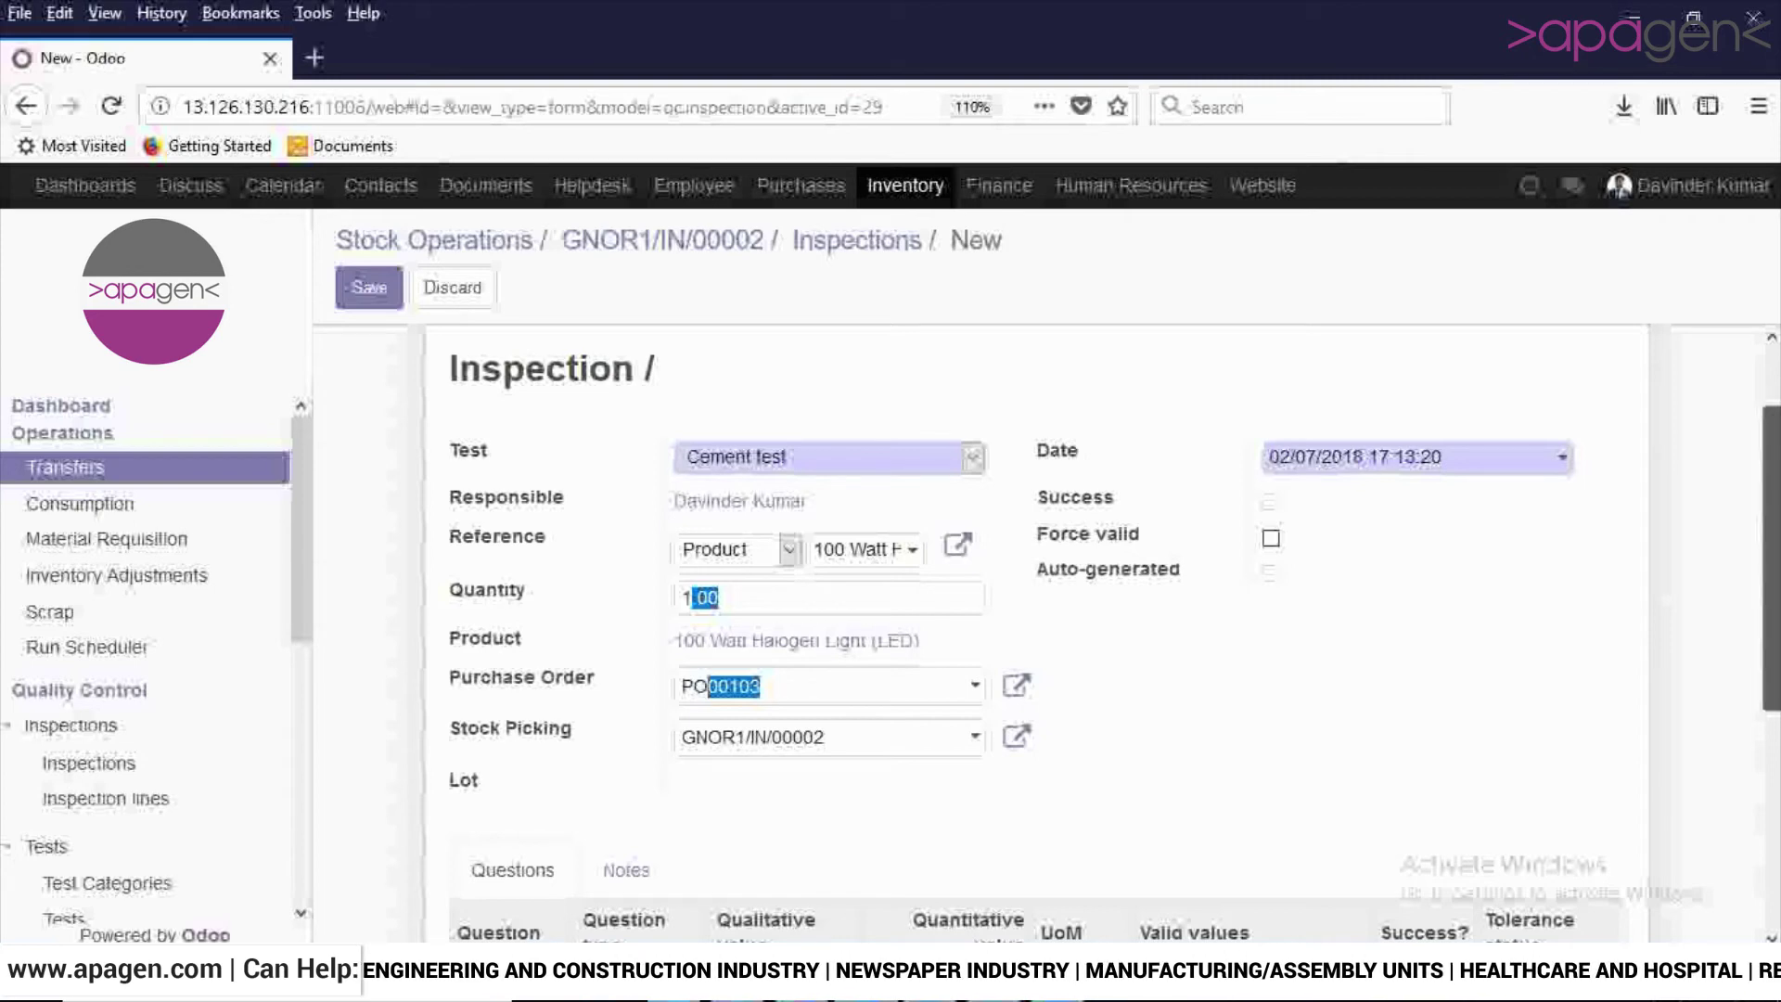
{"action": "scroll", "coordinate": [1020, 621], "scroll_direction": "down", "scroll_amount": 3}
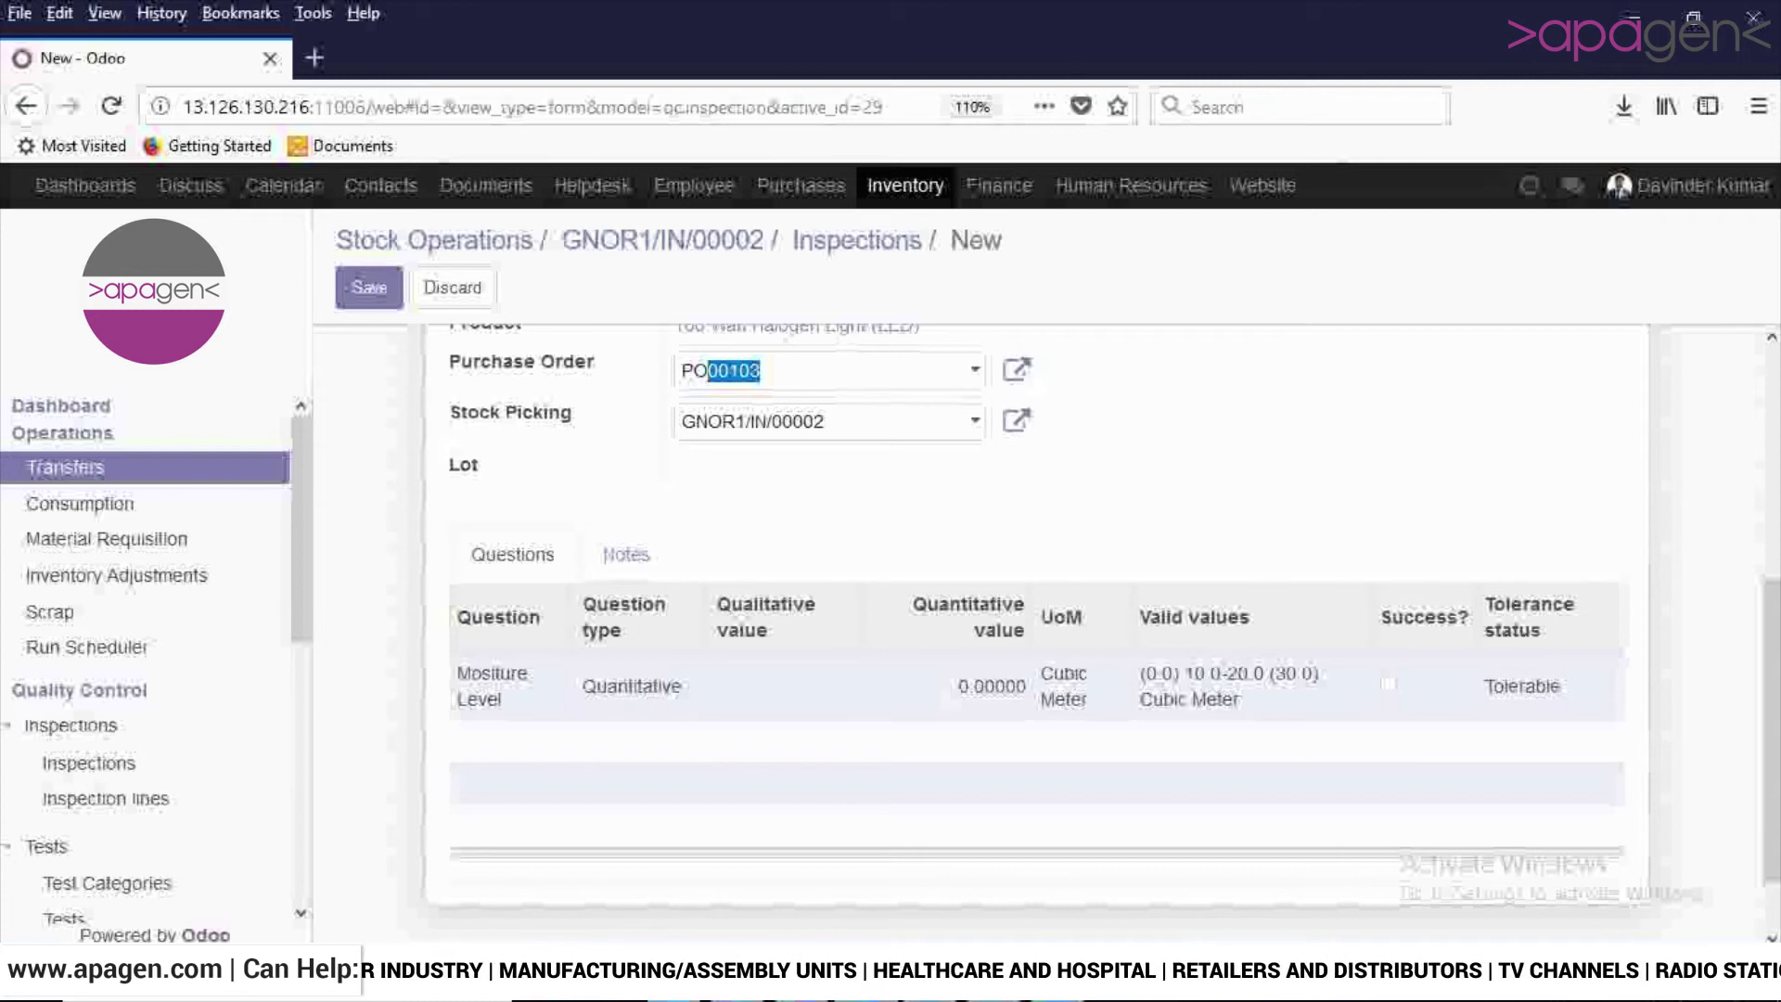
Enter 11 as the Mositure Level measured value and save the inspection.
{"action": "left_click", "coordinate": [992, 686]}
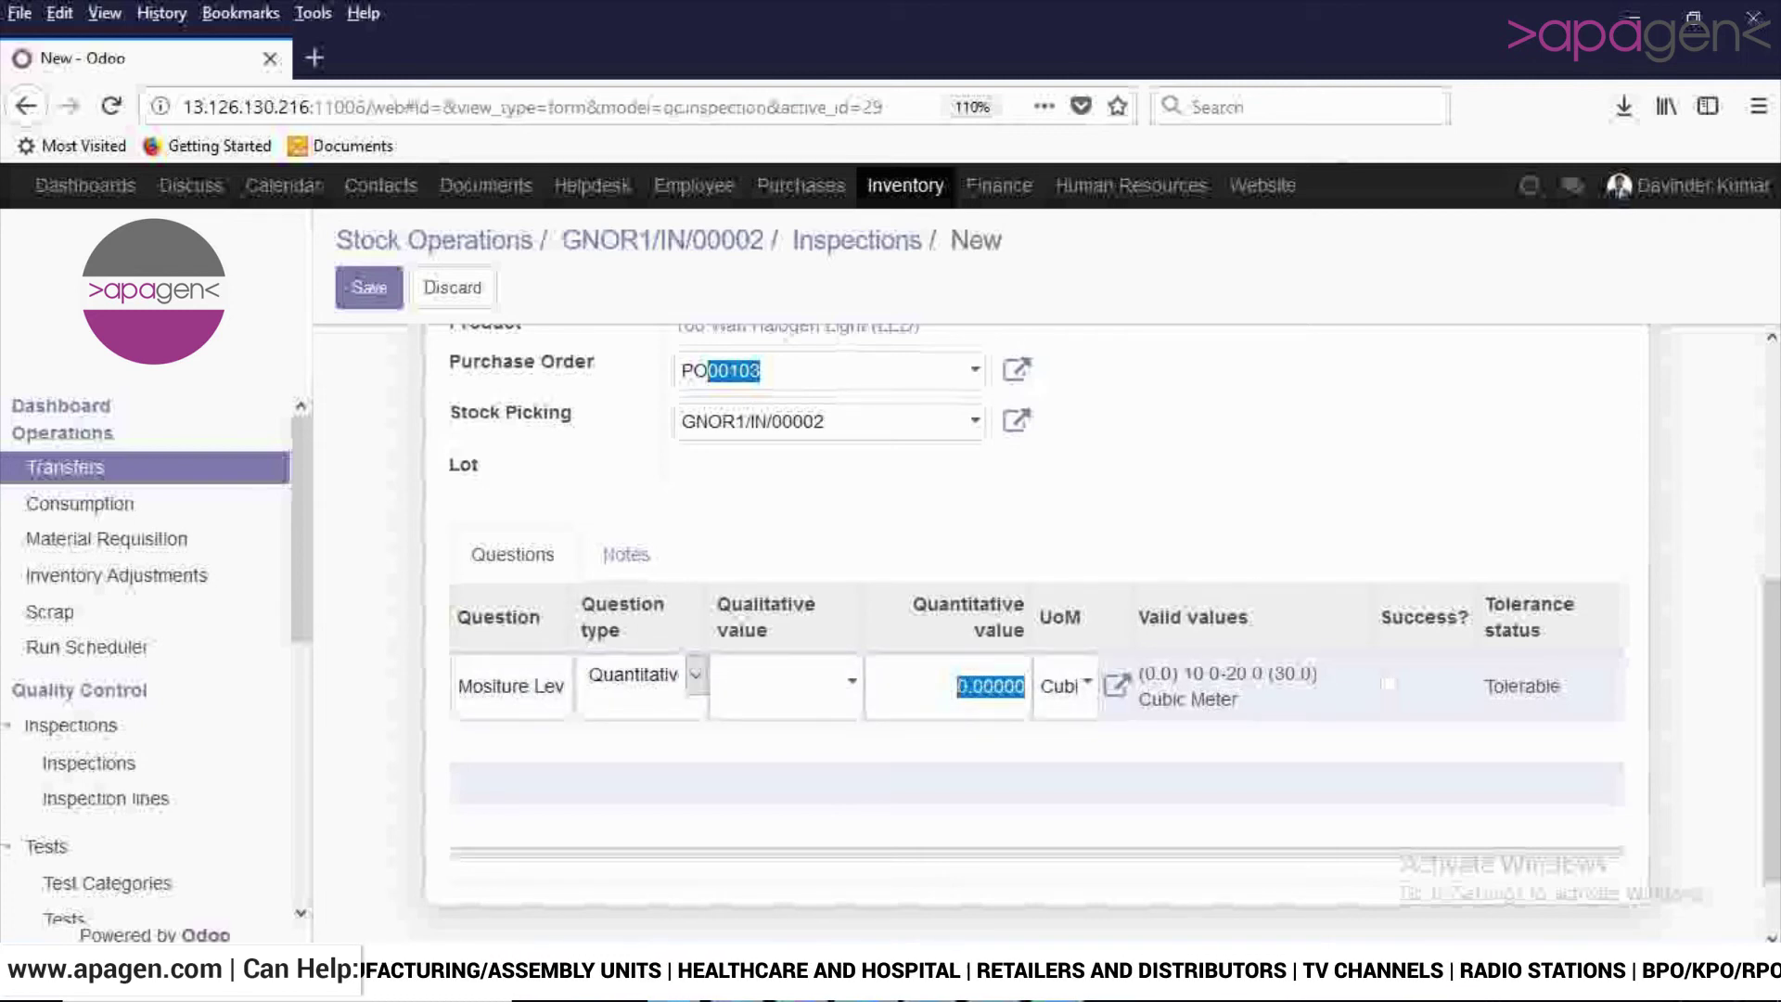
{"action": "key", "text": "BackSpace"}
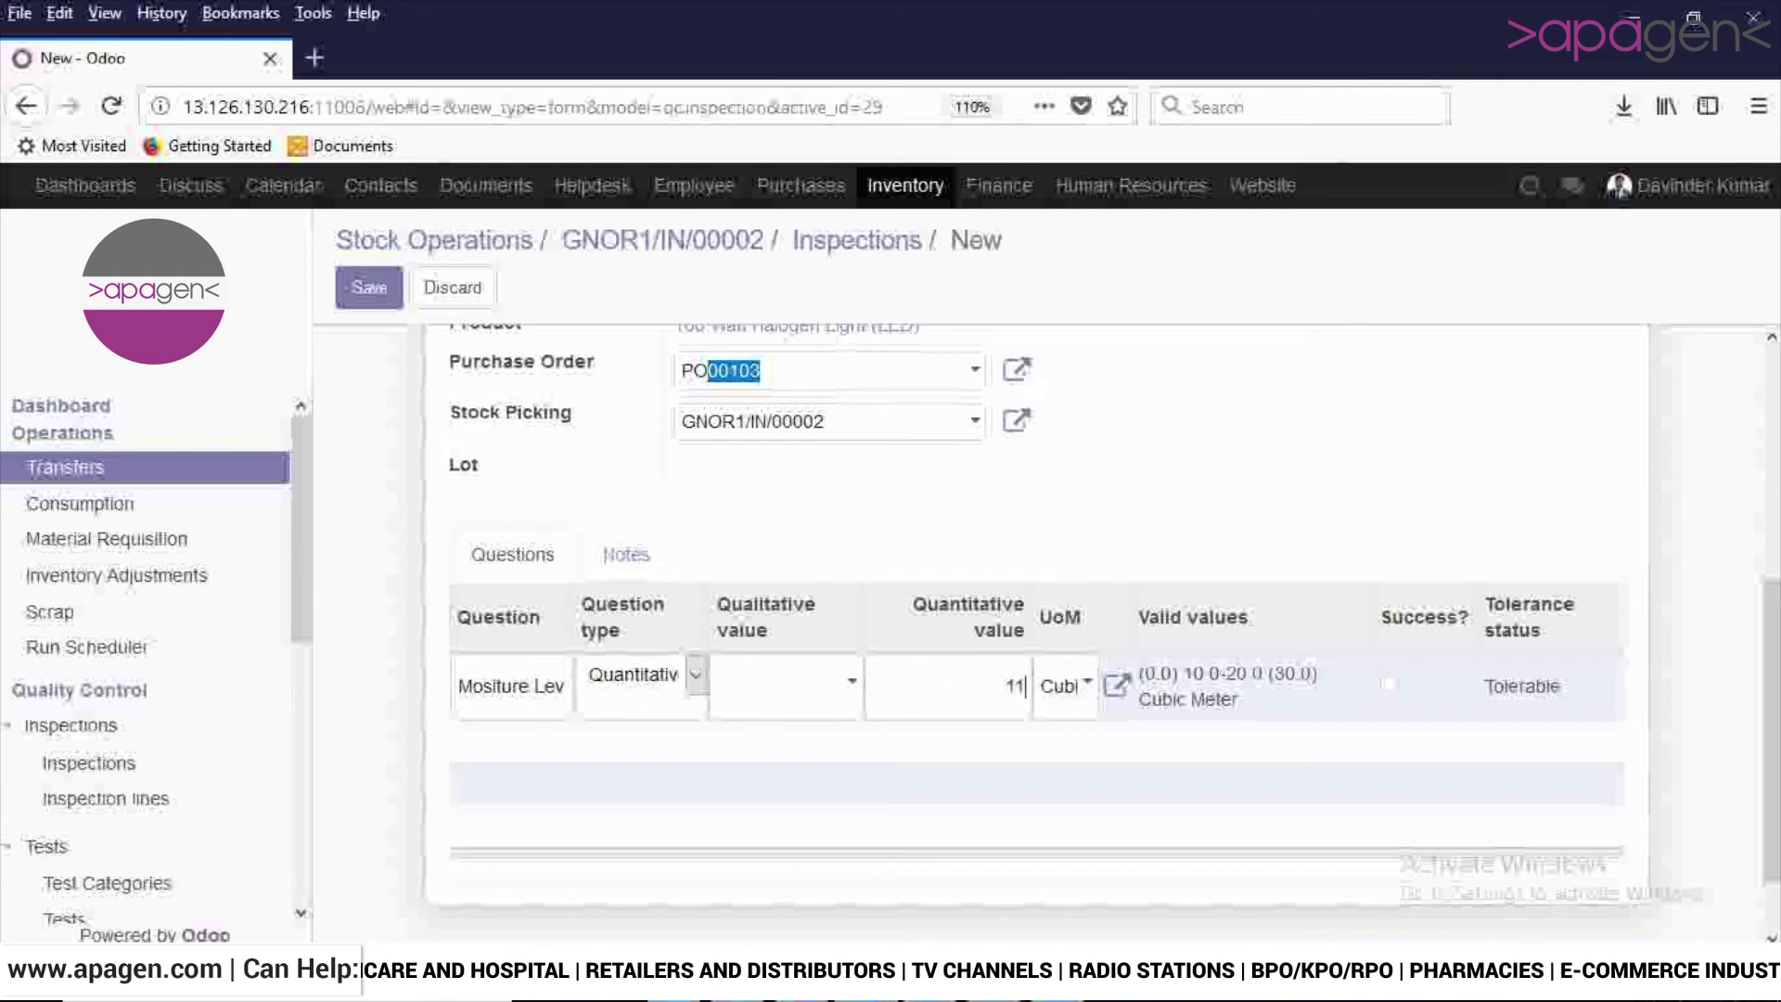
{"action": "key", "text": "Return"}
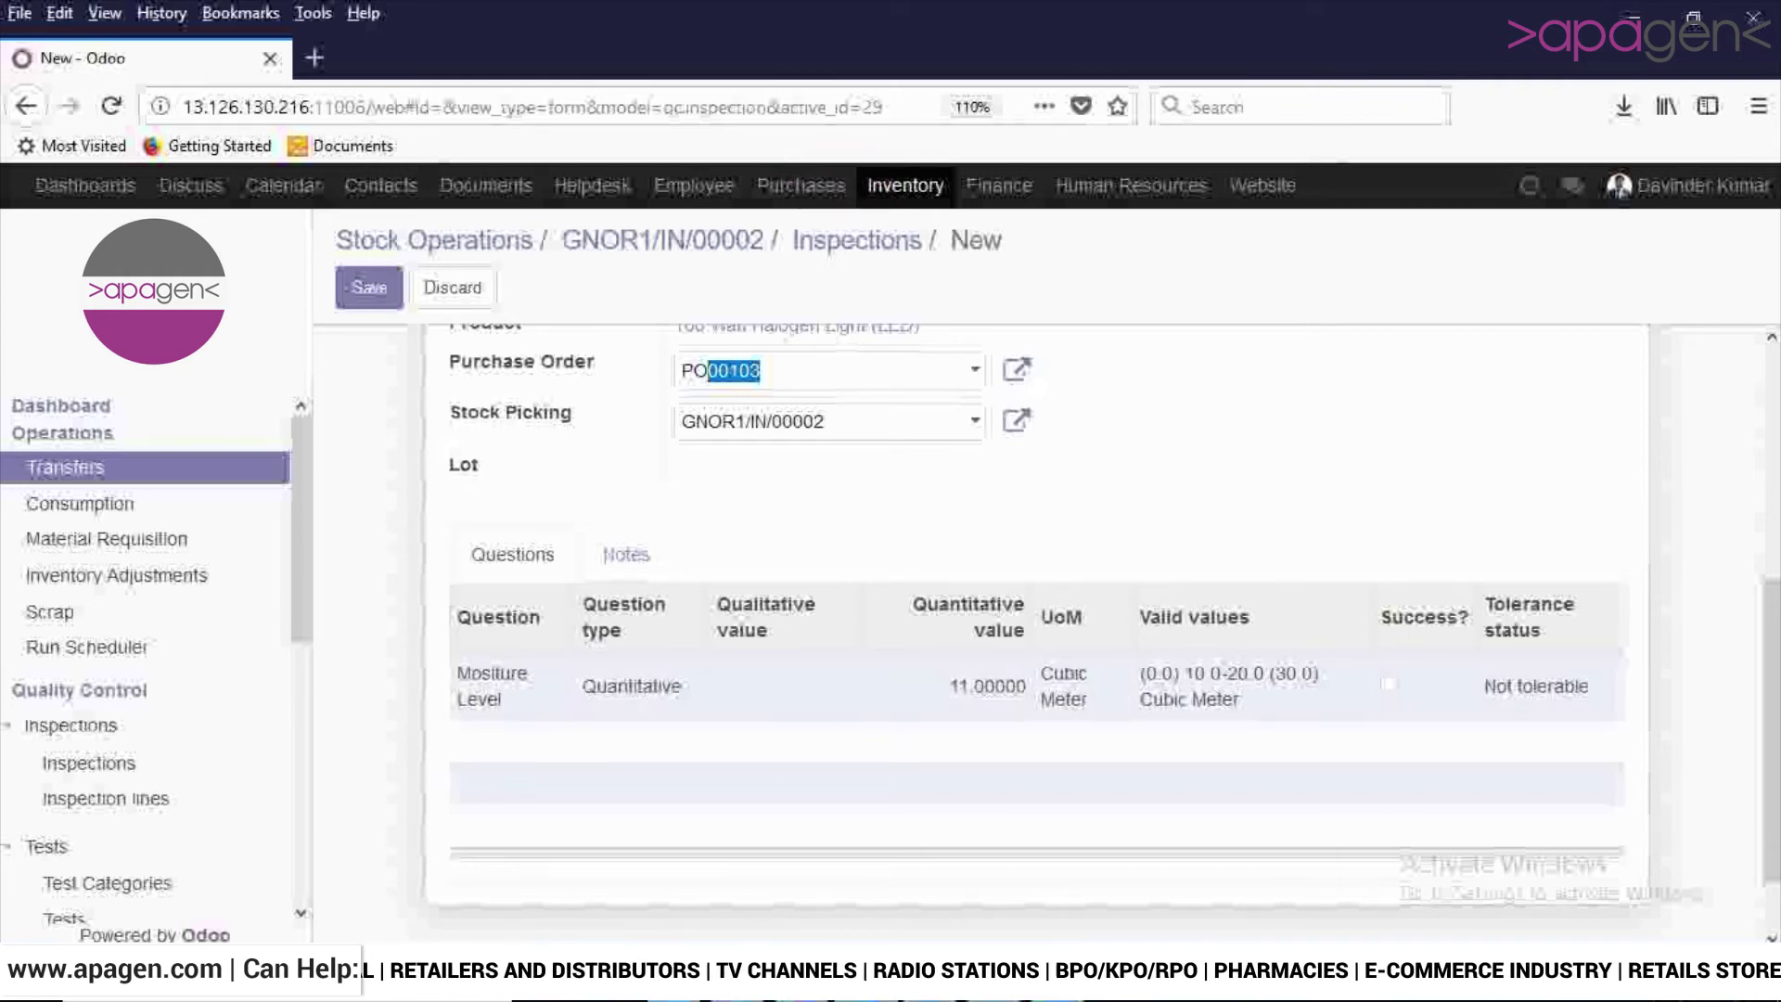
{"action": "scroll", "coordinate": [1020, 603], "scroll_direction": "up", "scroll_amount": 2}
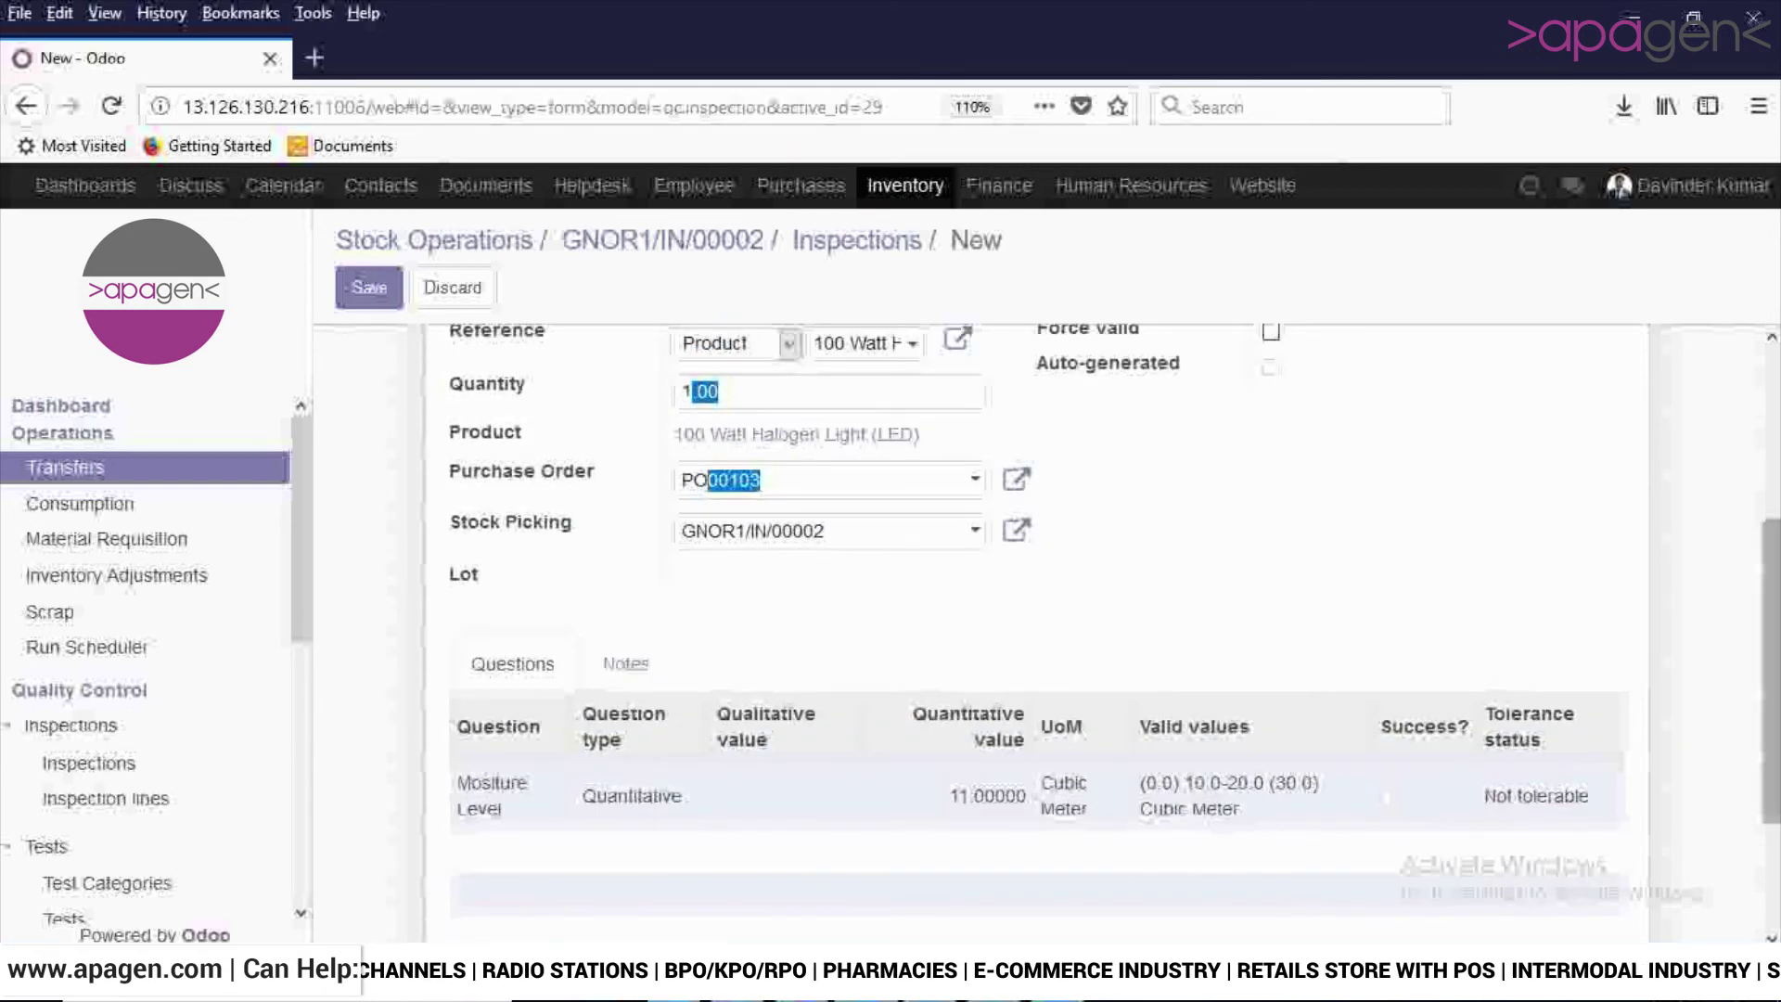
{"action": "scroll", "coordinate": [1020, 603], "scroll_direction": "up", "scroll_amount": 4}
{"action": "scroll", "coordinate": [1021, 603], "scroll_direction": "down", "scroll_amount": 4}
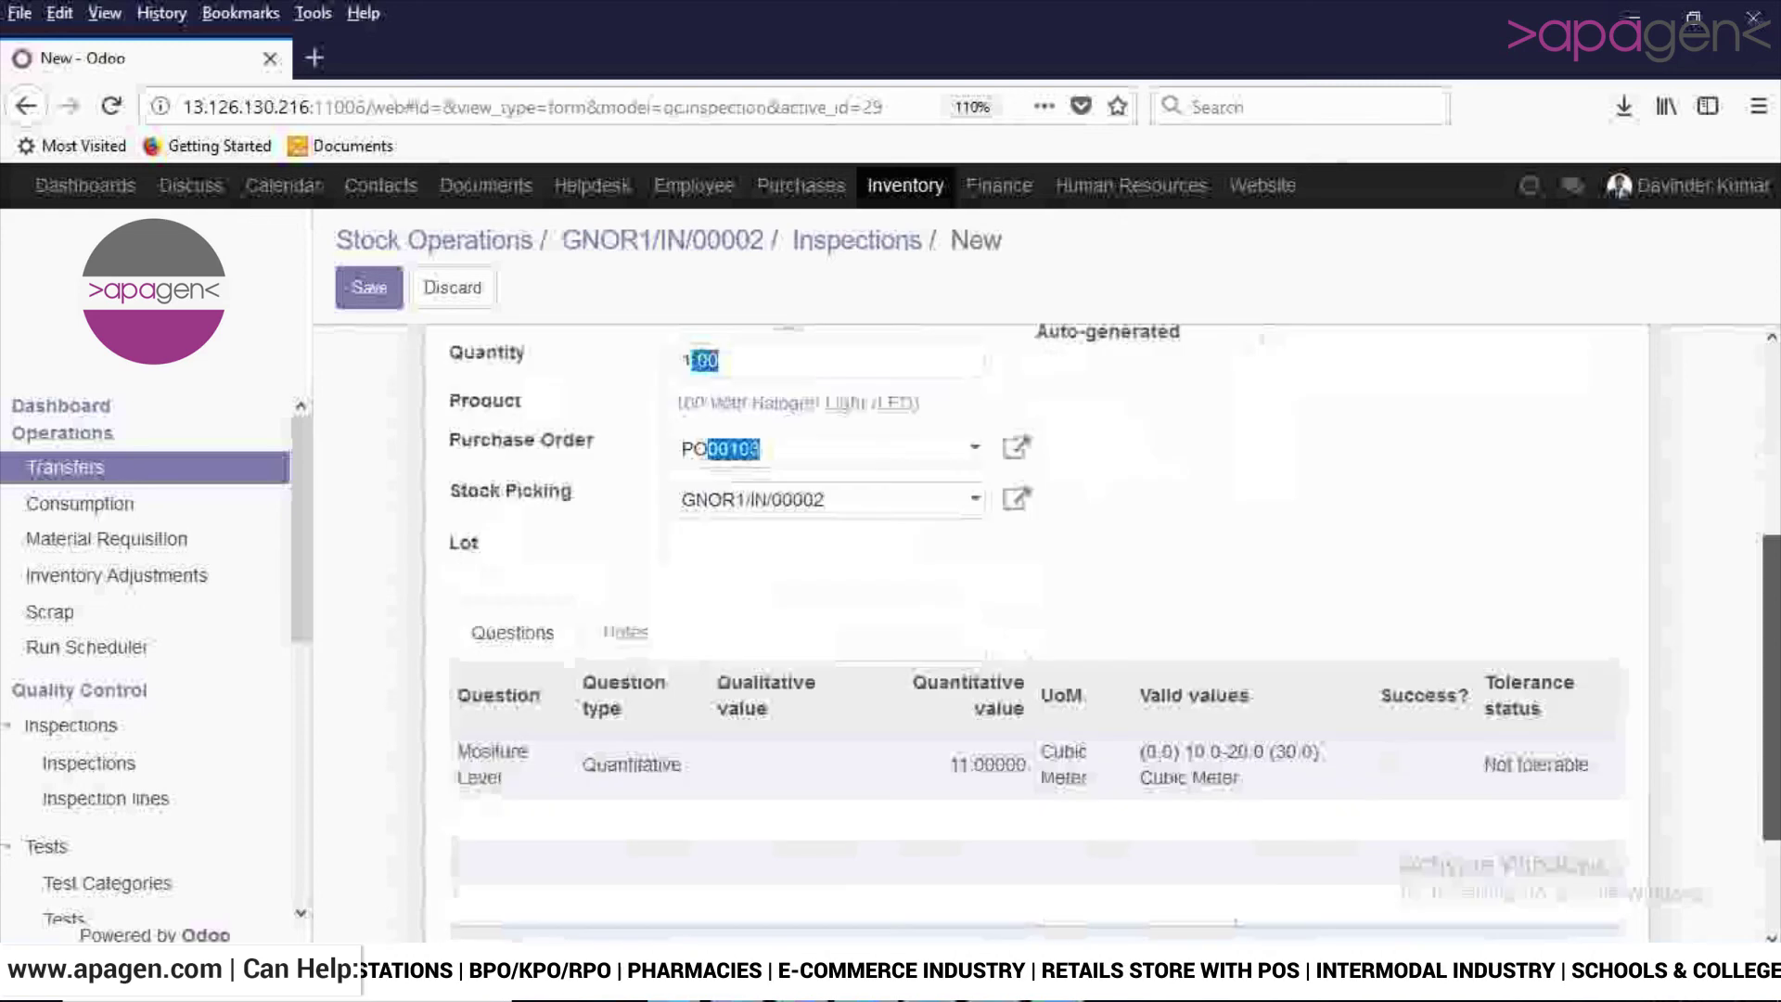
{"action": "scroll", "coordinate": [1020, 603], "scroll_direction": "up", "scroll_amount": 1}
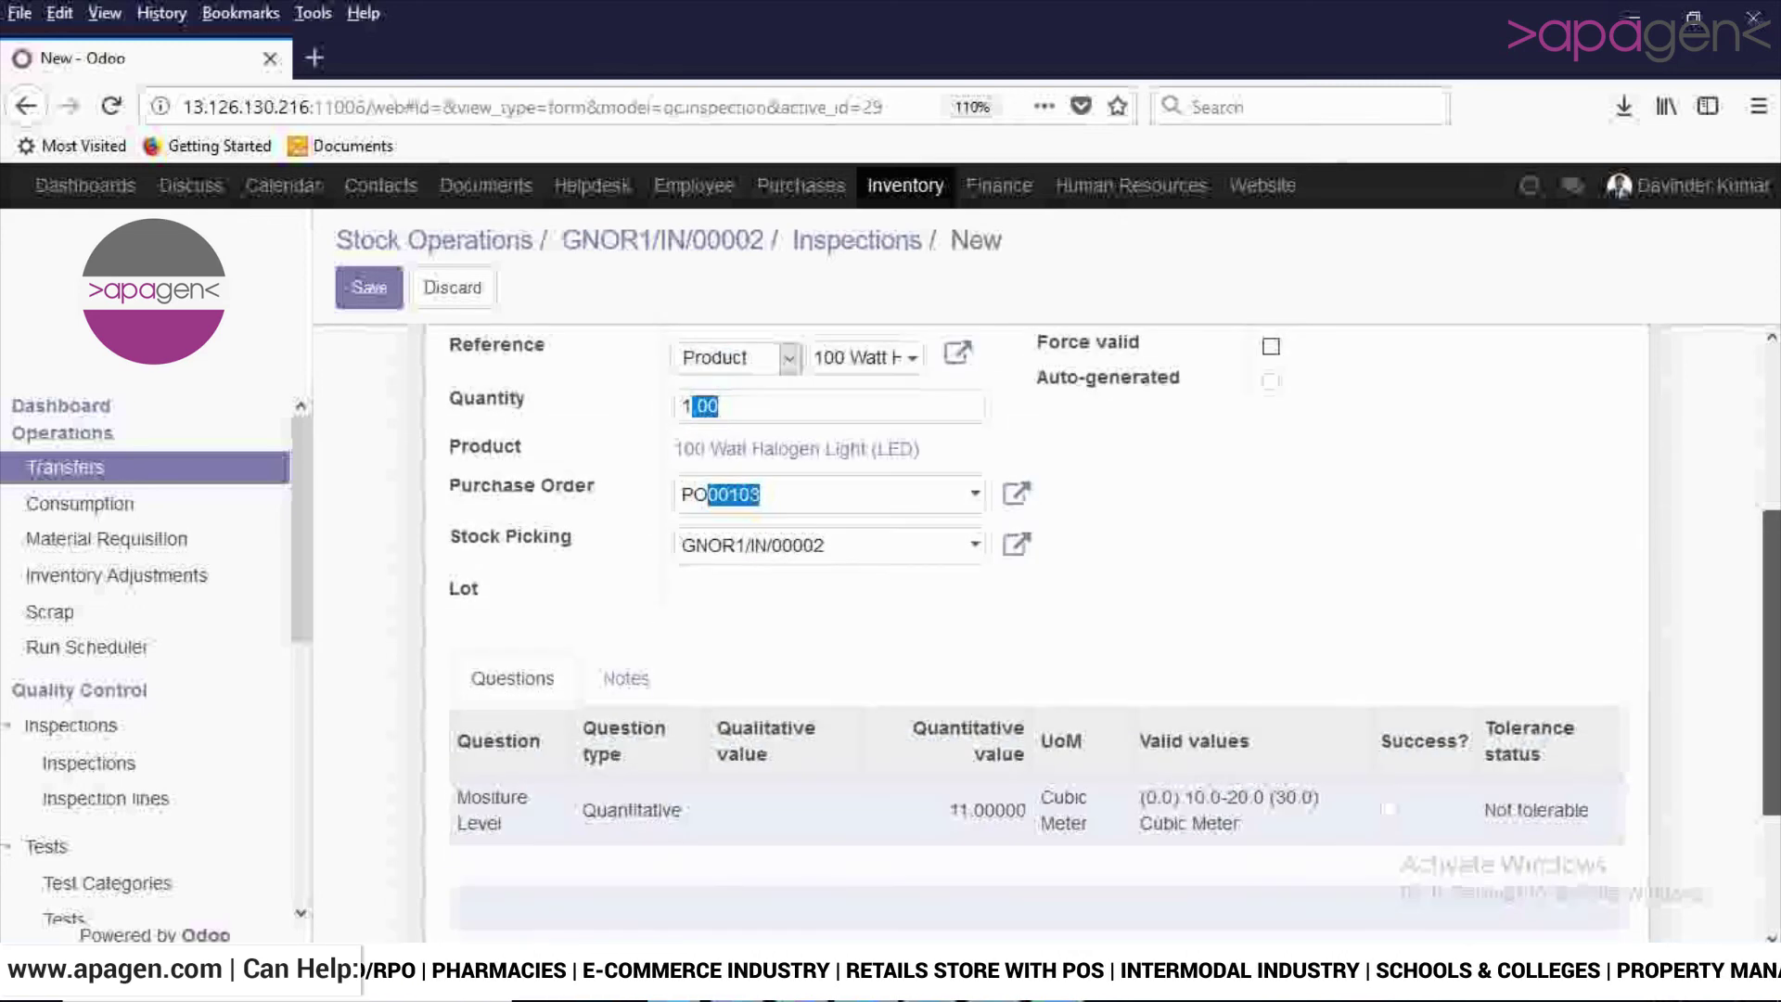
{"action": "key", "text": "alt+s"}
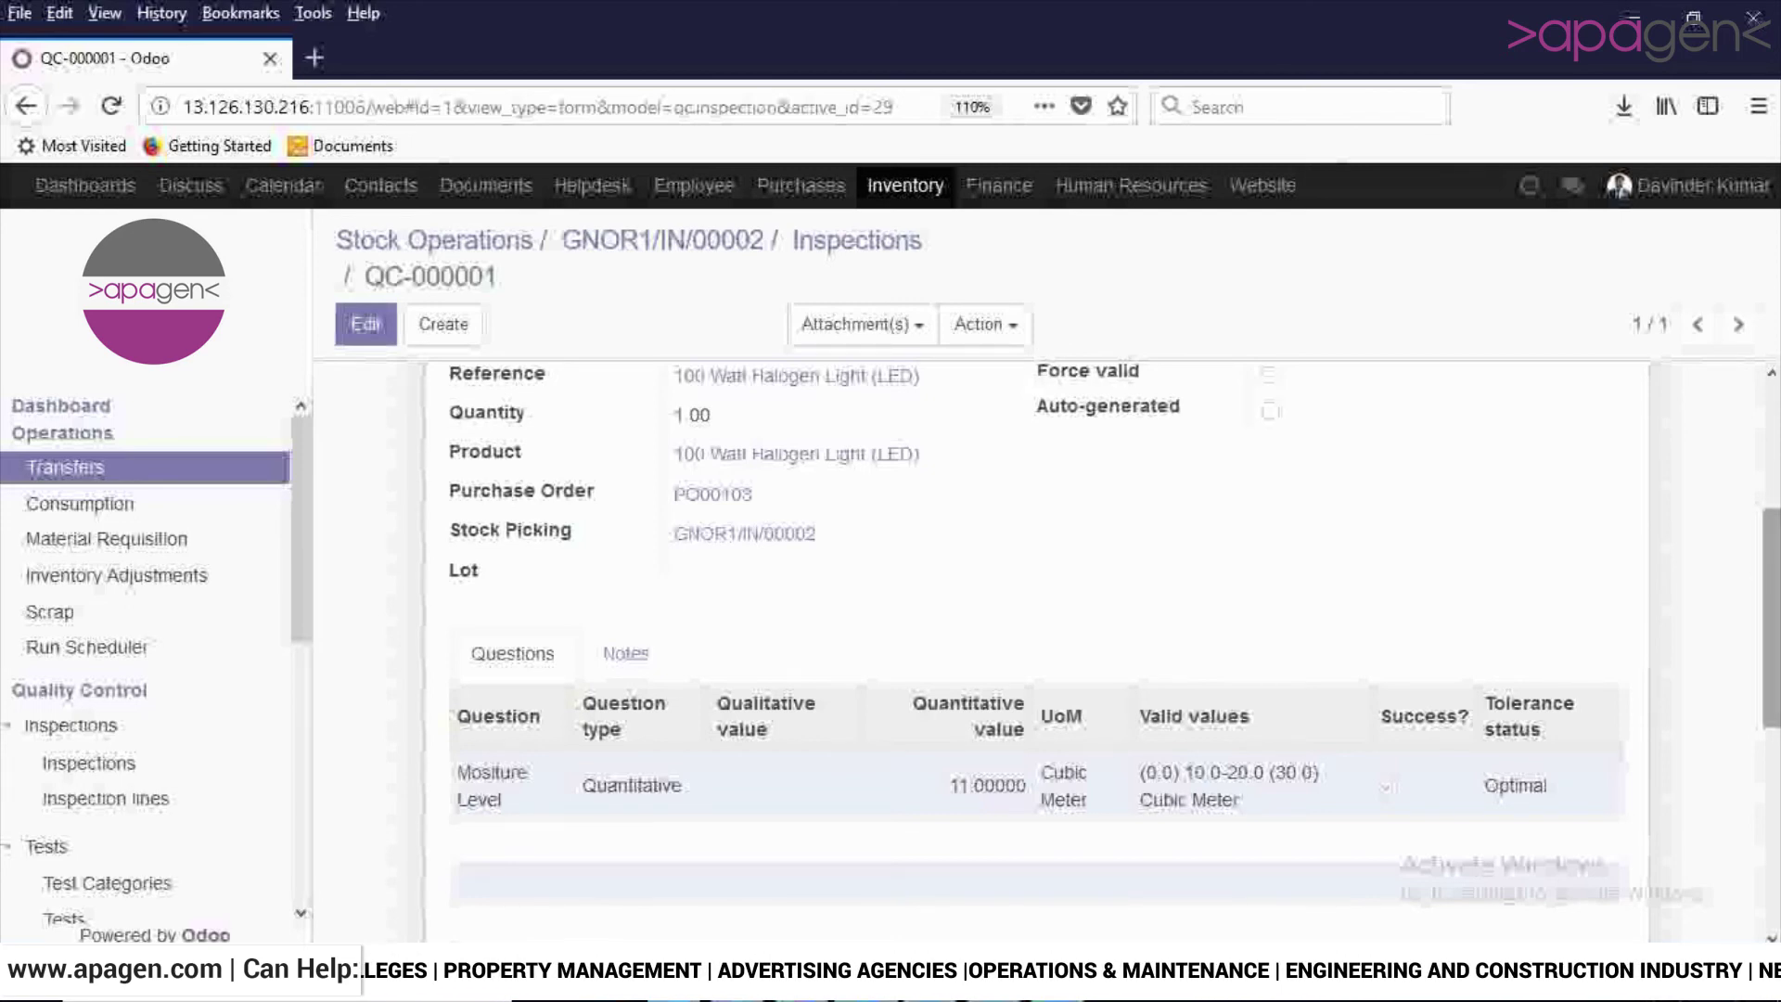
Check QC-000001 reached Quality Success, then return to receipt GNOR1/IN/00002.
{"action": "scroll", "coordinate": [1039, 621], "scroll_direction": "down", "scroll_amount": 1}
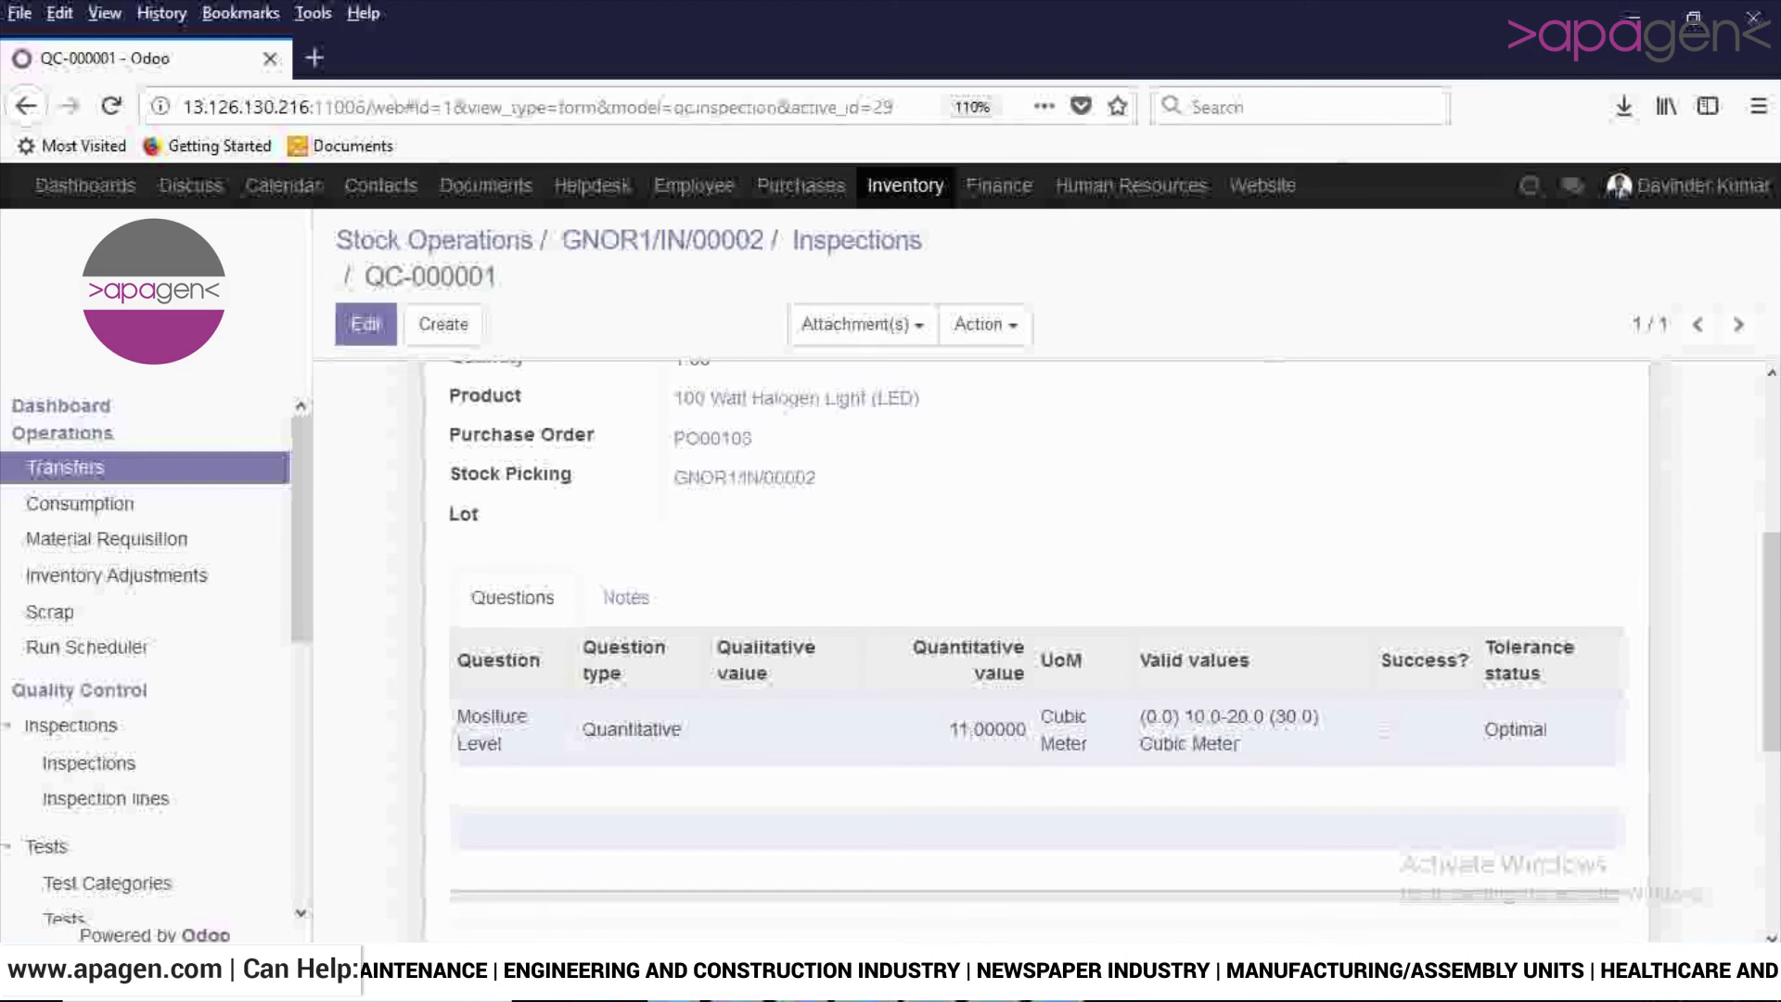
{"action": "scroll", "coordinate": [1110, 623], "scroll_direction": "down", "scroll_amount": 1}
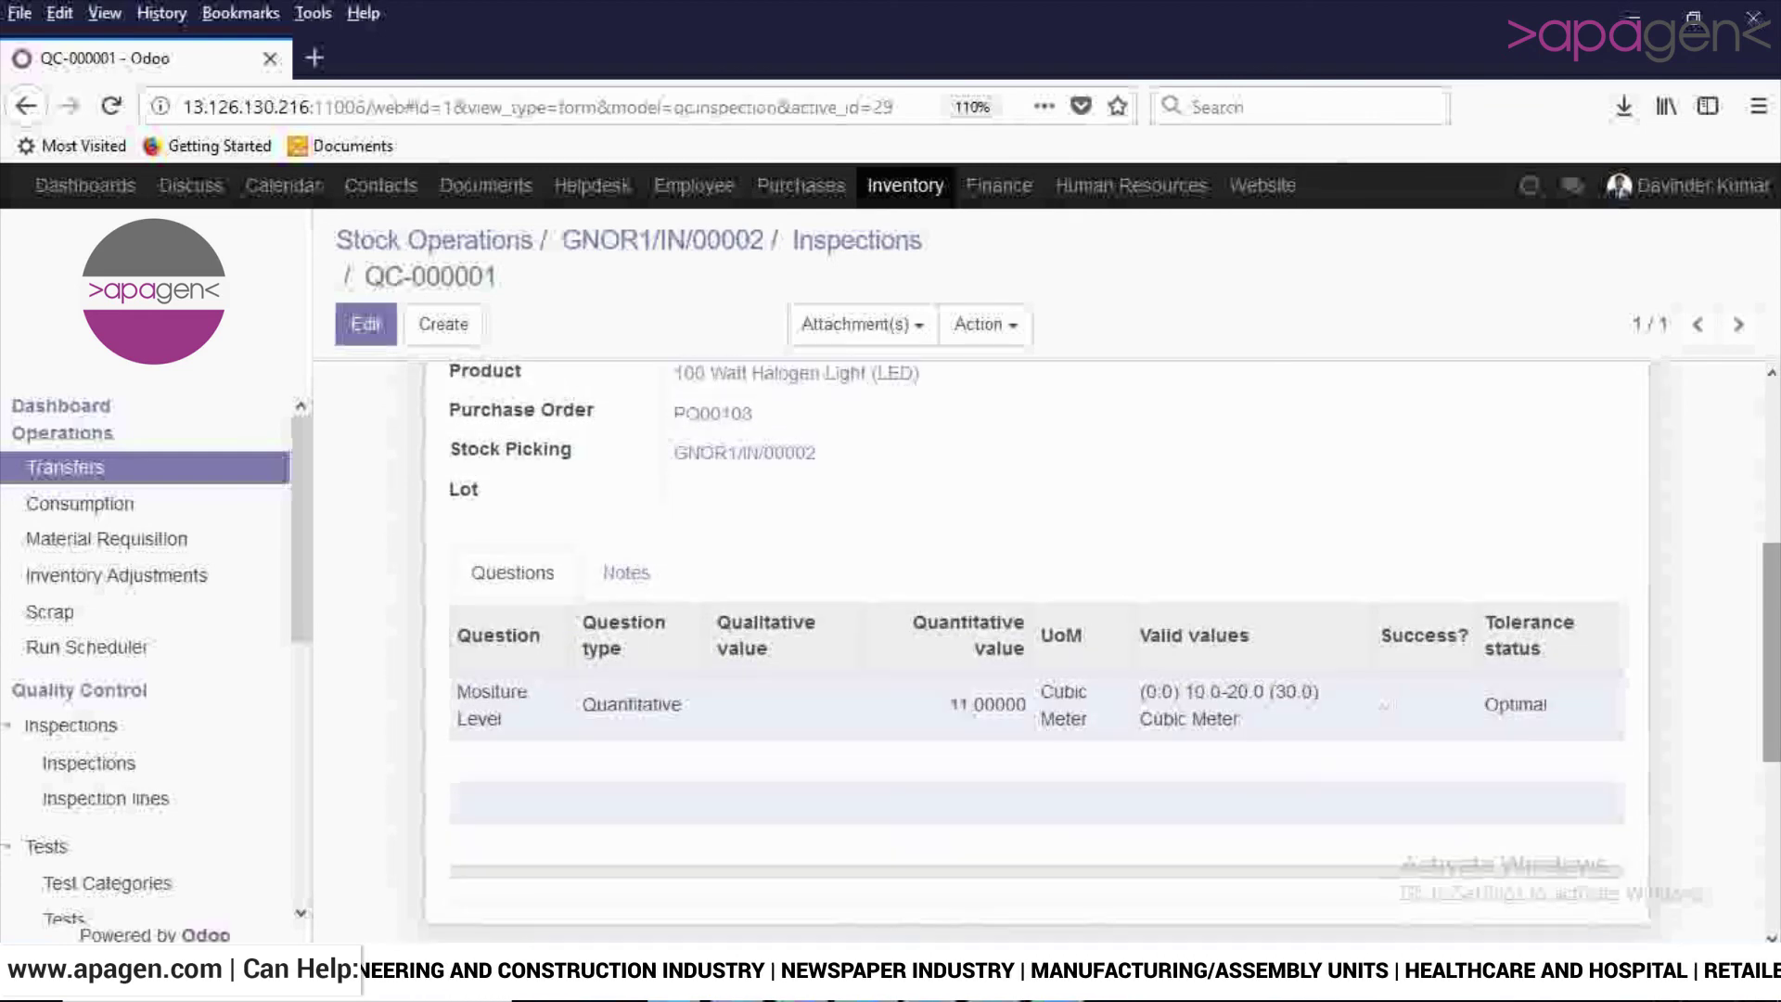
{"action": "scroll", "coordinate": [1048, 621], "scroll_direction": "up", "scroll_amount": 4}
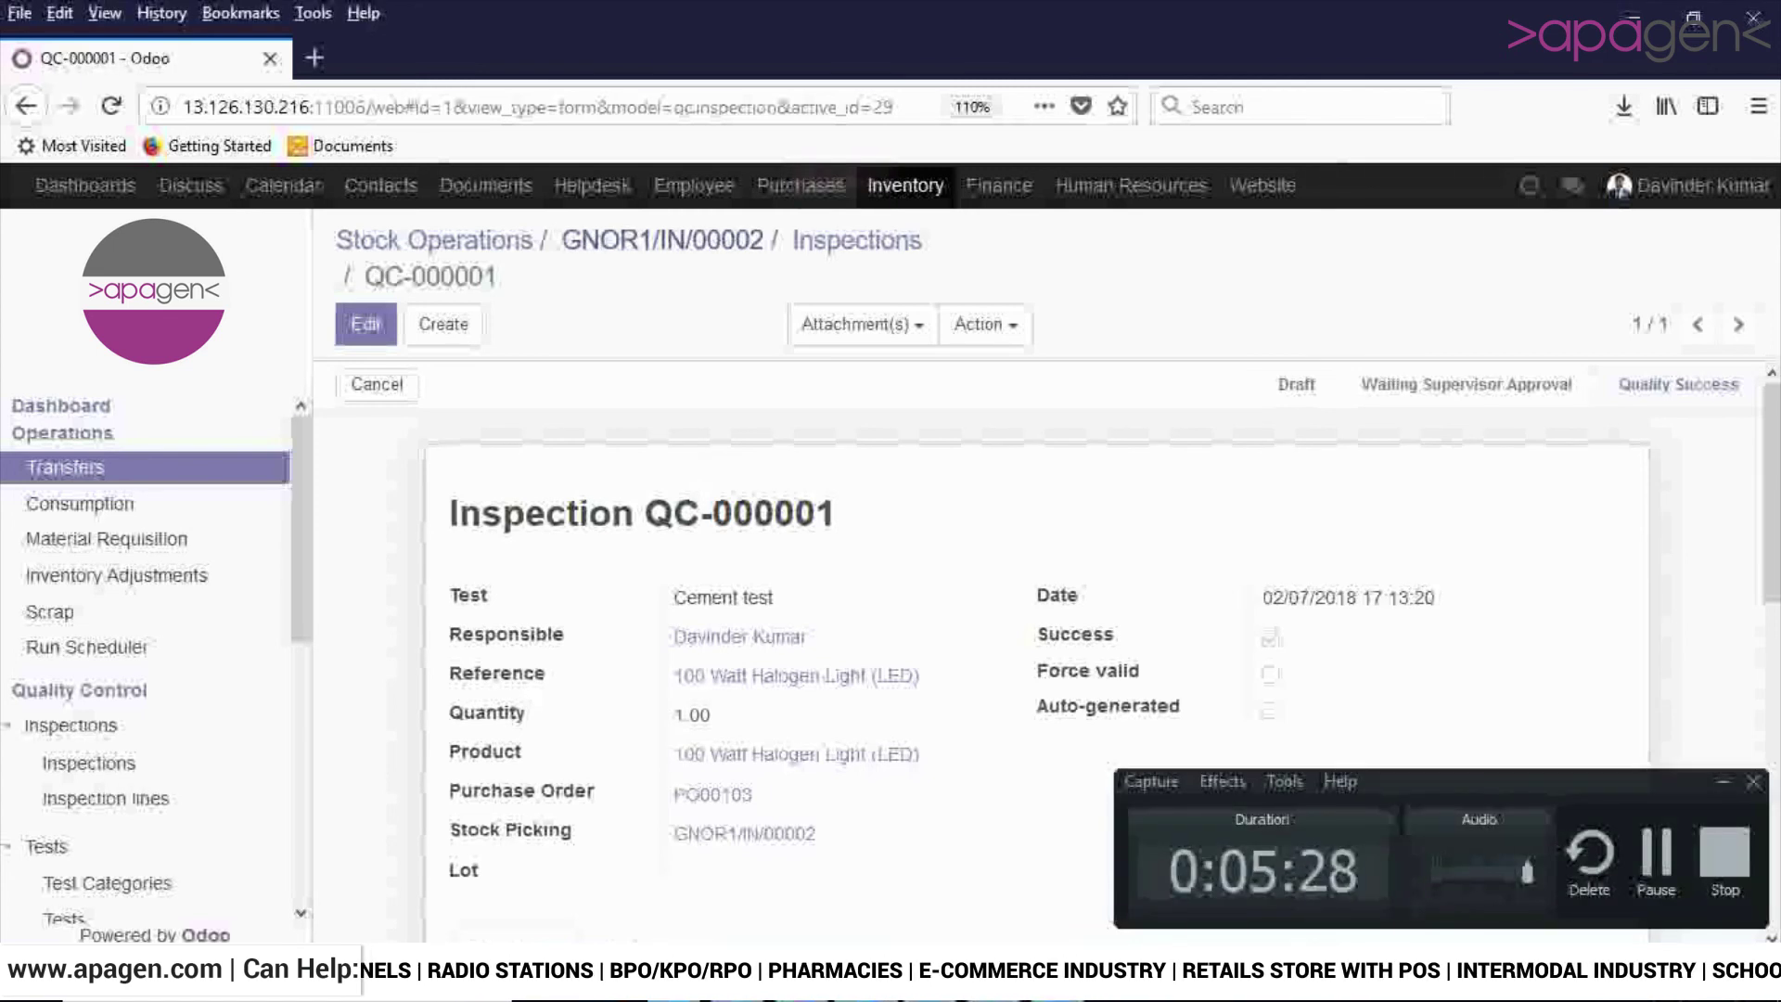
{"action": "key", "text": "alt+Left"}
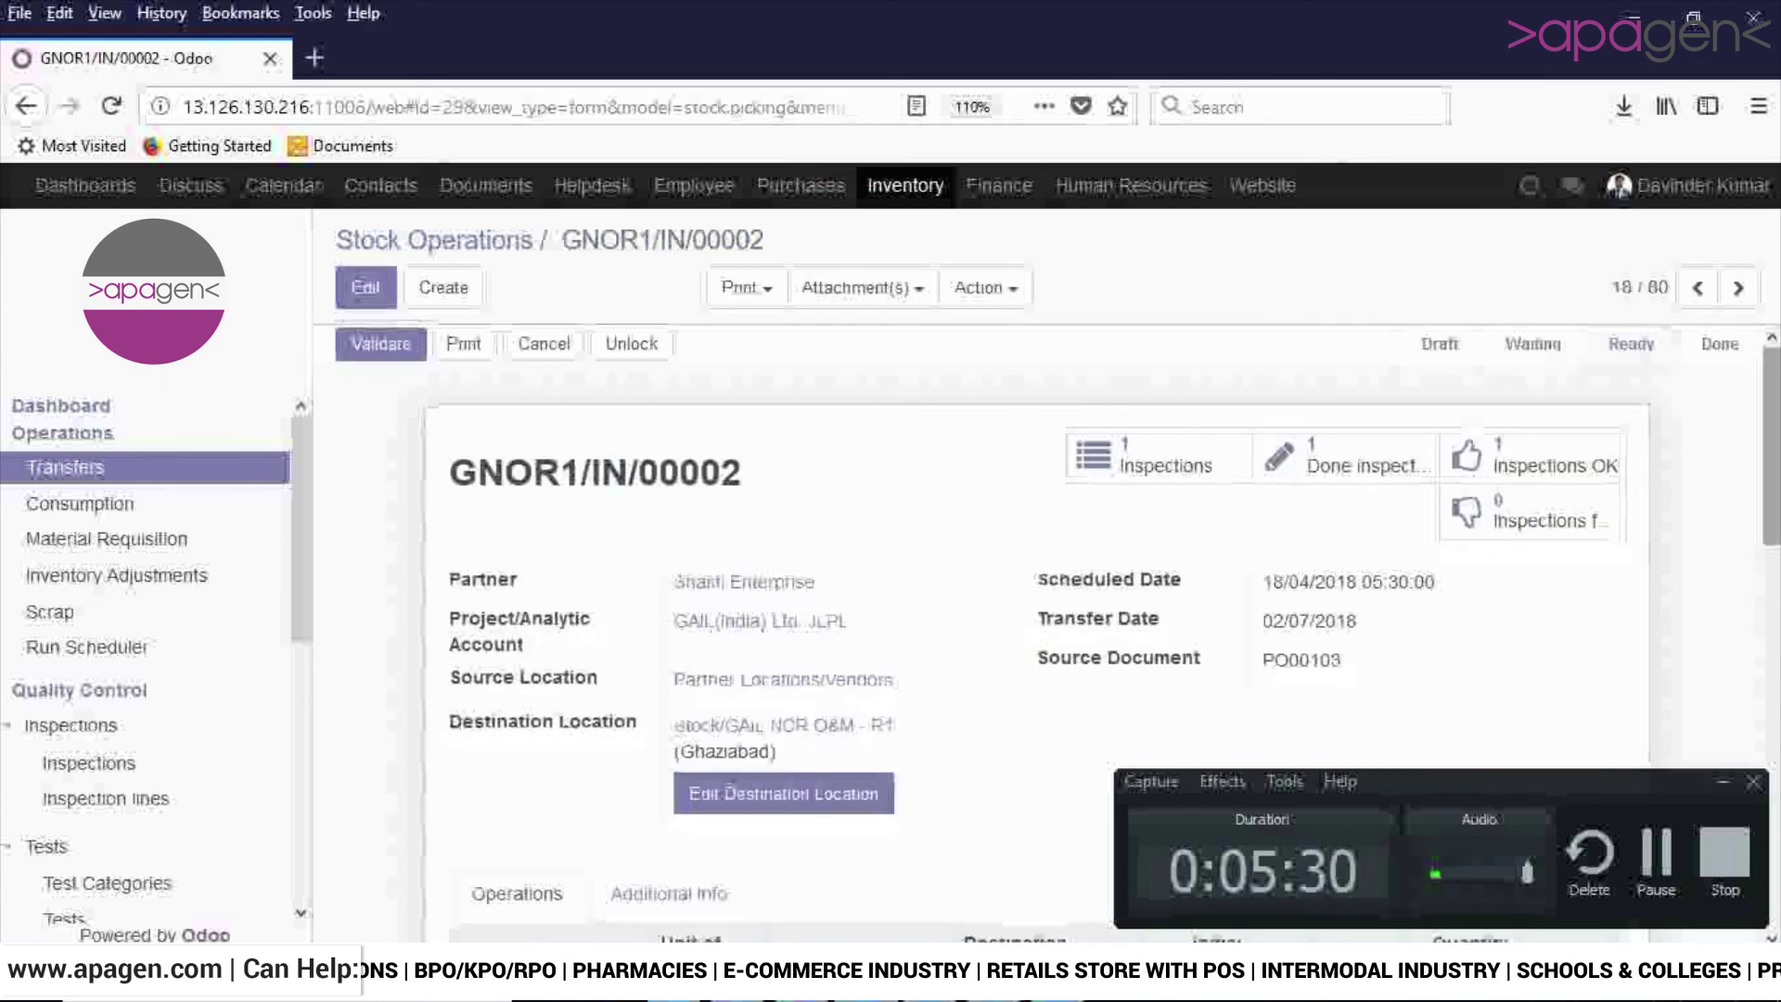